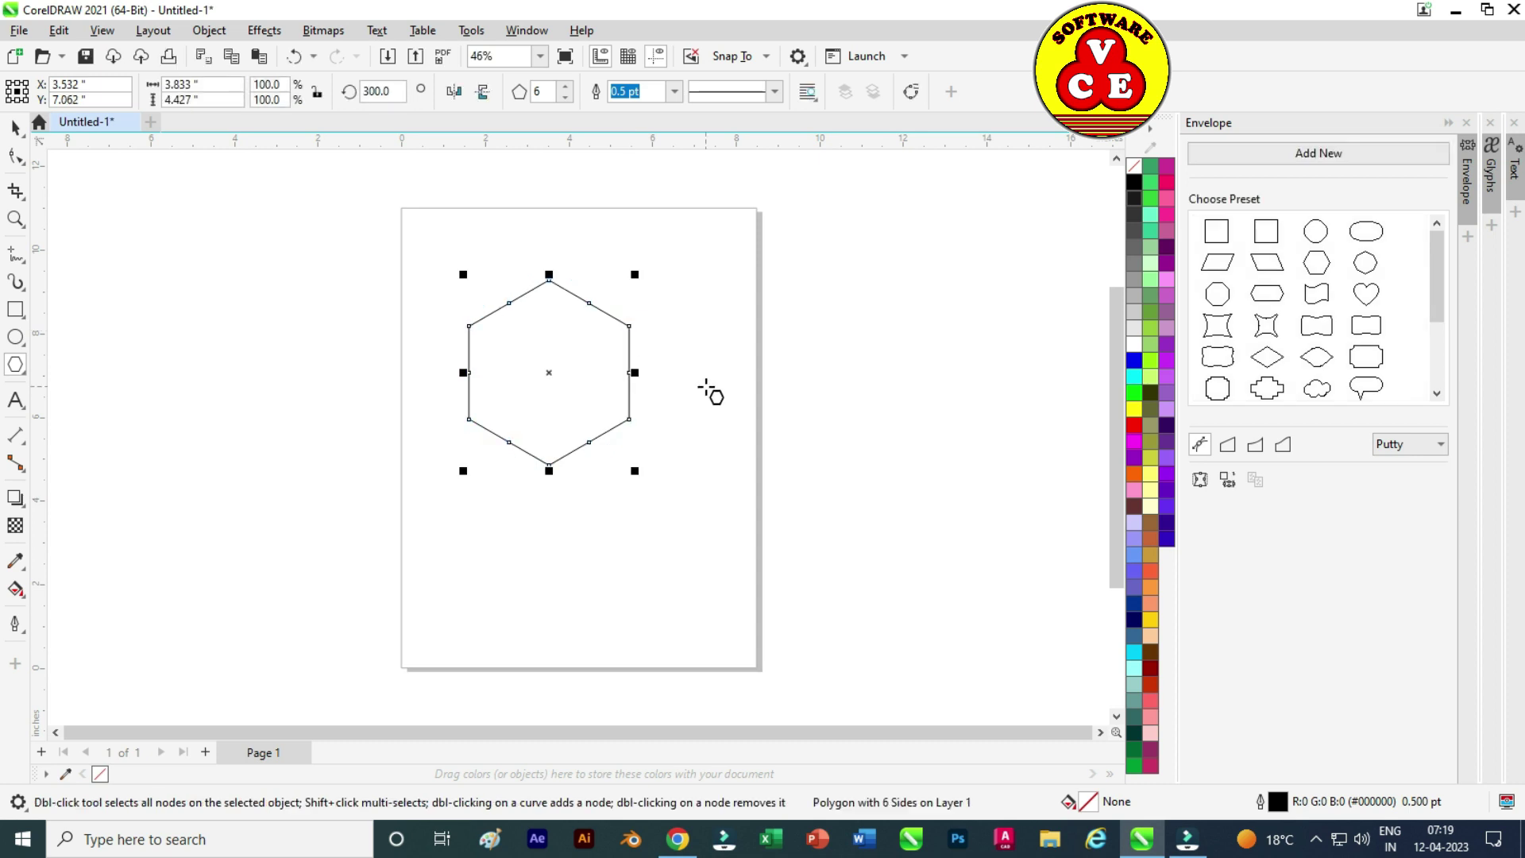
# Draw a vertical freehand line about 5.3 inches long over the hexagon's left edge, extending past both of its corners.
pyautogui.scroll(2, 529, 301)
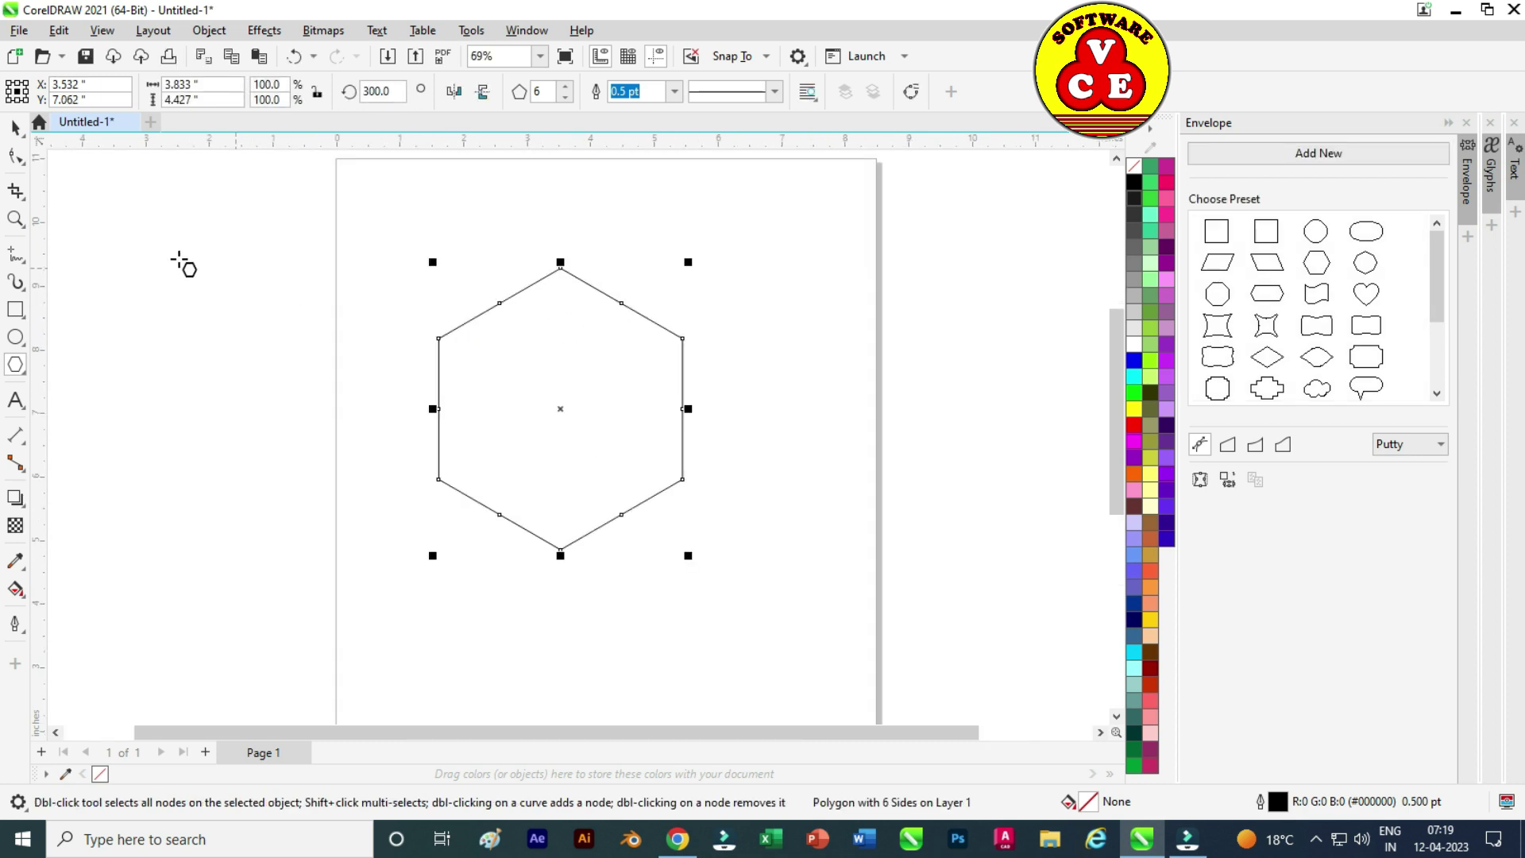
pyautogui.click(13, 256)
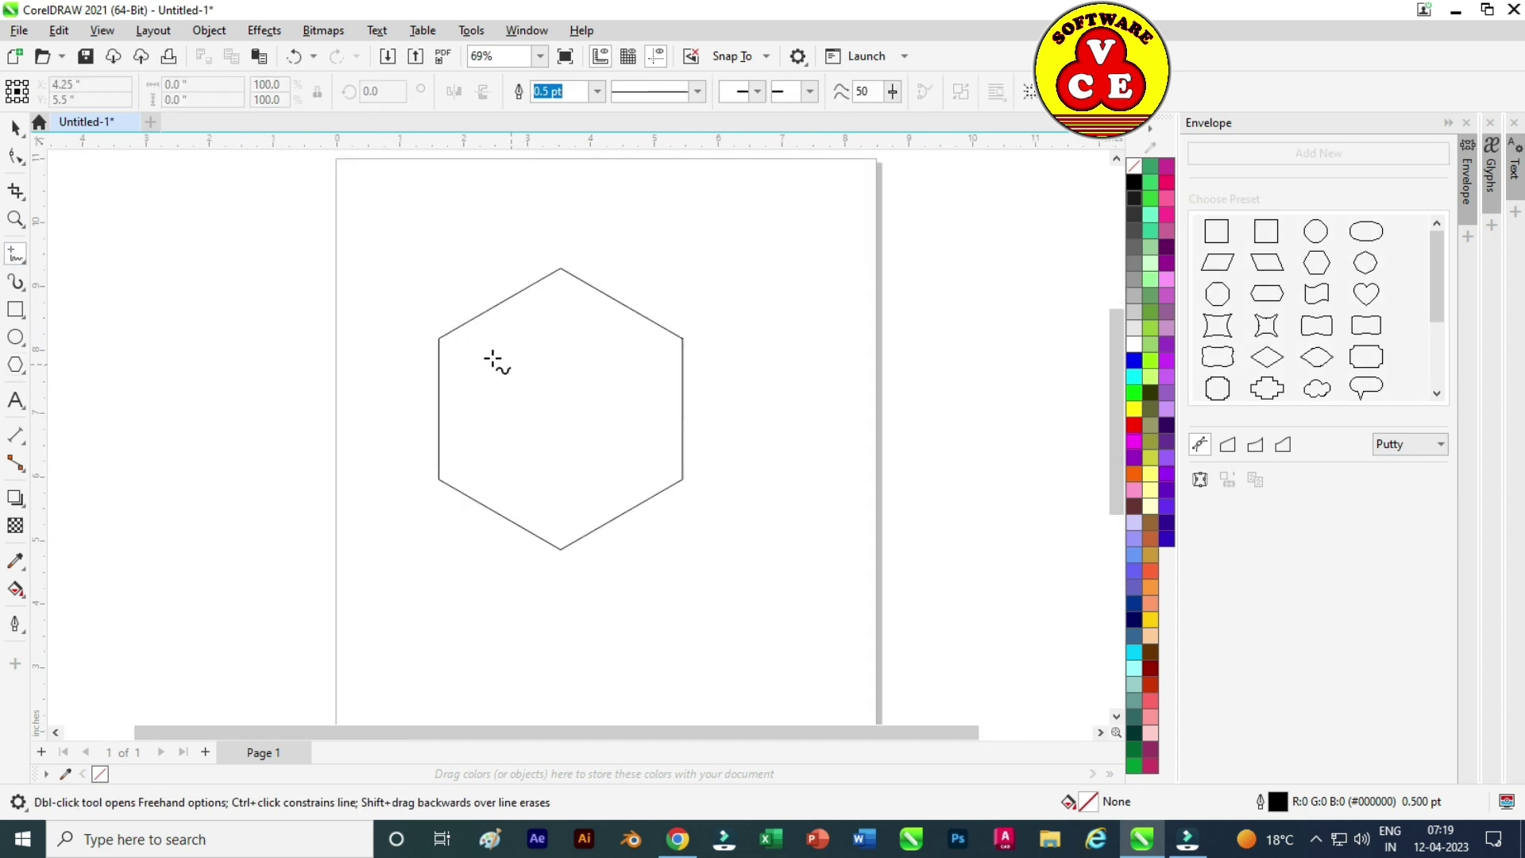
pyautogui.click(436, 340)
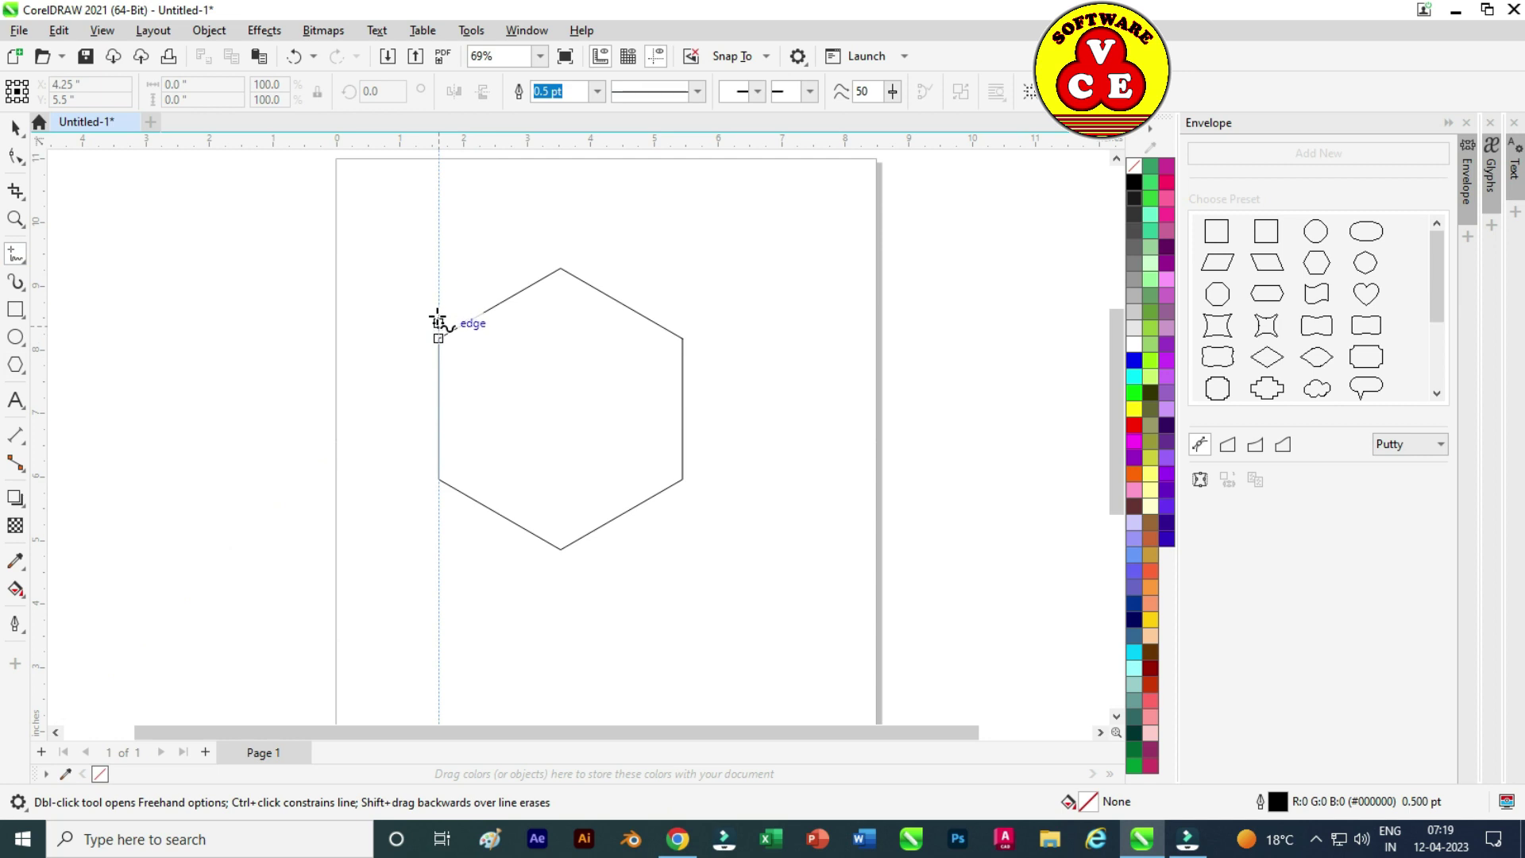
pyautogui.click(439, 241)
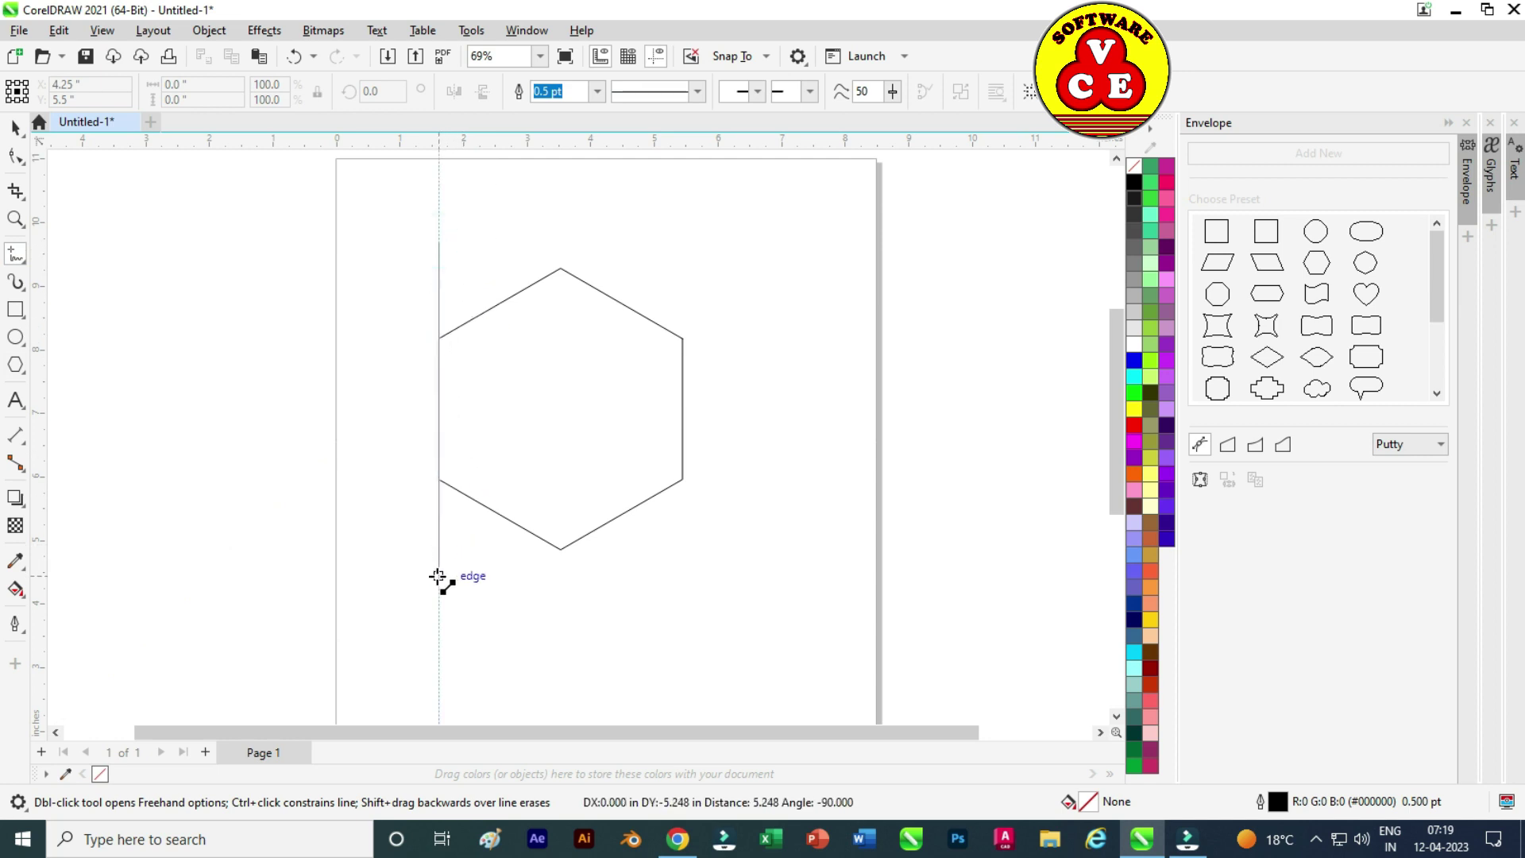
pyautogui.click(439, 580)
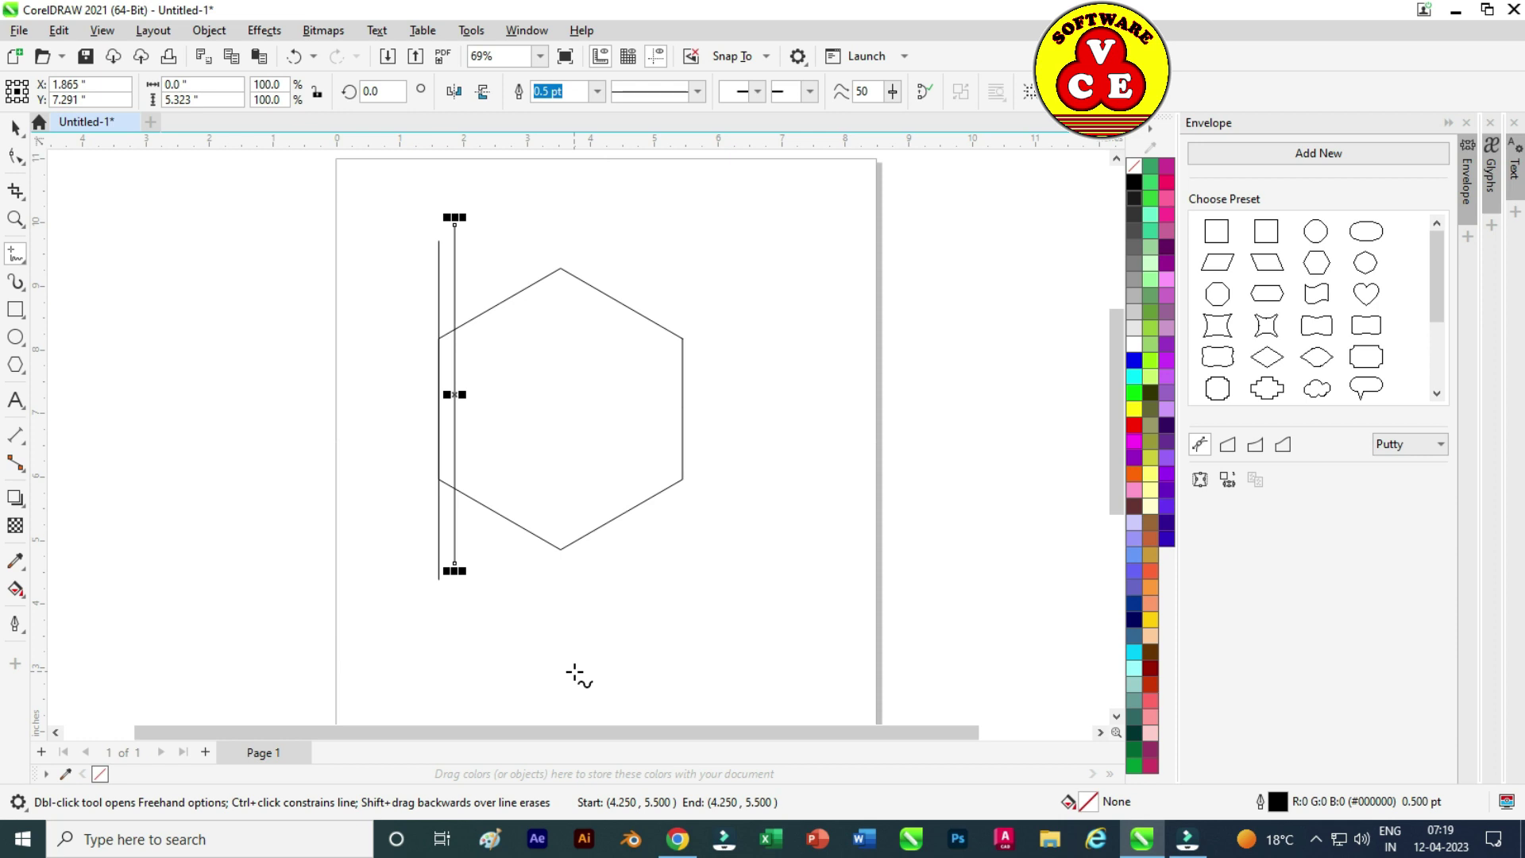
# Nudge the line's duplicate slightly left, and keep duplicating with the same offset until there are six parallel vertical lines.
pyautogui.press('Left')
pyautogui.press('Left')
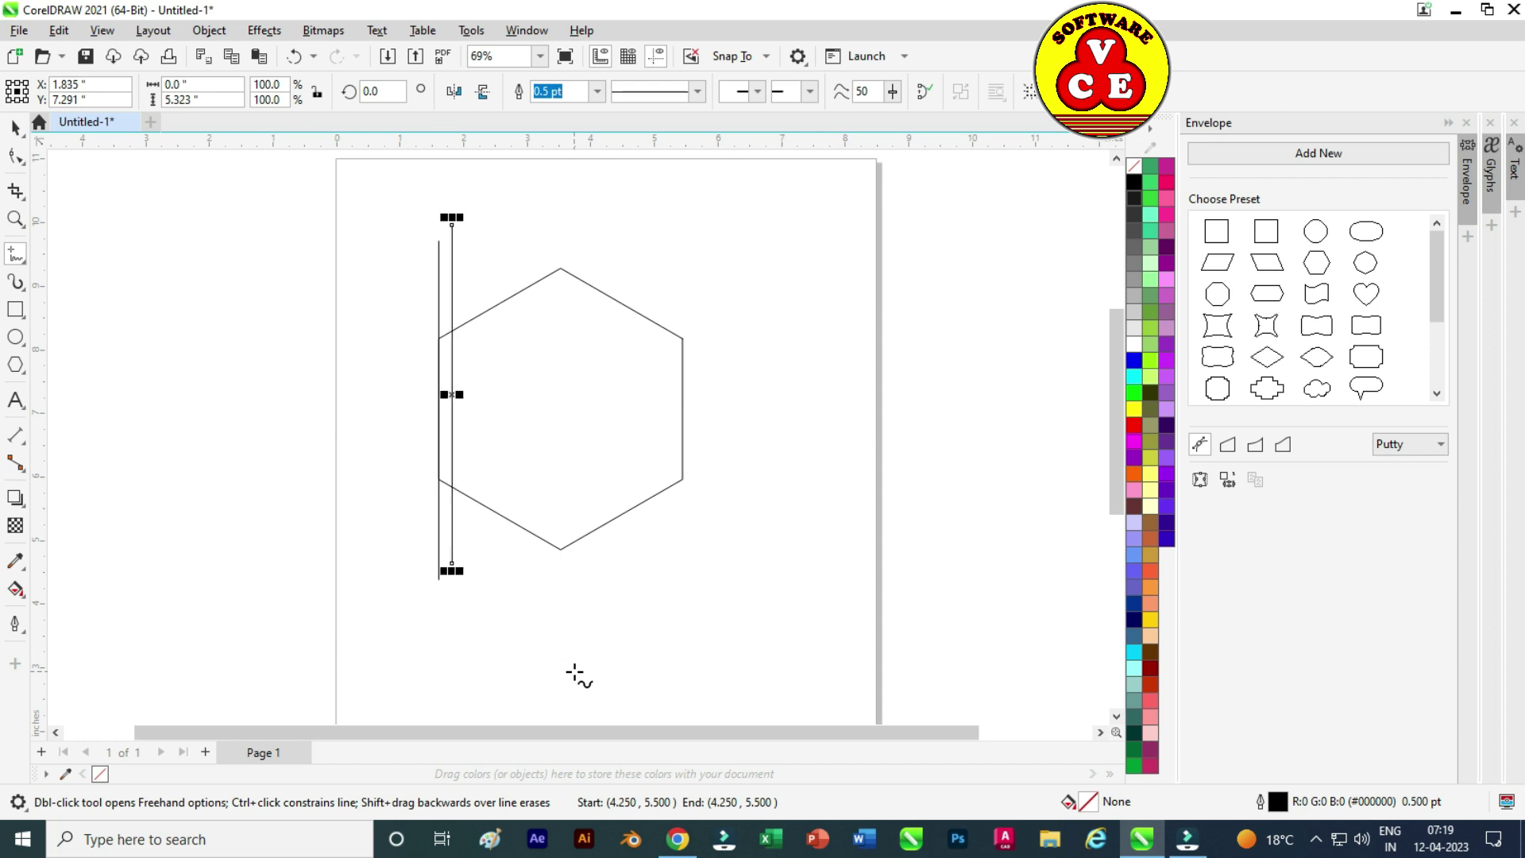
pyautogui.hotkey('ctrl', 'd')
pyautogui.hotkey('ctrl', 'd')
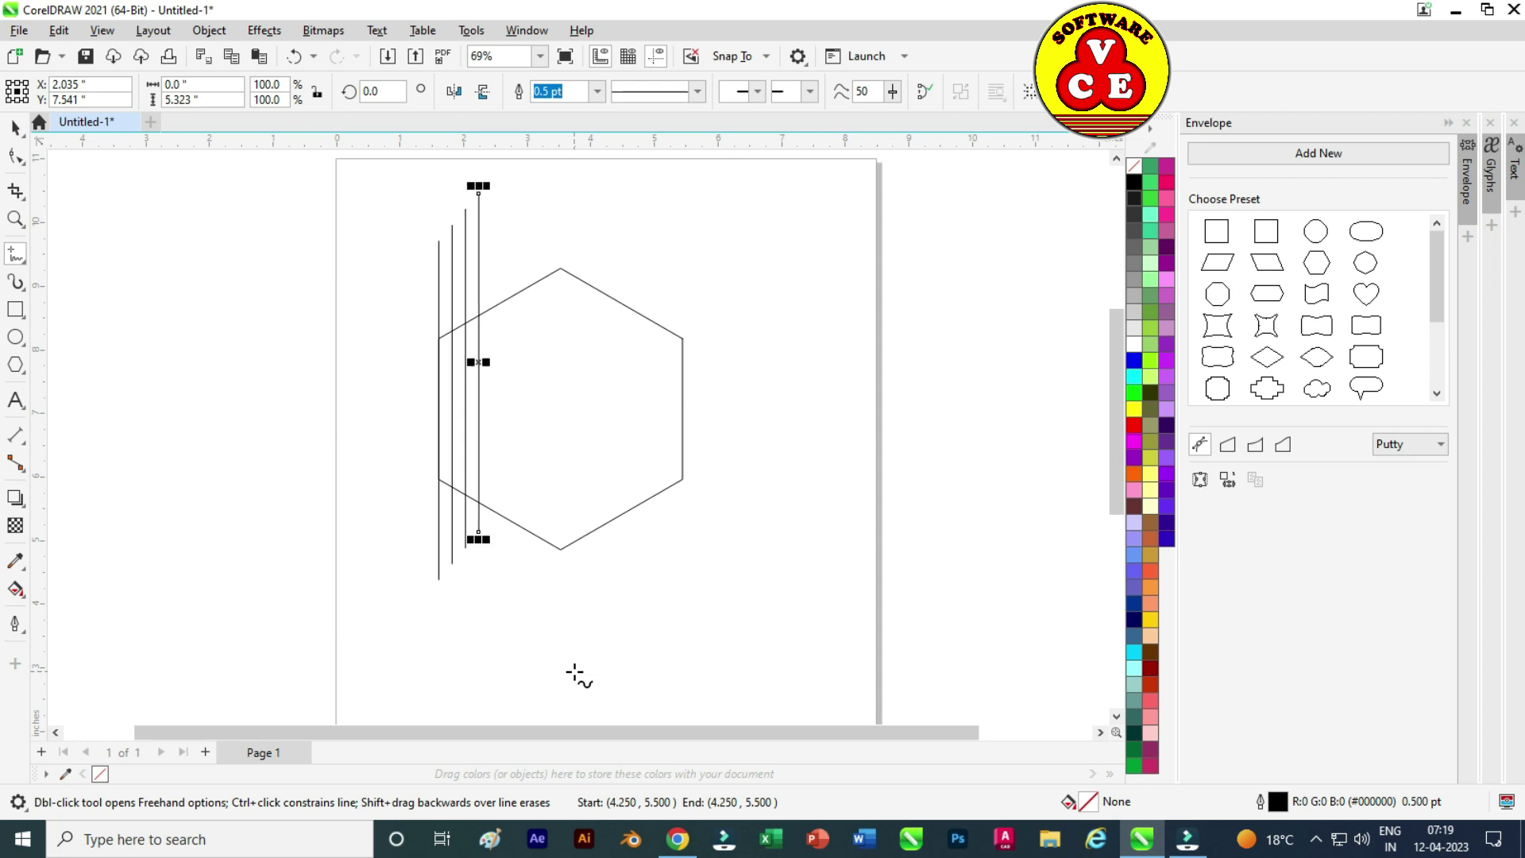
pyautogui.hotkey('ctrl', 'd')
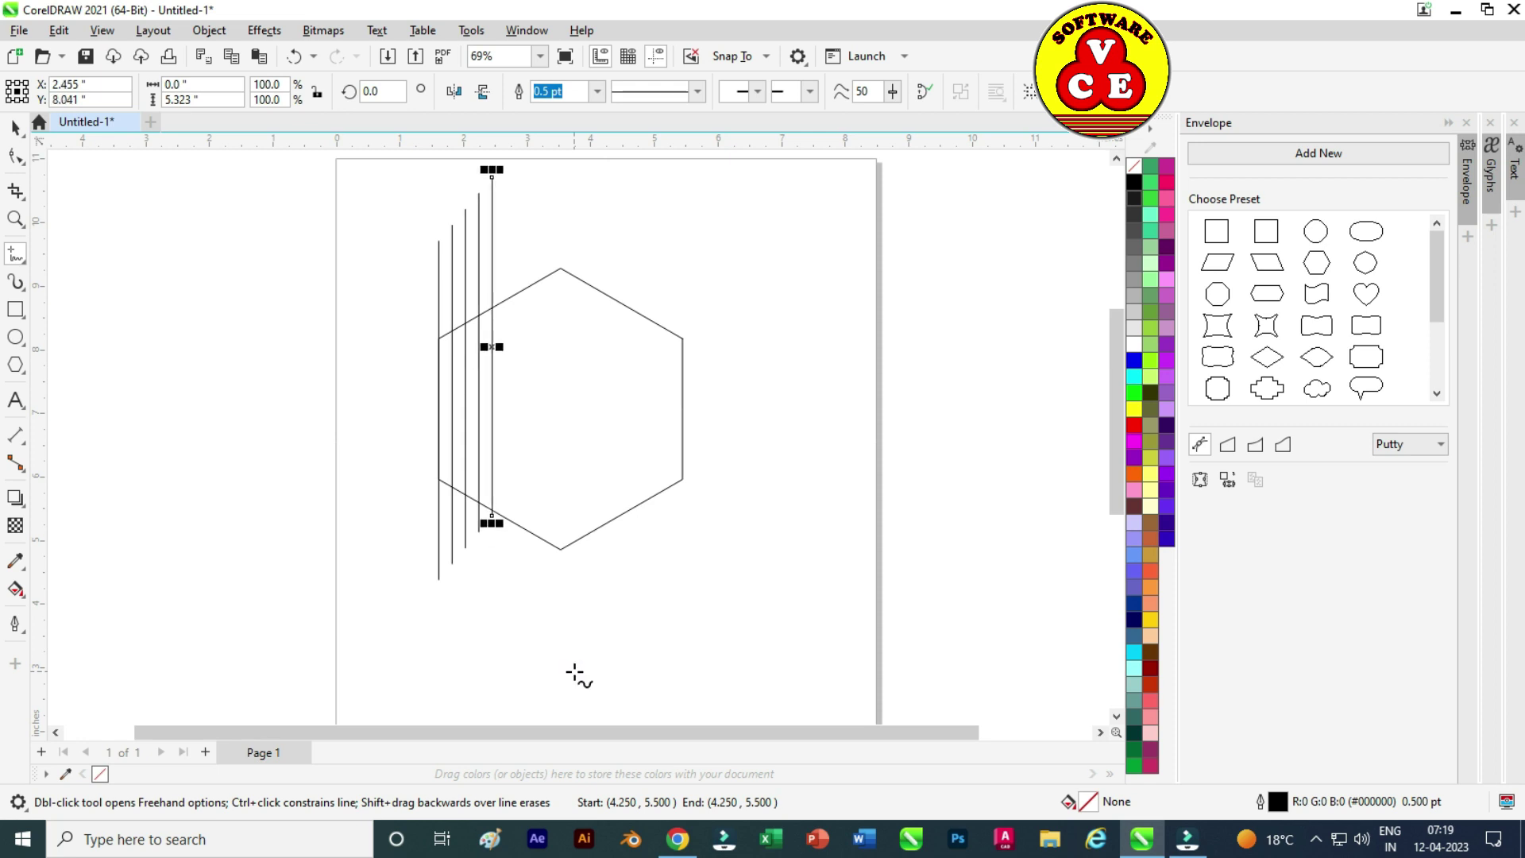
pyautogui.hotkey('ctrl', 'd')
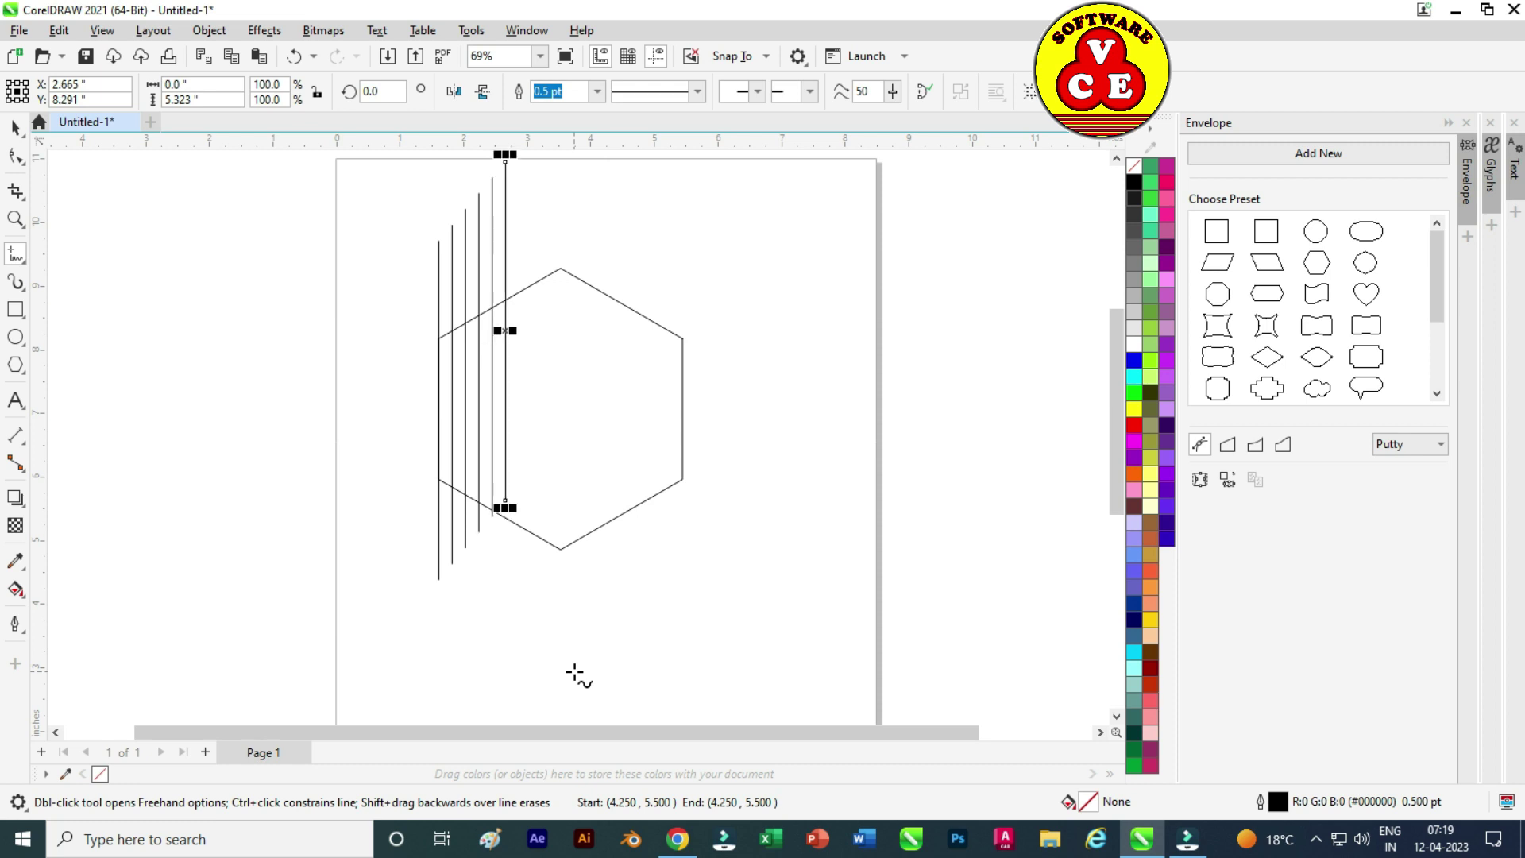
# Align the six vertical lines along their bottom ends and narrow the whole set to a width of 0.928 inches.
pyautogui.scroll(-1, 429, 548)
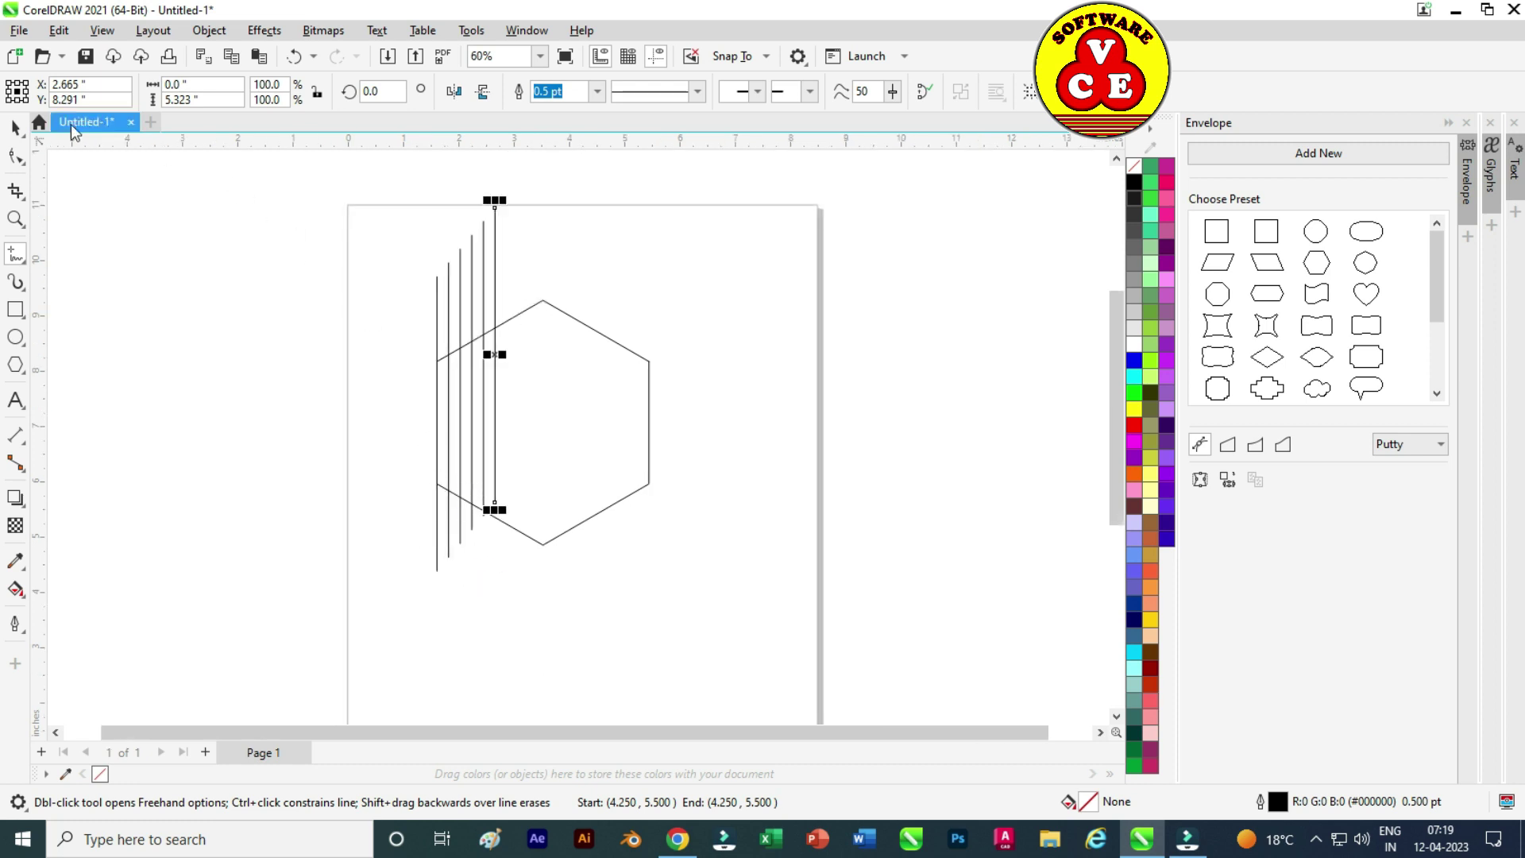
pyautogui.click(15, 127)
pyautogui.moveTo(507, 445); pyautogui.dragTo(525, 626)
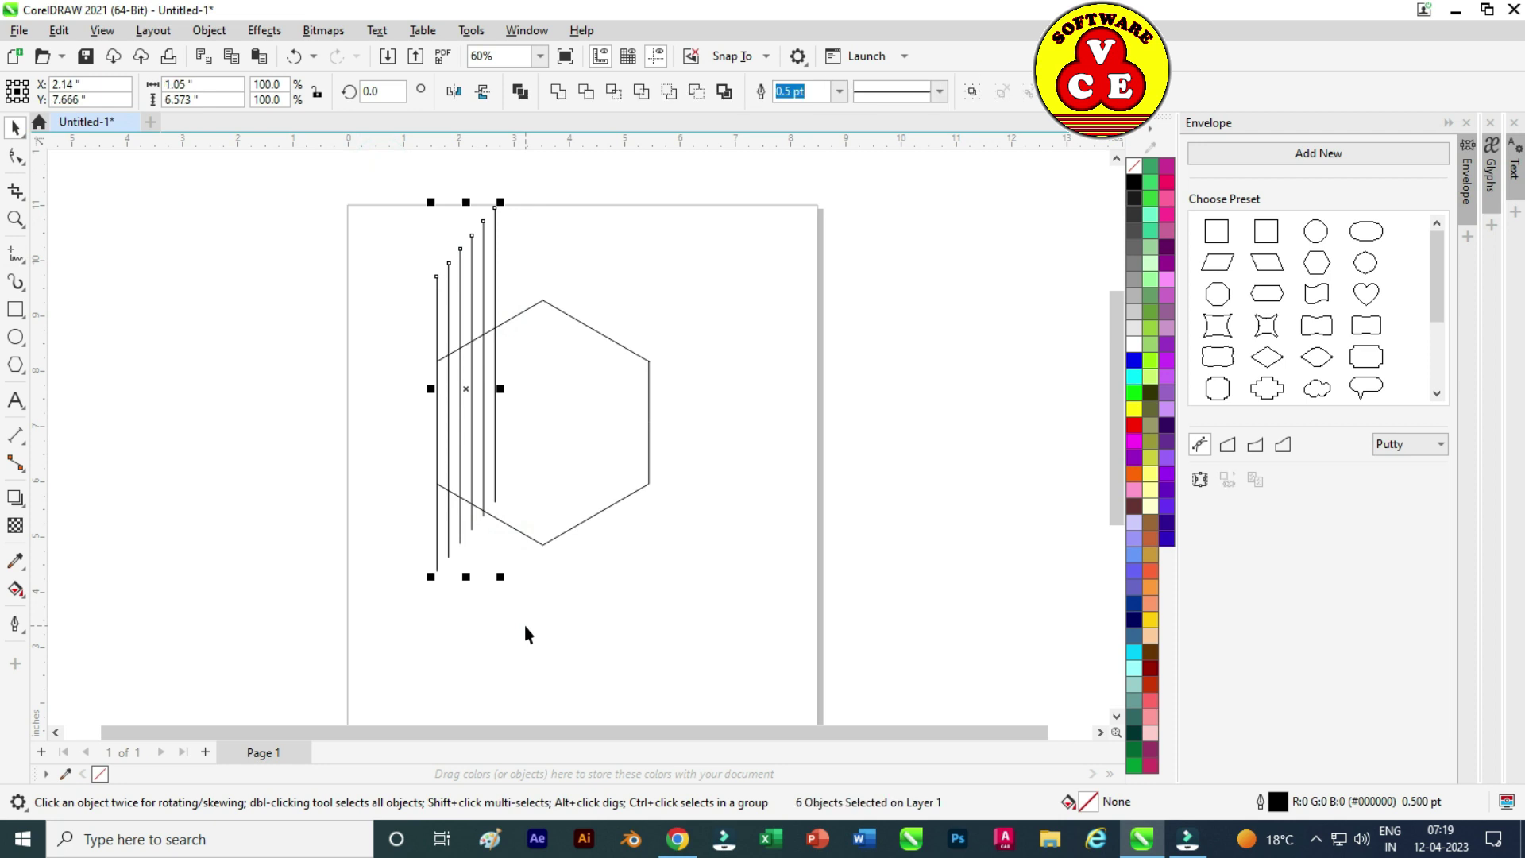
pyautogui.press('b')
pyautogui.scroll(2, 481, 457)
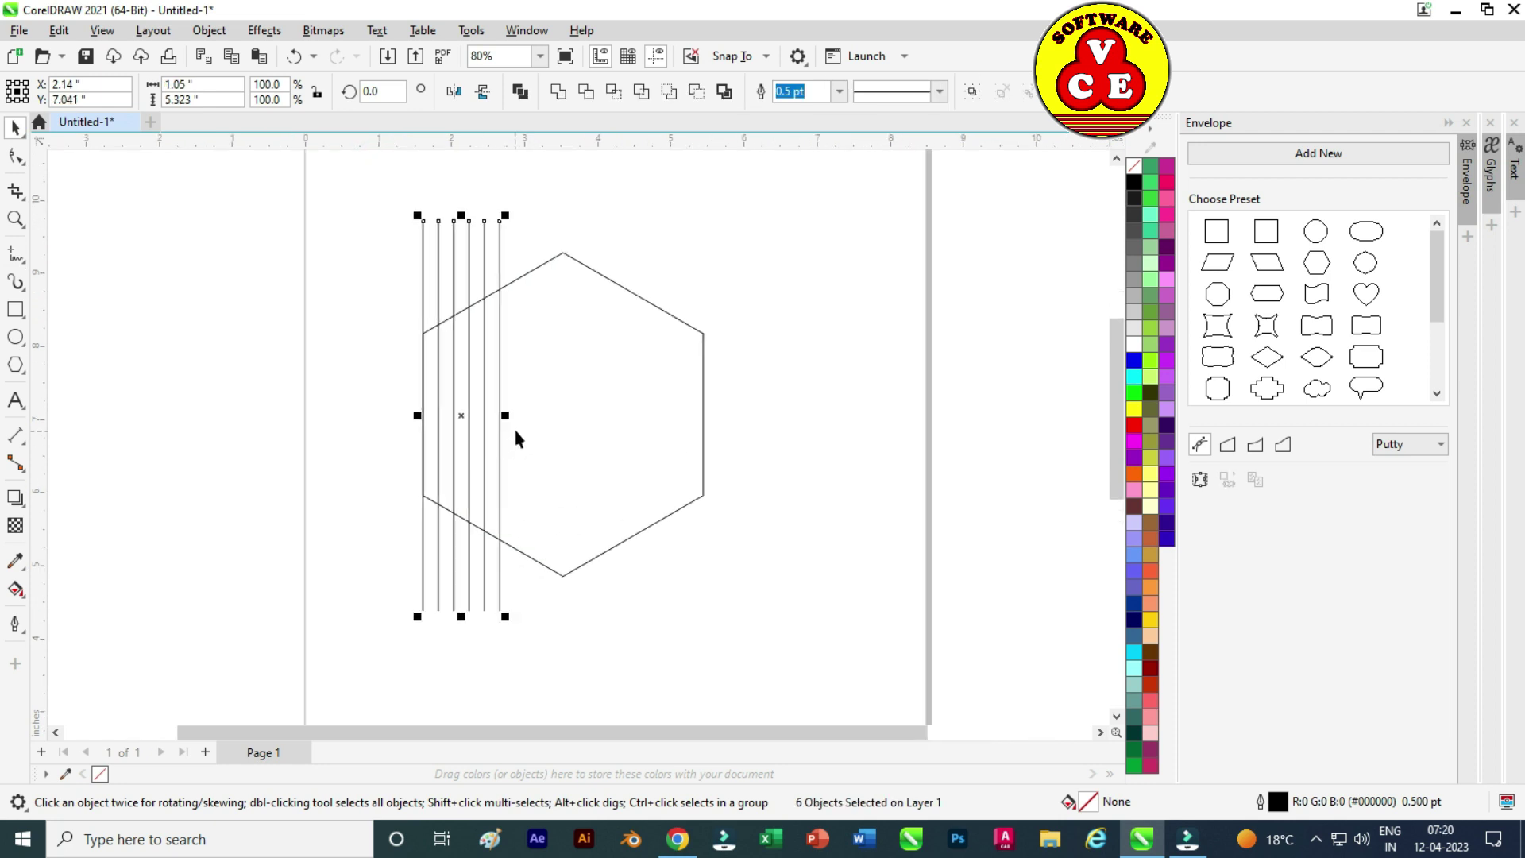
pyautogui.moveTo(510, 420); pyautogui.dragTo(499, 418)
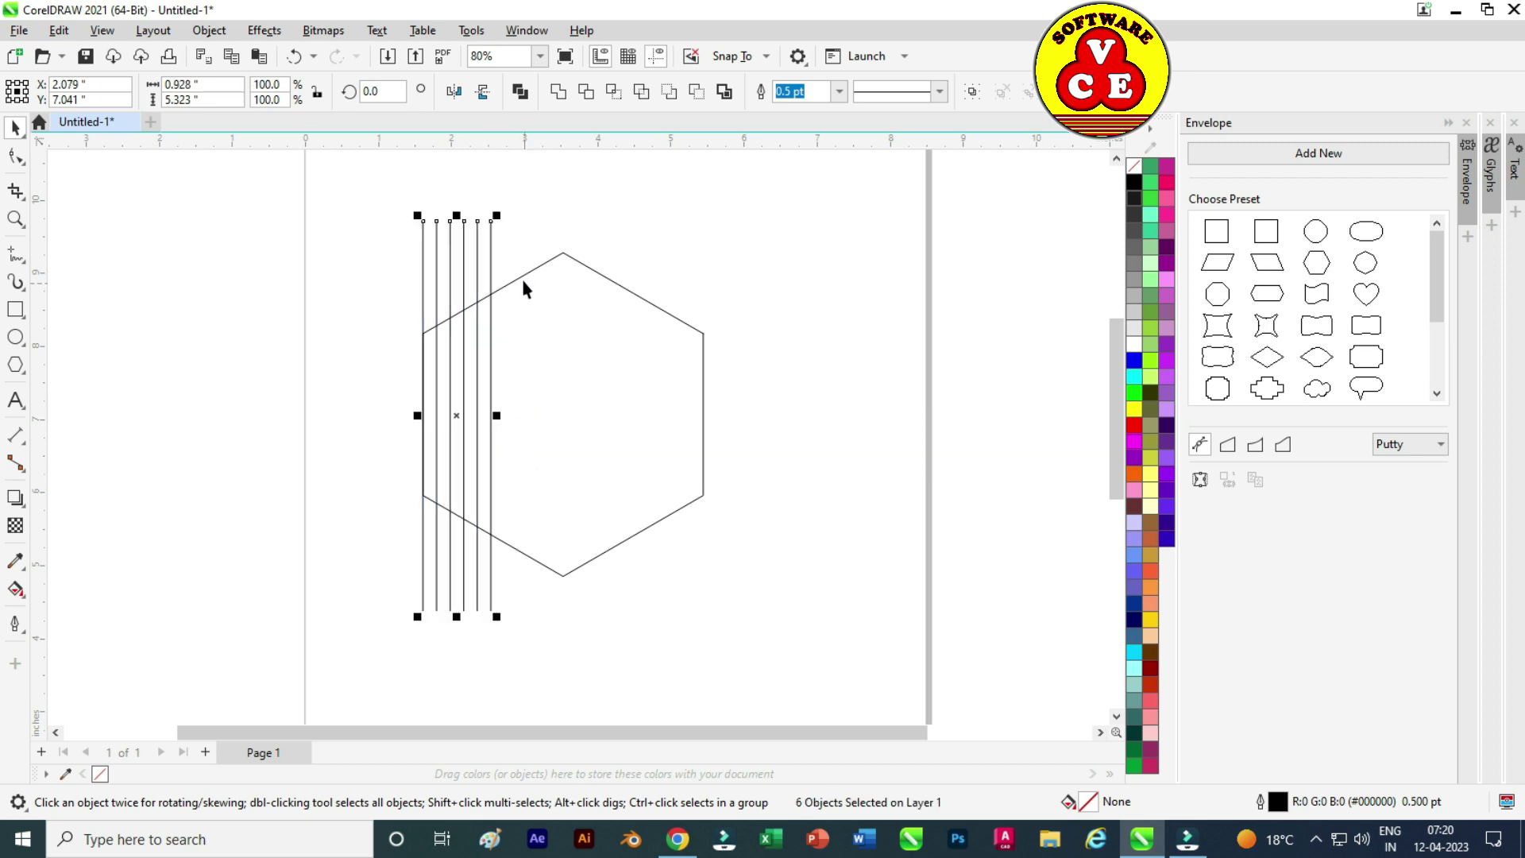
# Make one copy of the six lines rotated 60 degrees clockwise about the hexagon's center.
pyautogui.click(424, 288)
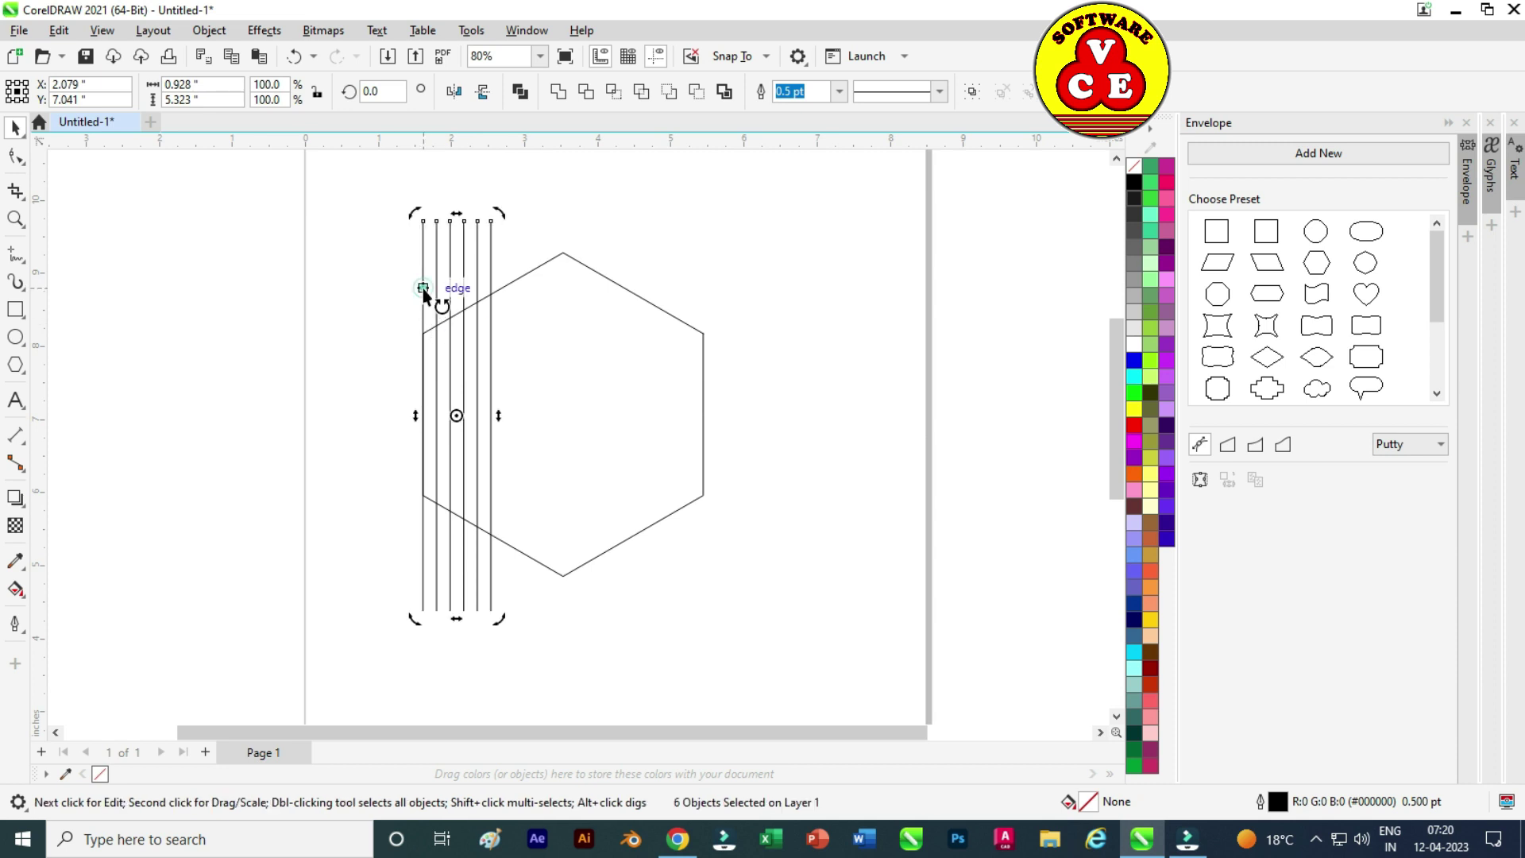
pyautogui.moveTo(530, 414); pyautogui.dragTo(565, 415)
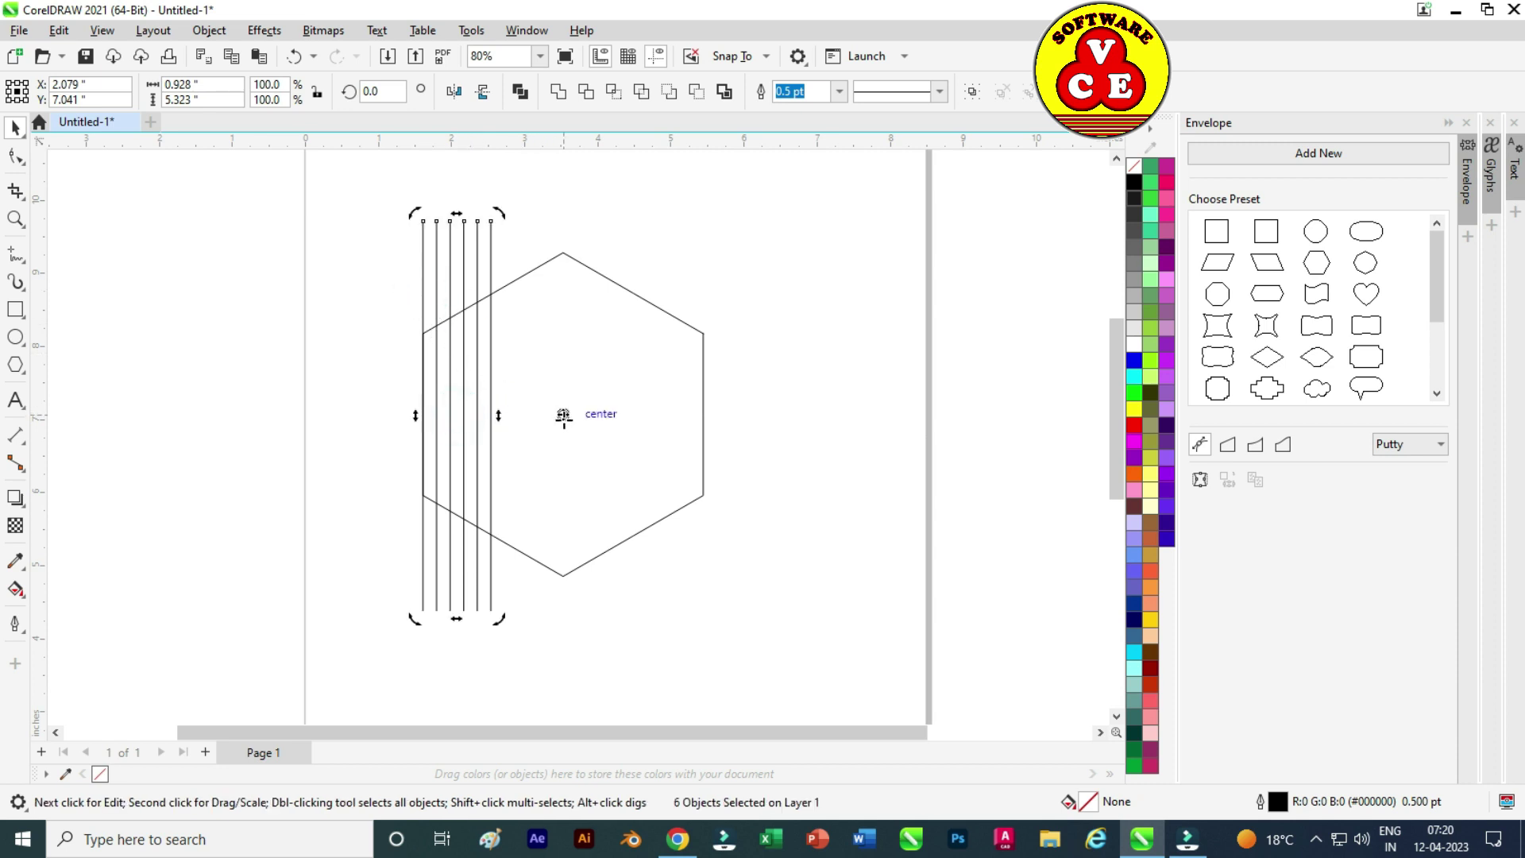
pyautogui.moveTo(503, 212); pyautogui.dragTo(675, 296)
pyautogui.hotkey('ctrl', 'r')
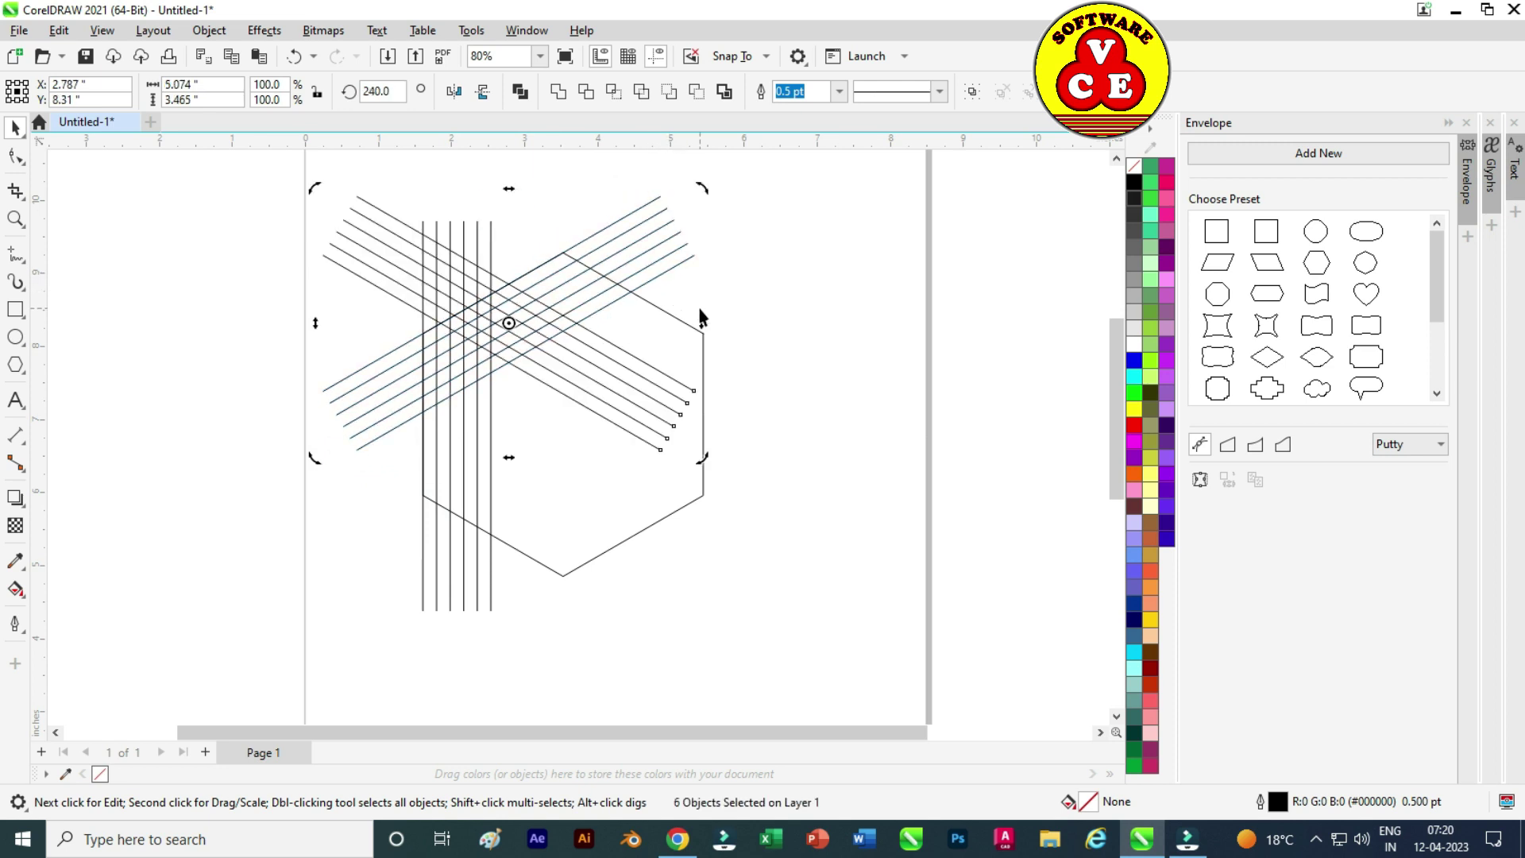
pyautogui.hotkey('ctrl', 'z')
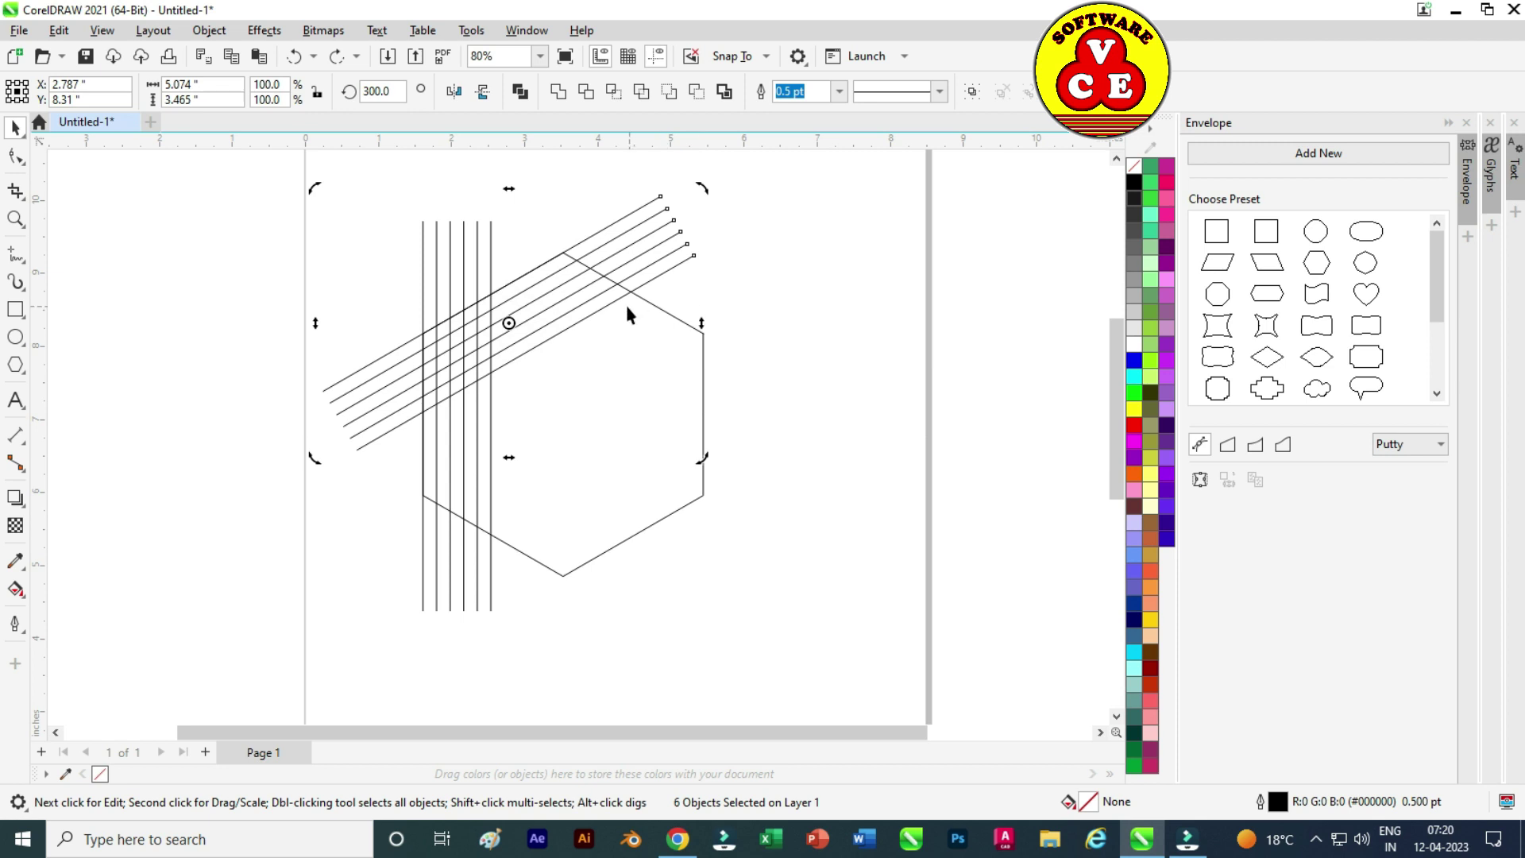
# Group the six rotated lines and make four more copies of the group around the hexagon's center at 60-degree intervals.
pyautogui.rightClick(666, 230)
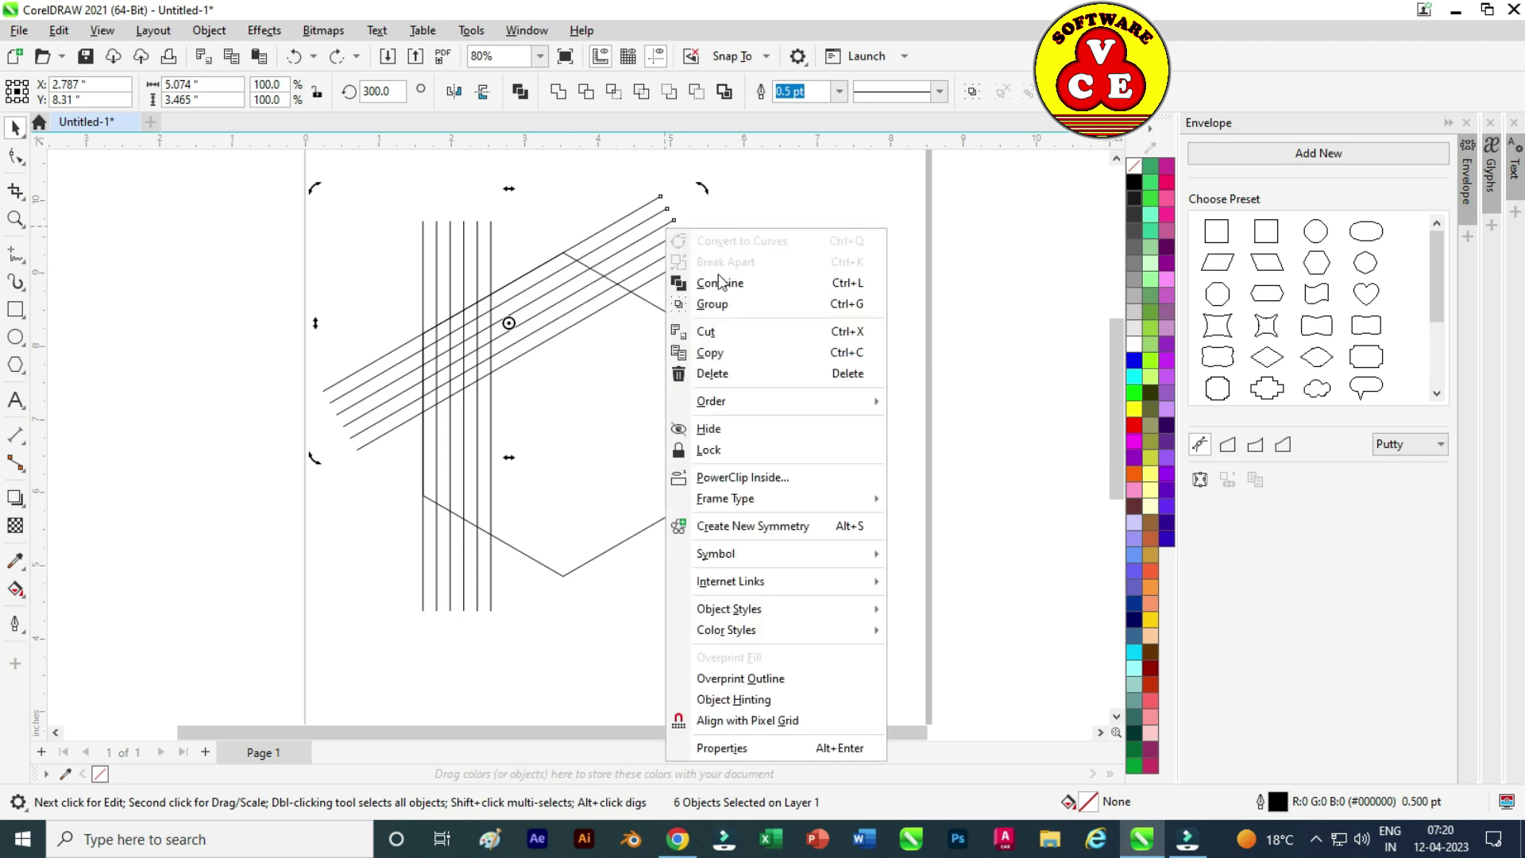
pyautogui.click(730, 307)
pyautogui.click(535, 300)
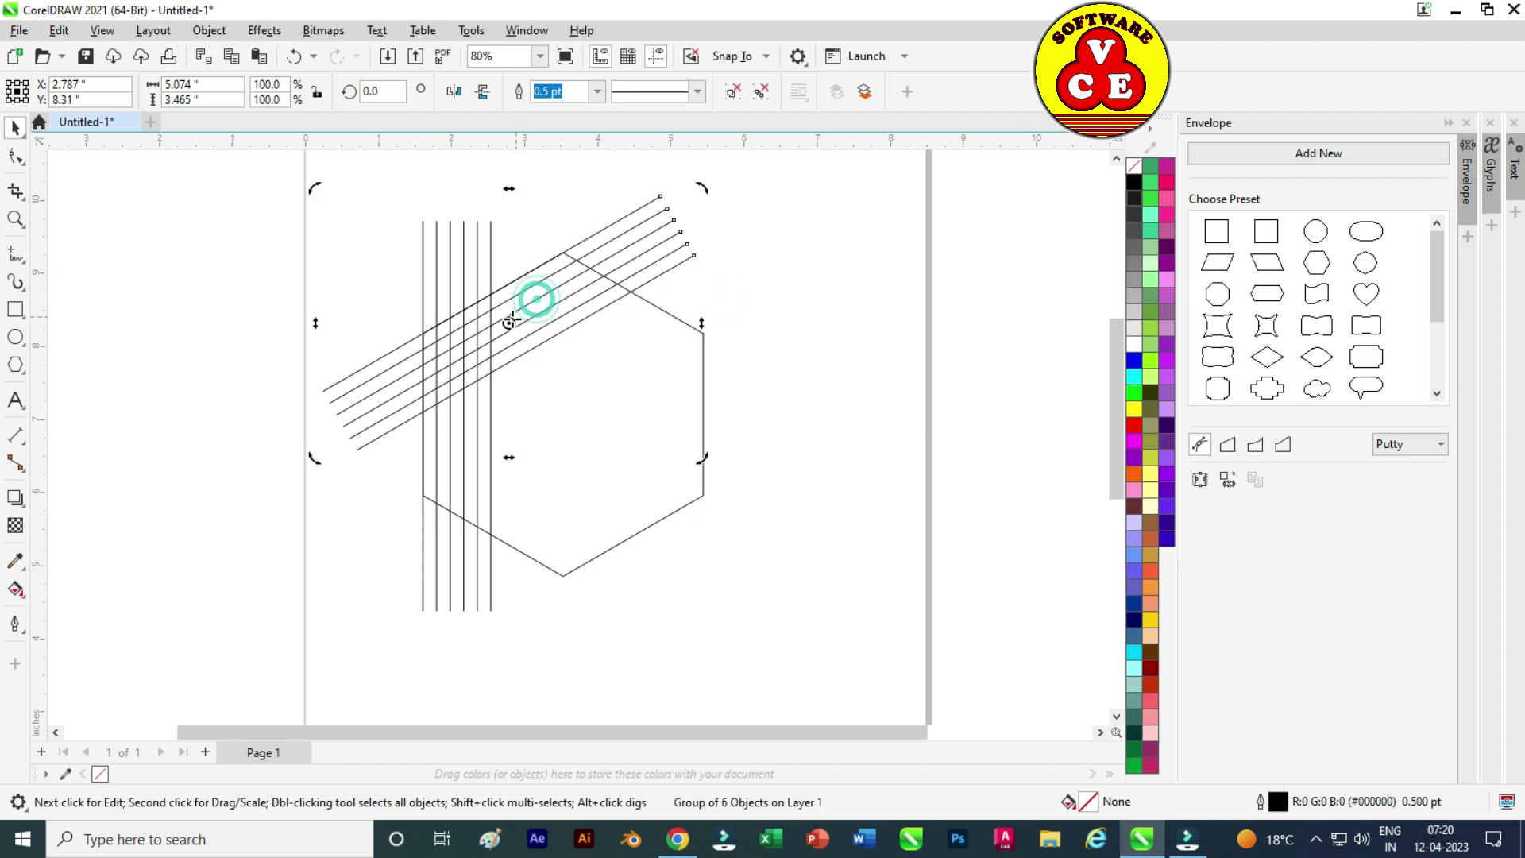
pyautogui.moveTo(508, 323); pyautogui.dragTo(560, 414)
pyautogui.moveTo(703, 191); pyautogui.dragTo(814, 453)
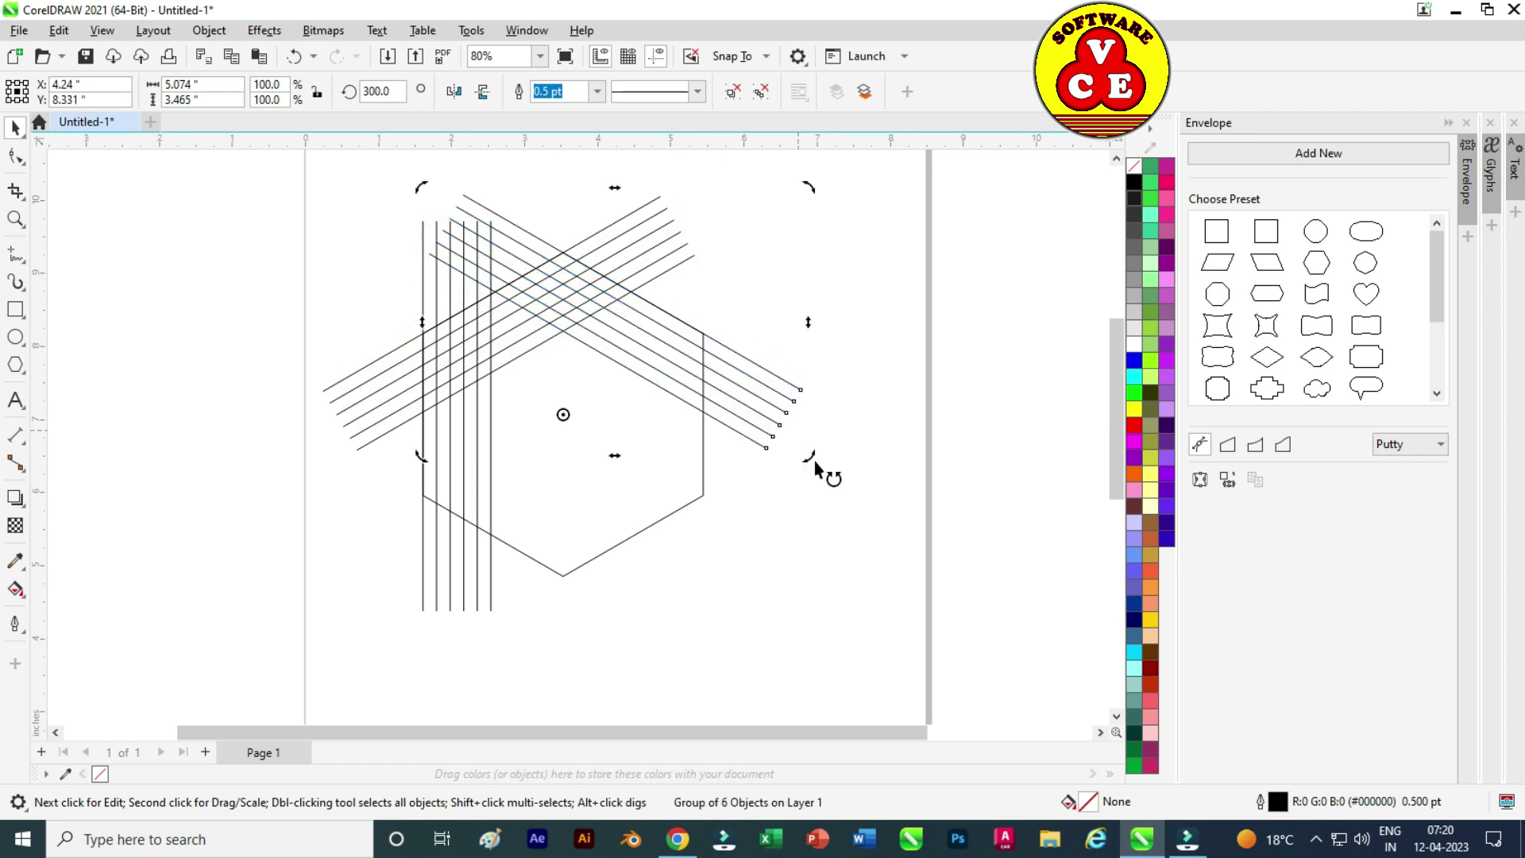
pyautogui.hotkey('ctrl', 'r')
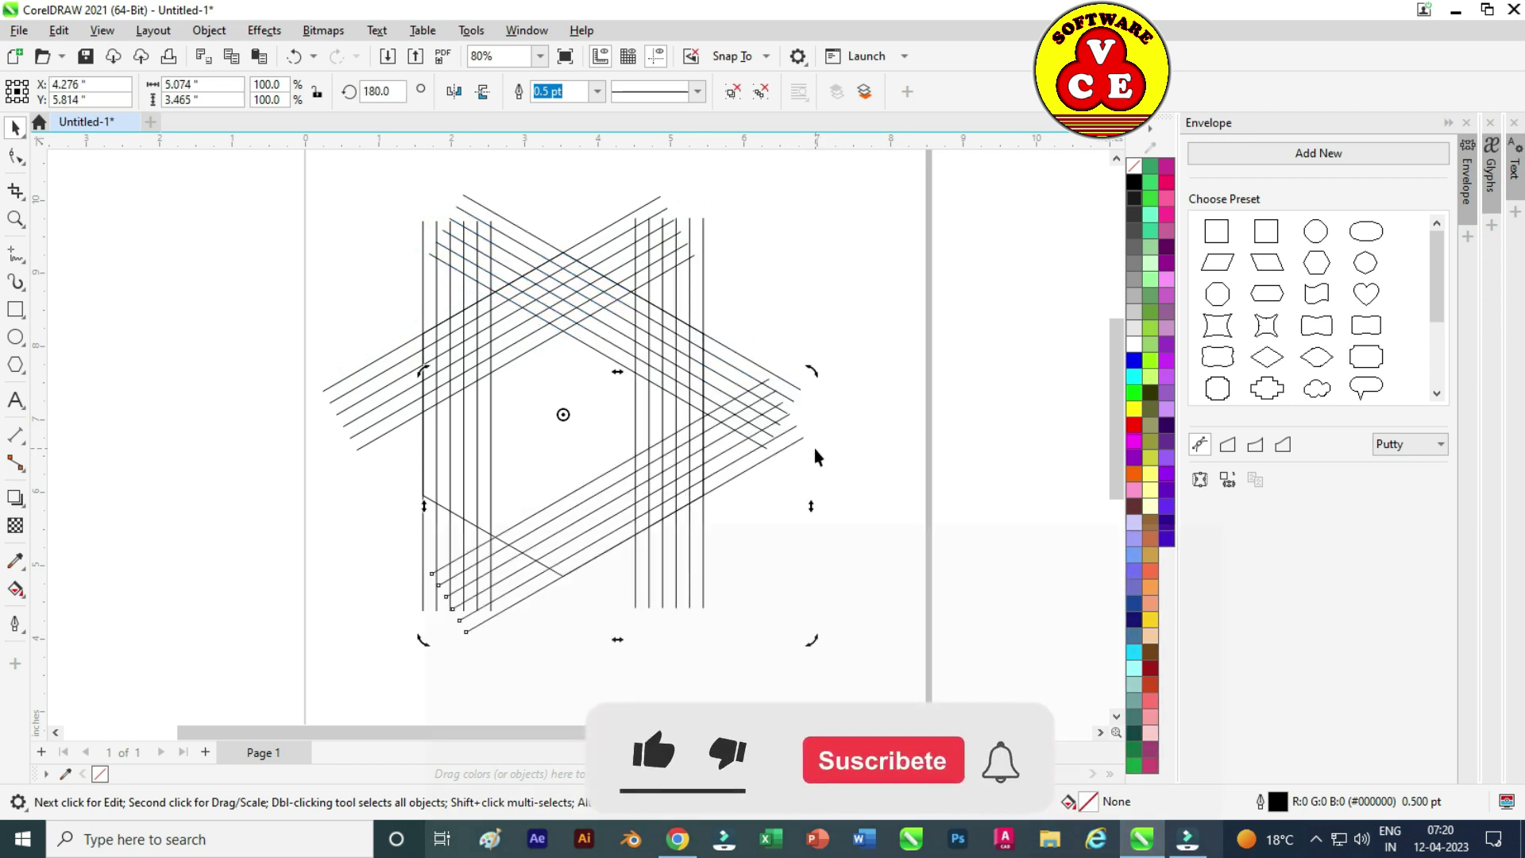
pyautogui.hotkey('ctrl', 'r')
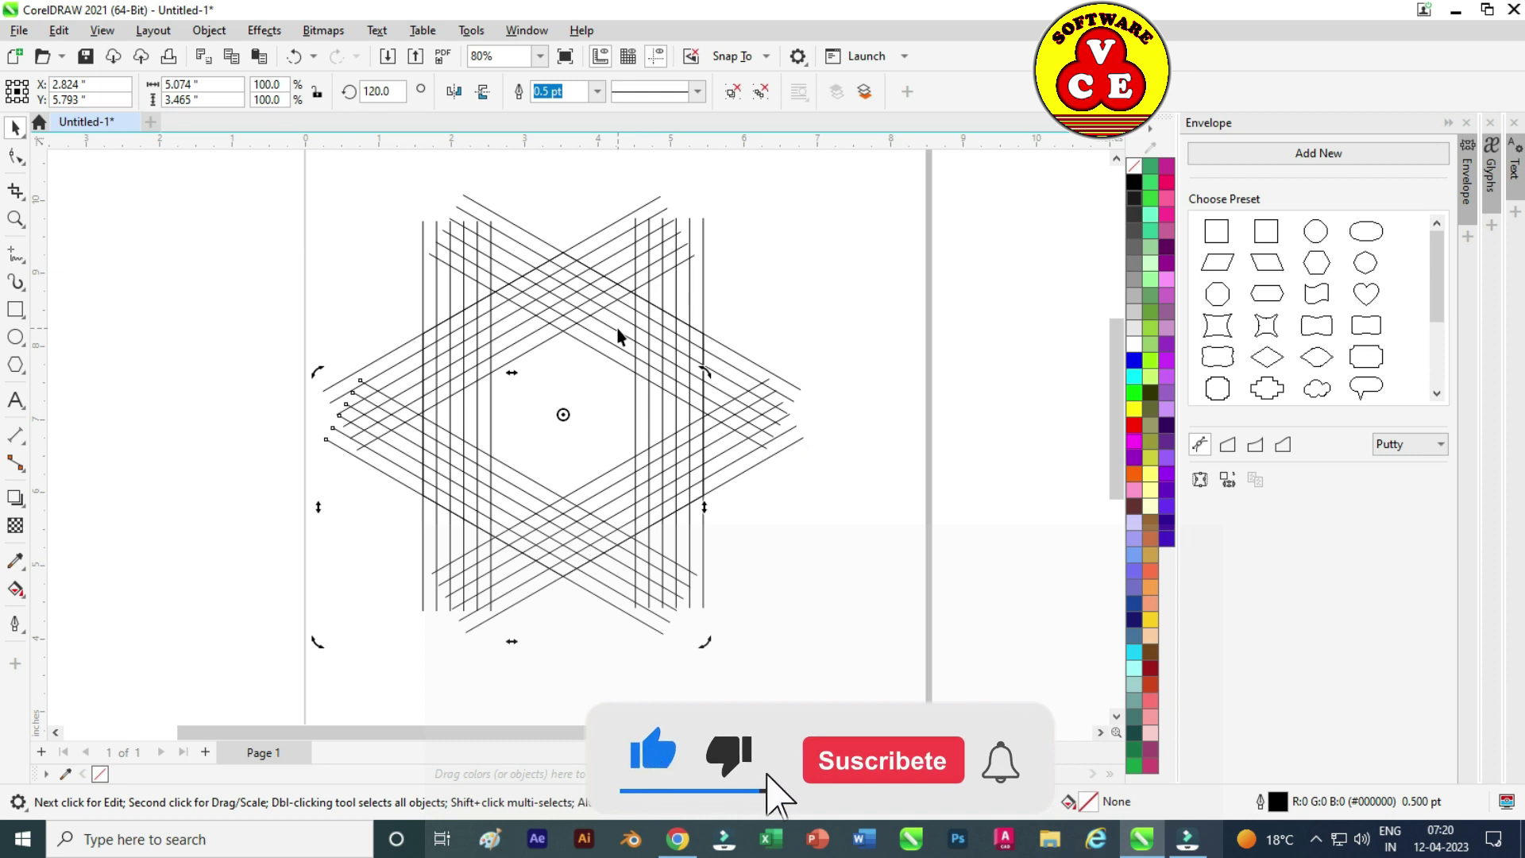
# Smart-fill the cells of the outermost diagonal band on the star's upper-left side with light blue.
pyautogui.scroll(1, 561, 297)
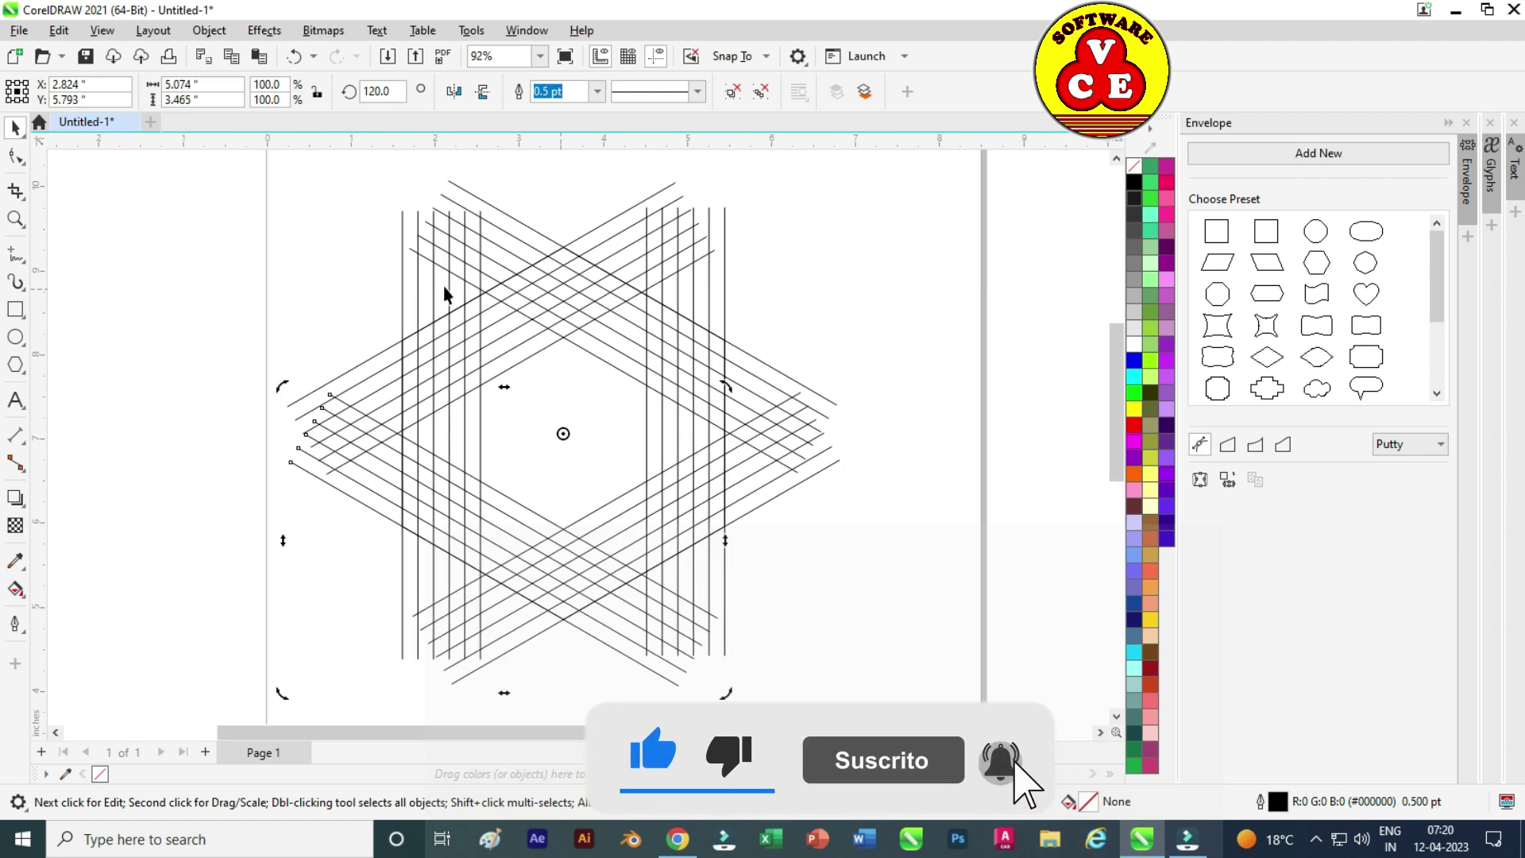
pyautogui.click(21, 594)
pyautogui.click(68, 608)
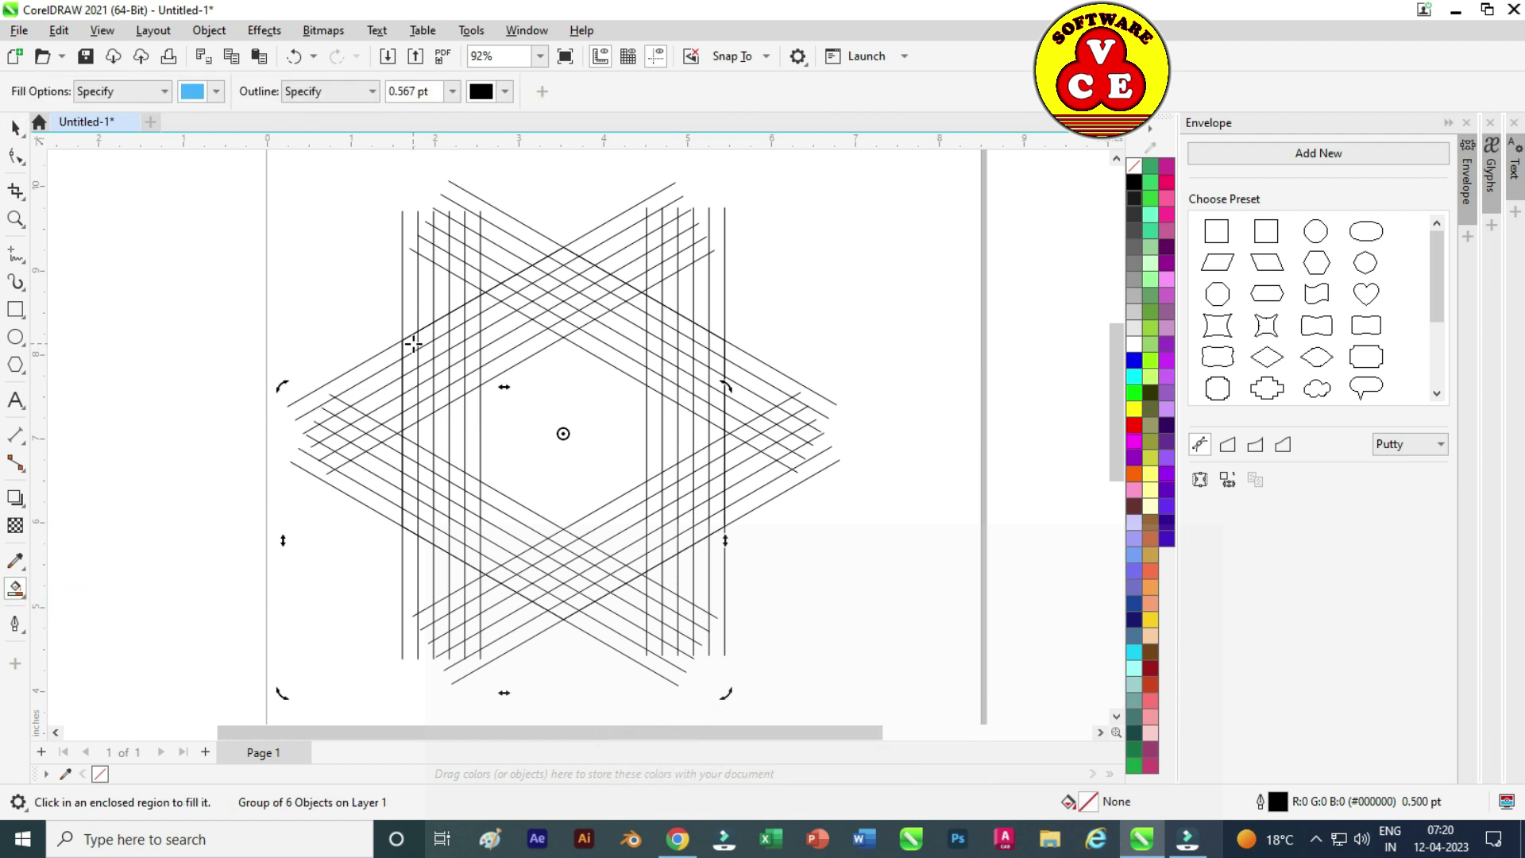
pyautogui.click(412, 343)
pyautogui.click(426, 335)
pyautogui.click(442, 327)
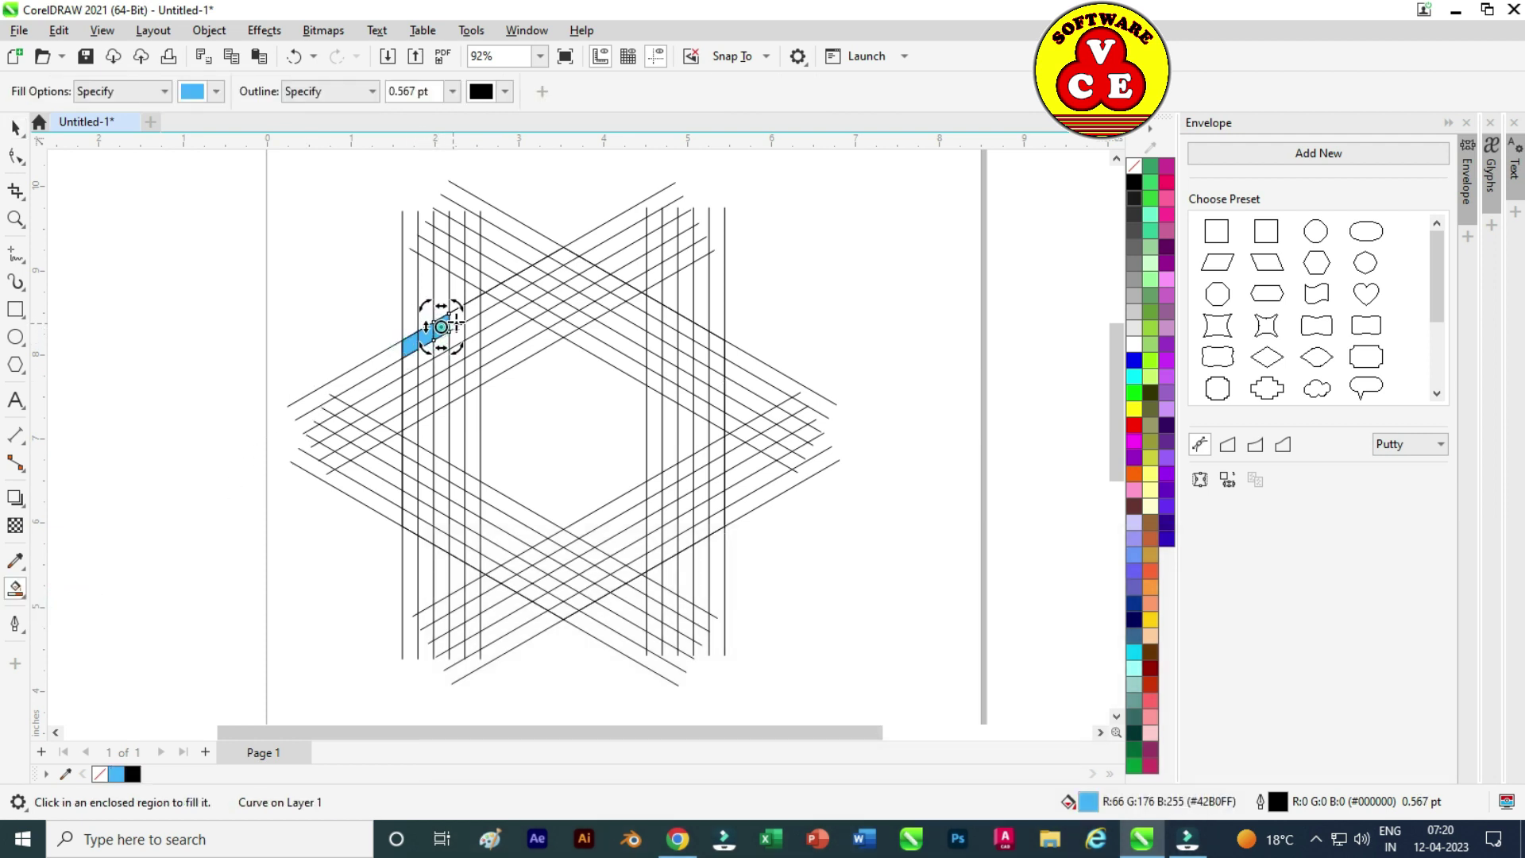
pyautogui.click(457, 318)
pyautogui.click(472, 310)
pyautogui.click(487, 301)
pyautogui.click(502, 293)
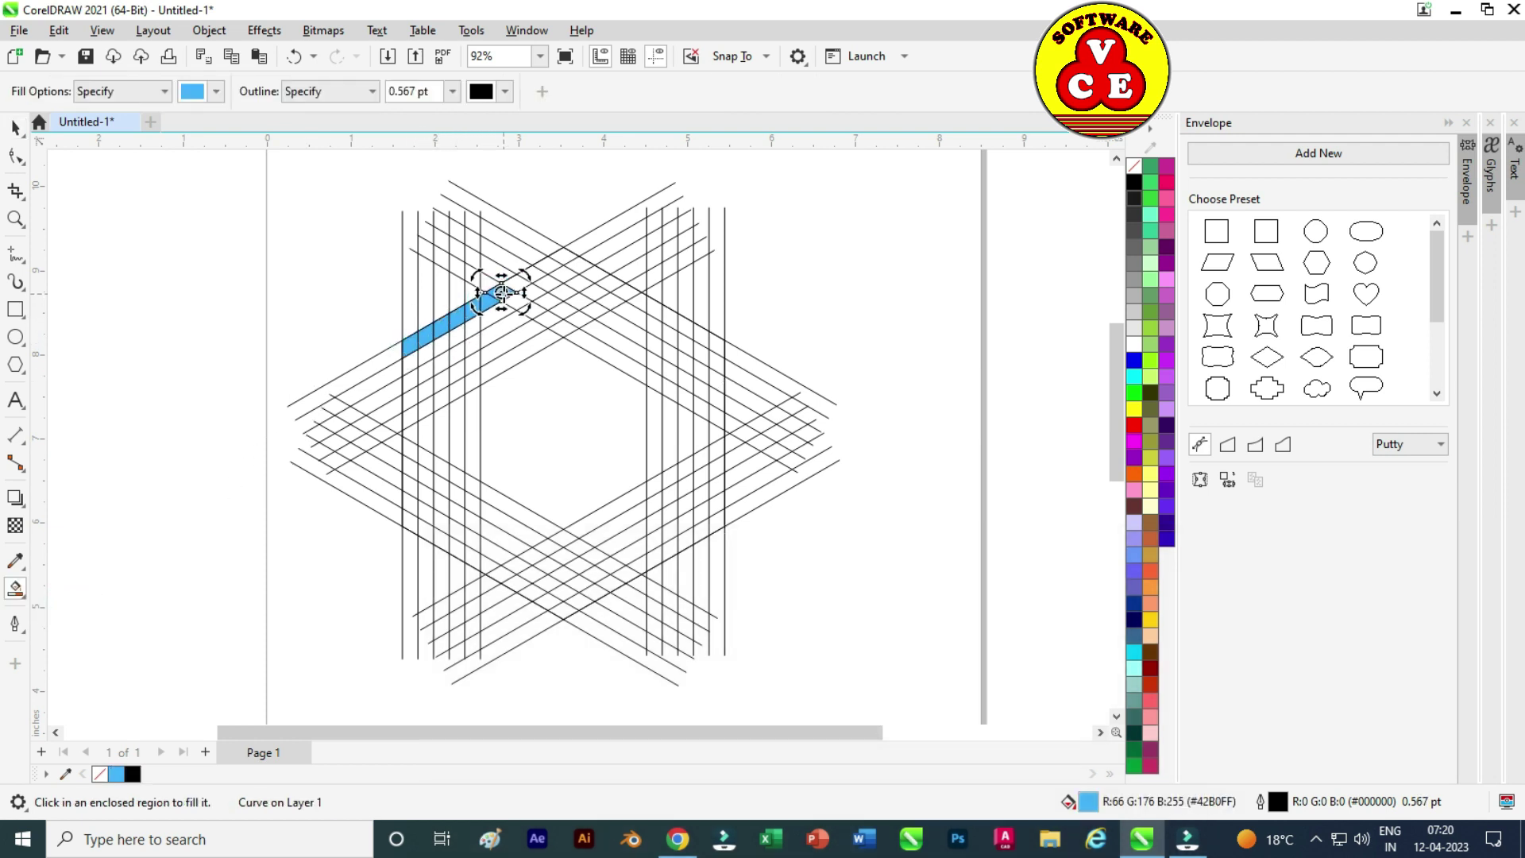
# Smart-fill the third diagonal band on the upper-left side light blue, leaving the band above it empty.
pyautogui.click(410, 376)
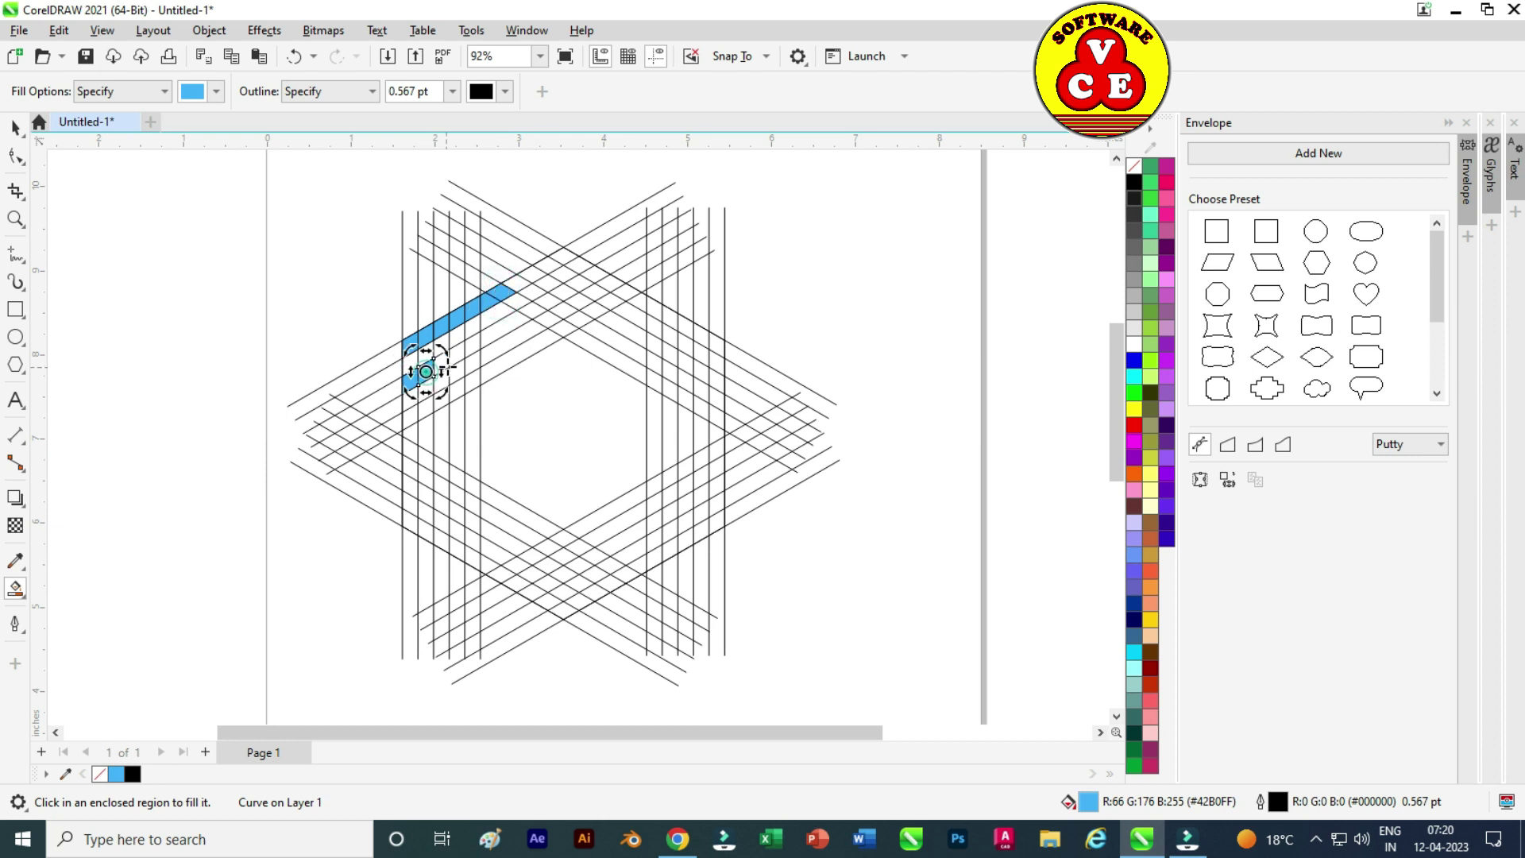
pyautogui.click(426, 370)
pyautogui.click(443, 359)
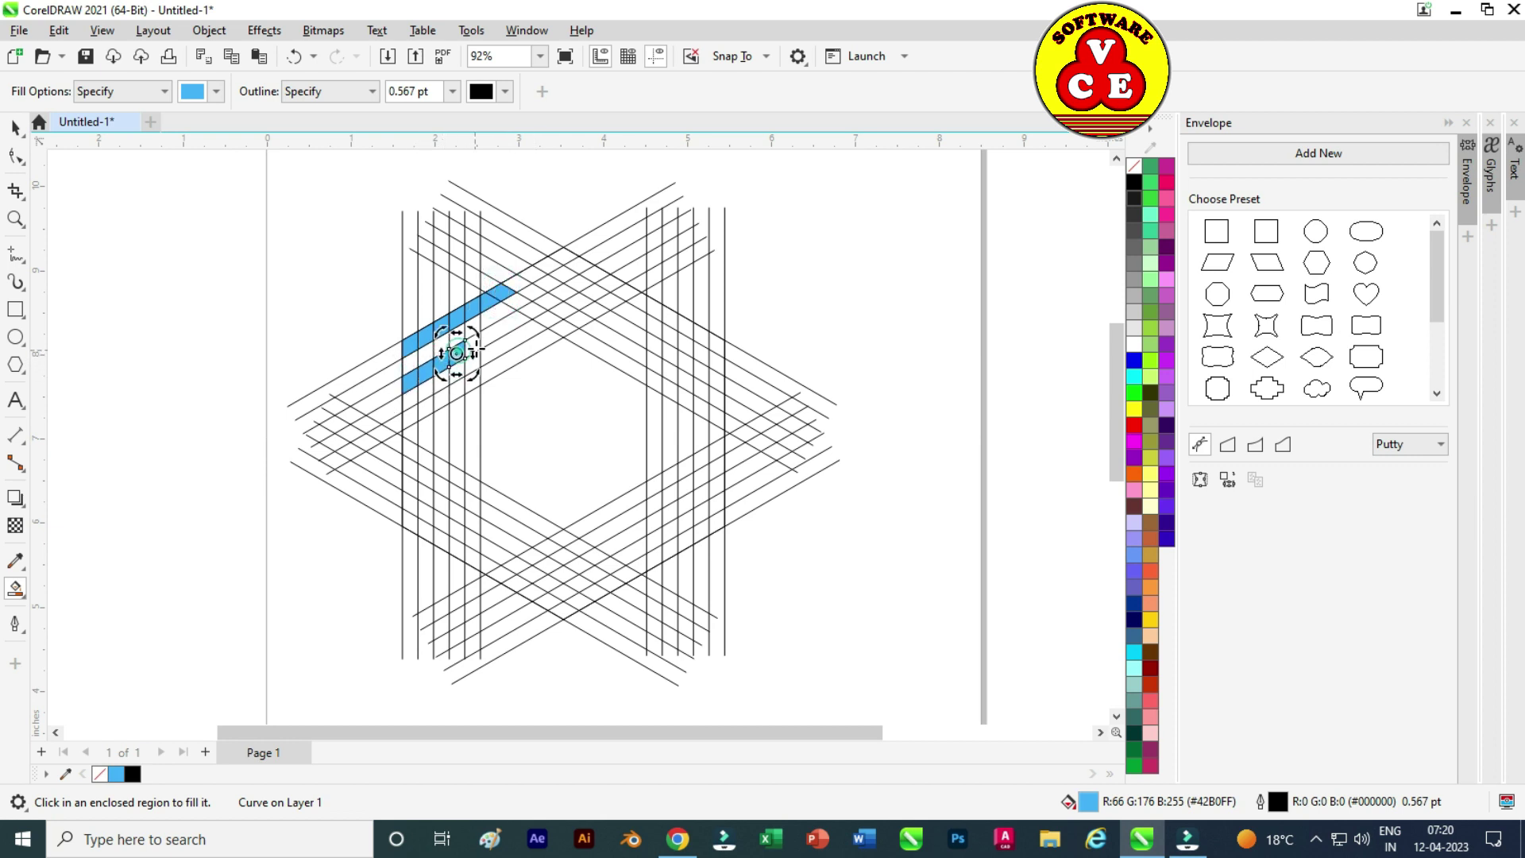
pyautogui.click(458, 349)
pyautogui.click(474, 340)
pyautogui.click(490, 330)
pyautogui.click(506, 321)
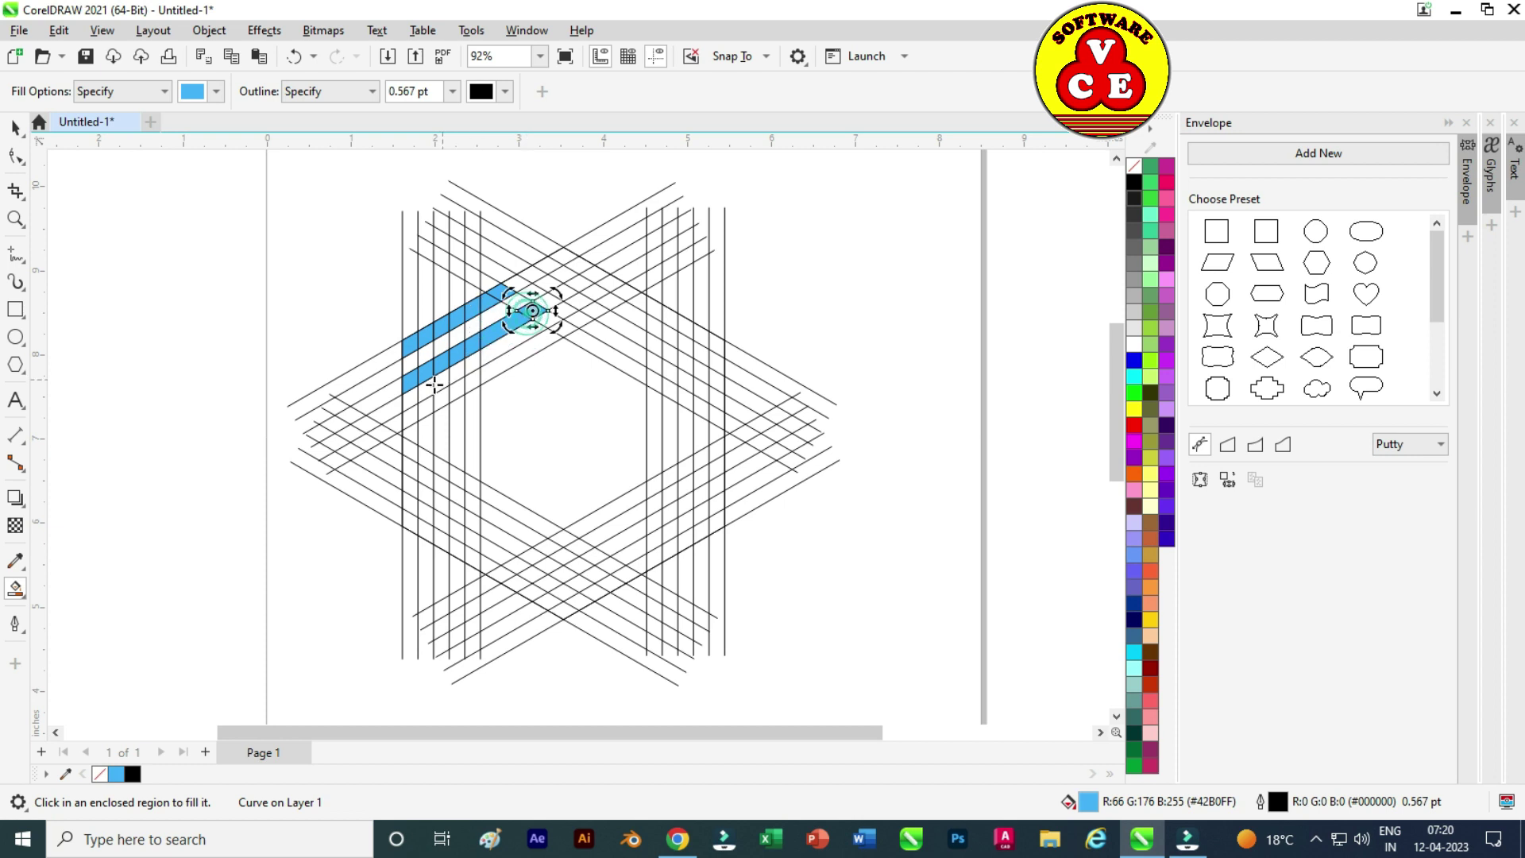
# Smart-fill the innermost diagonal band on the upper-left side with the same light blue.
pyautogui.click(426, 408)
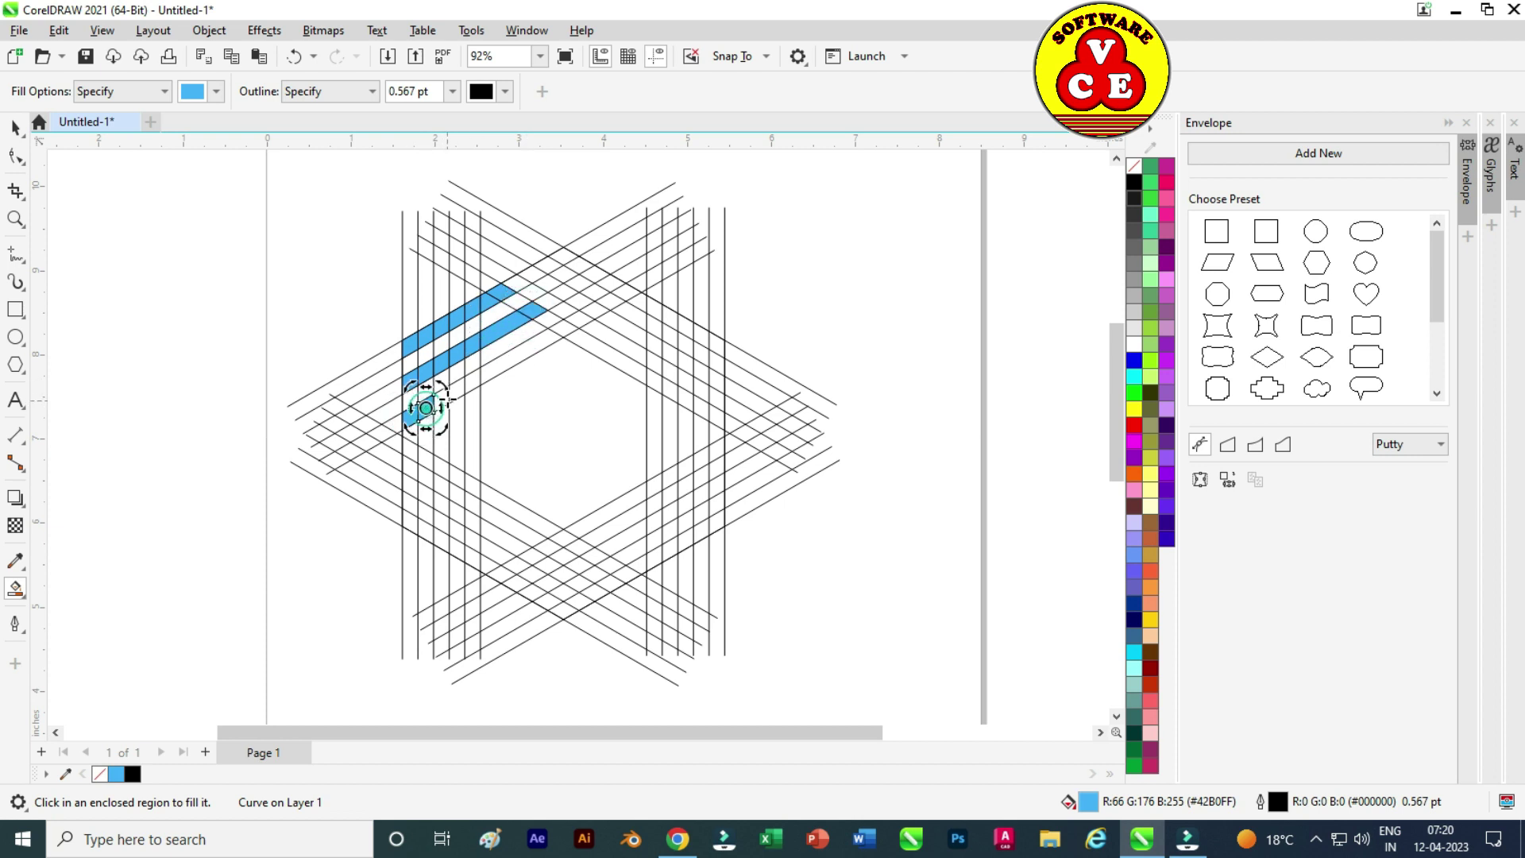
pyautogui.click(442, 397)
pyautogui.click(459, 386)
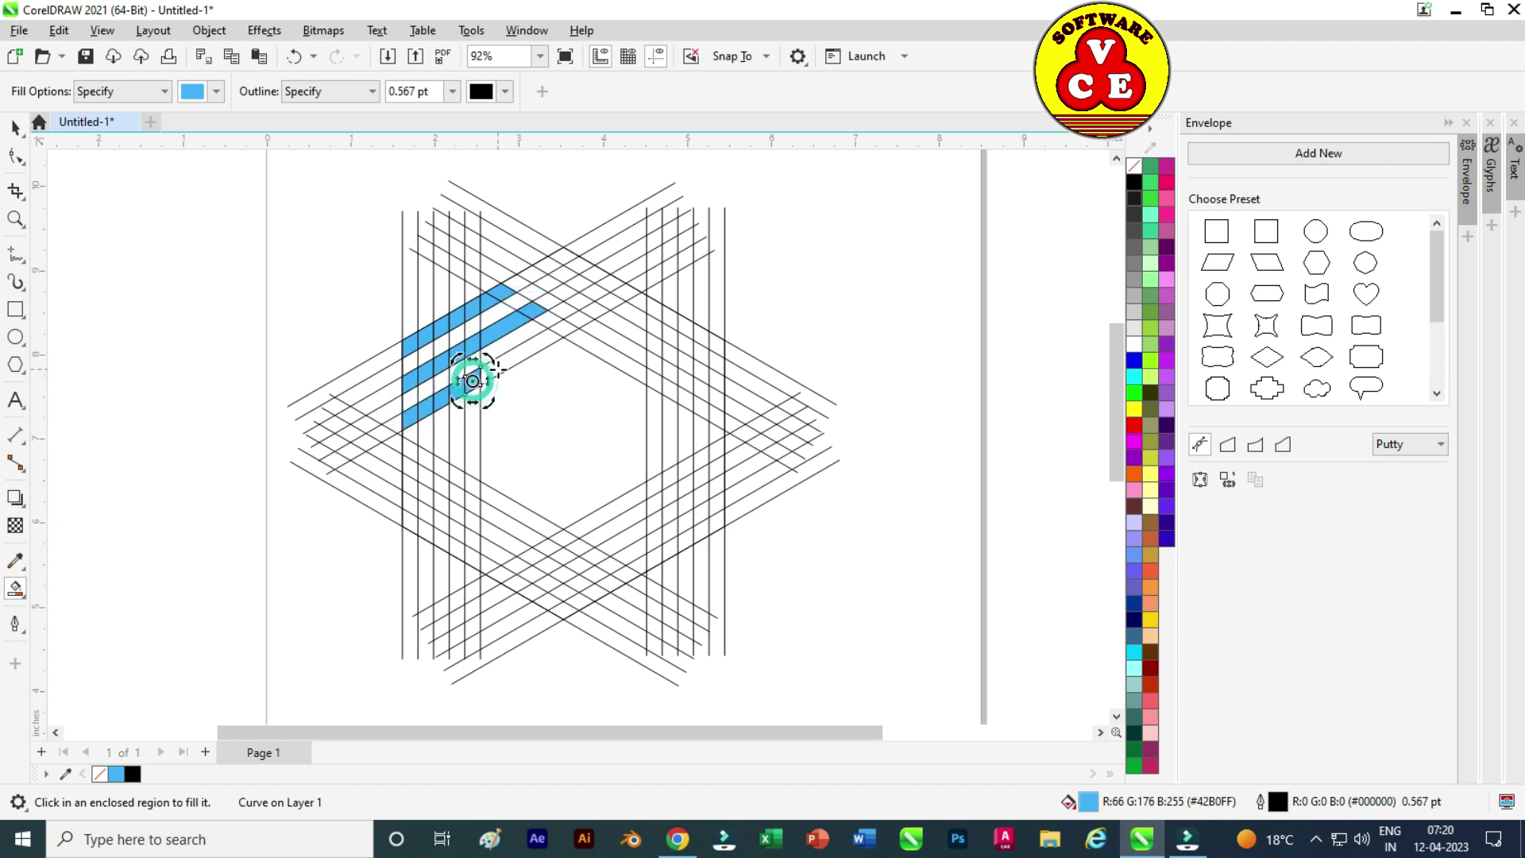
pyautogui.click(486, 370)
pyautogui.click(524, 349)
pyautogui.click(563, 329)
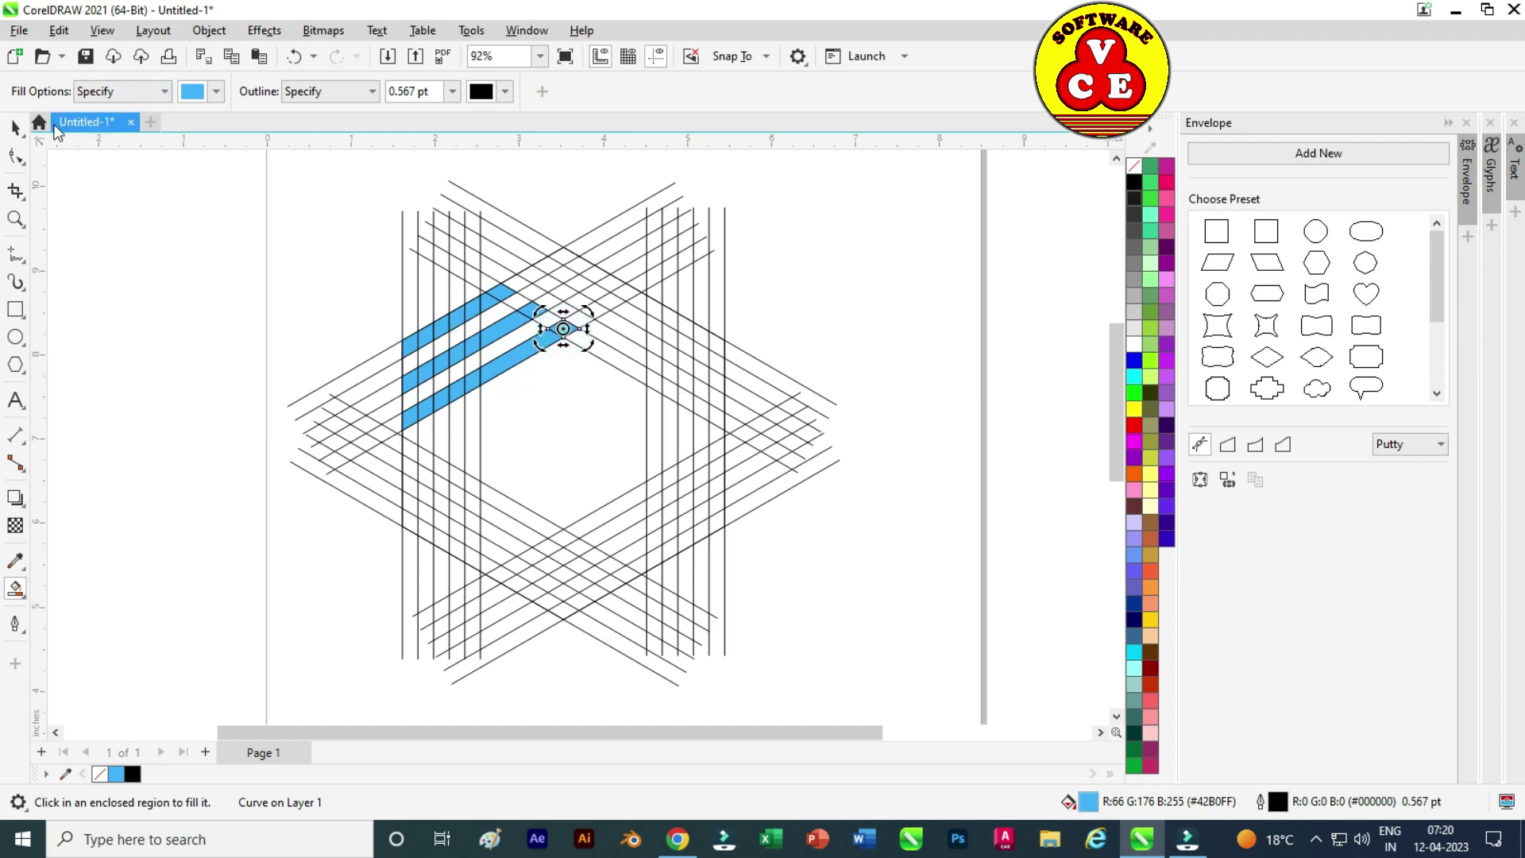
# Delete the three outermost vertical construction lines left of the hexagon's center and the line group descending along its upper-right side.
pyautogui.click(15, 128)
pyautogui.click(273, 283)
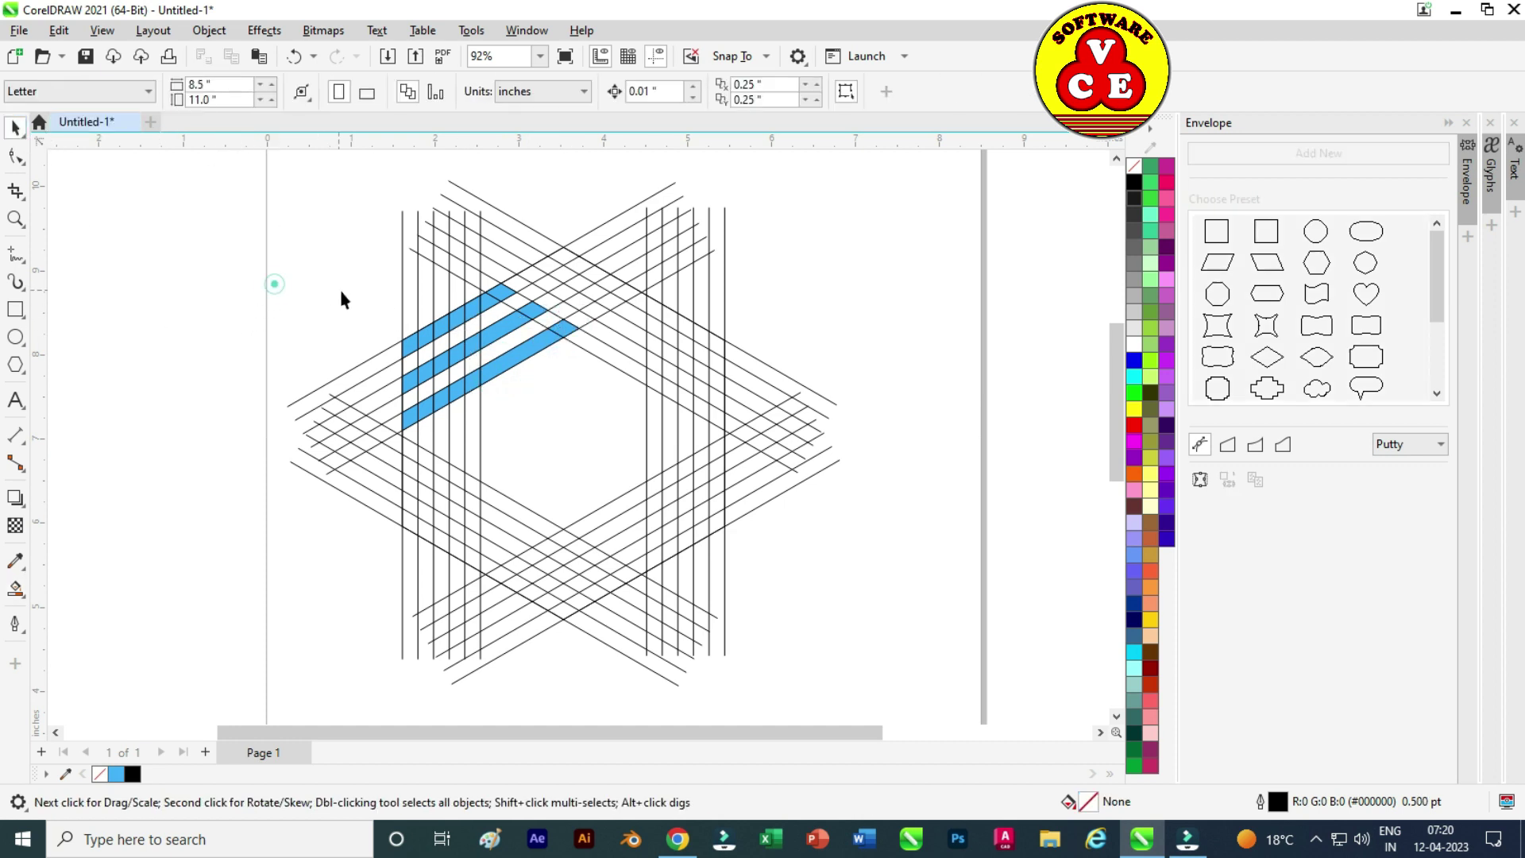
pyautogui.click(403, 294)
pyautogui.press('Delete')
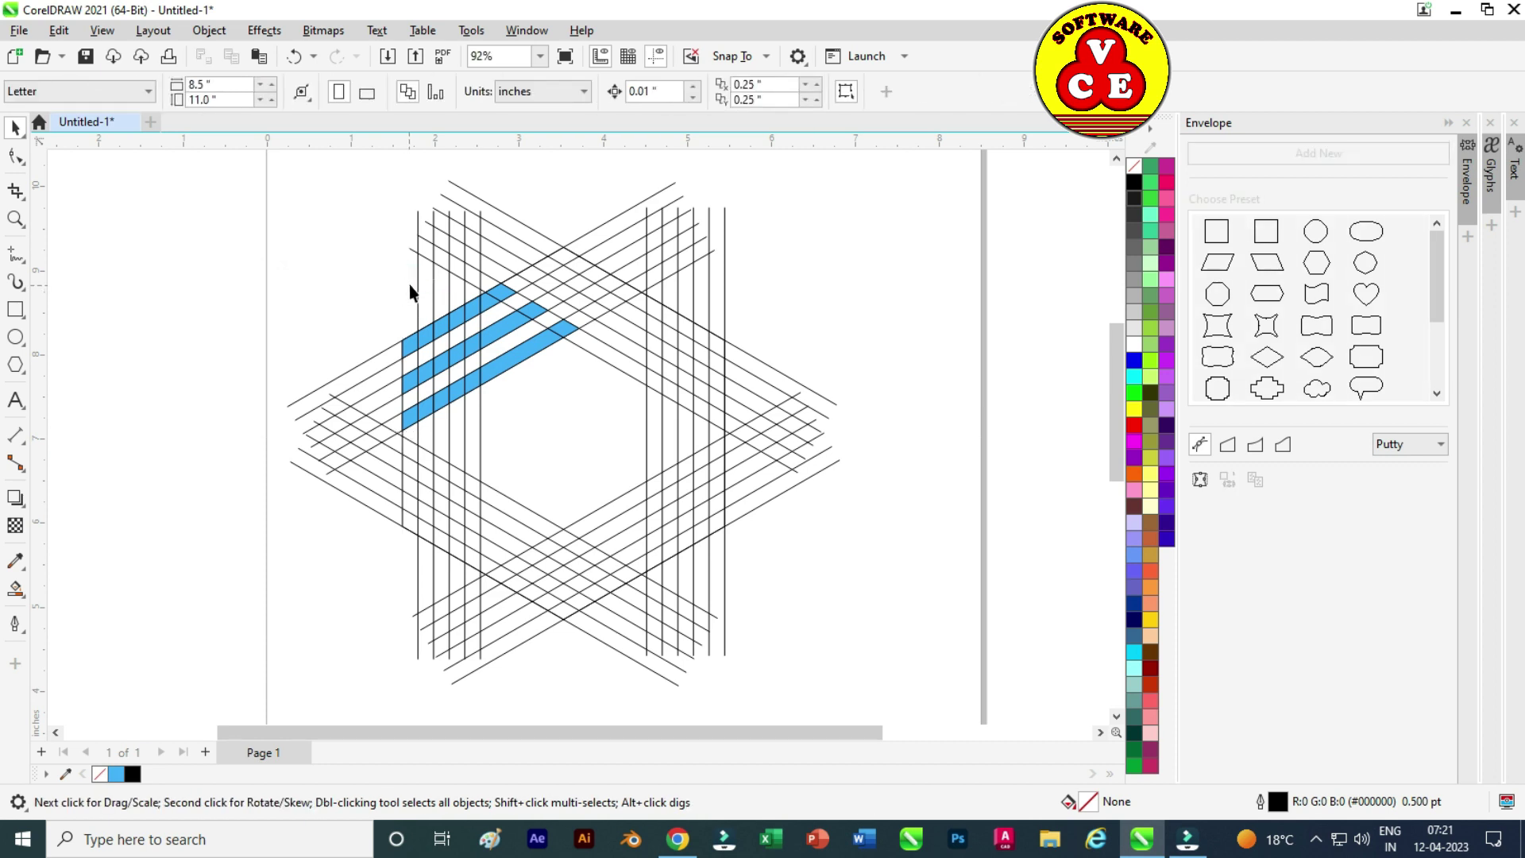
pyautogui.click(418, 272)
pyautogui.press('Delete')
pyautogui.click(429, 259)
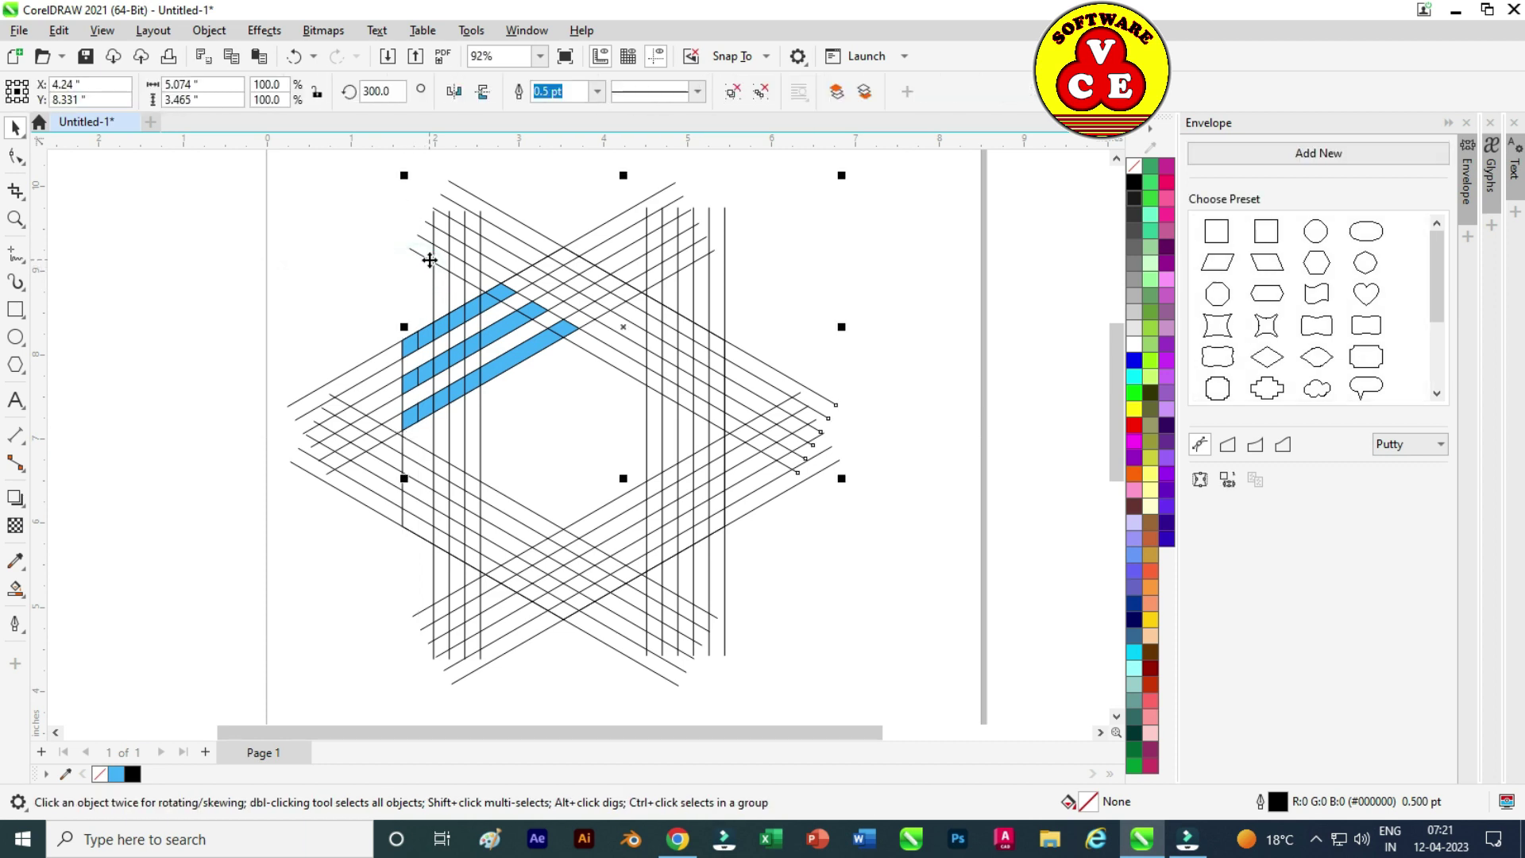
pyautogui.press('Delete')
pyautogui.click(433, 265)
pyautogui.press('Delete')
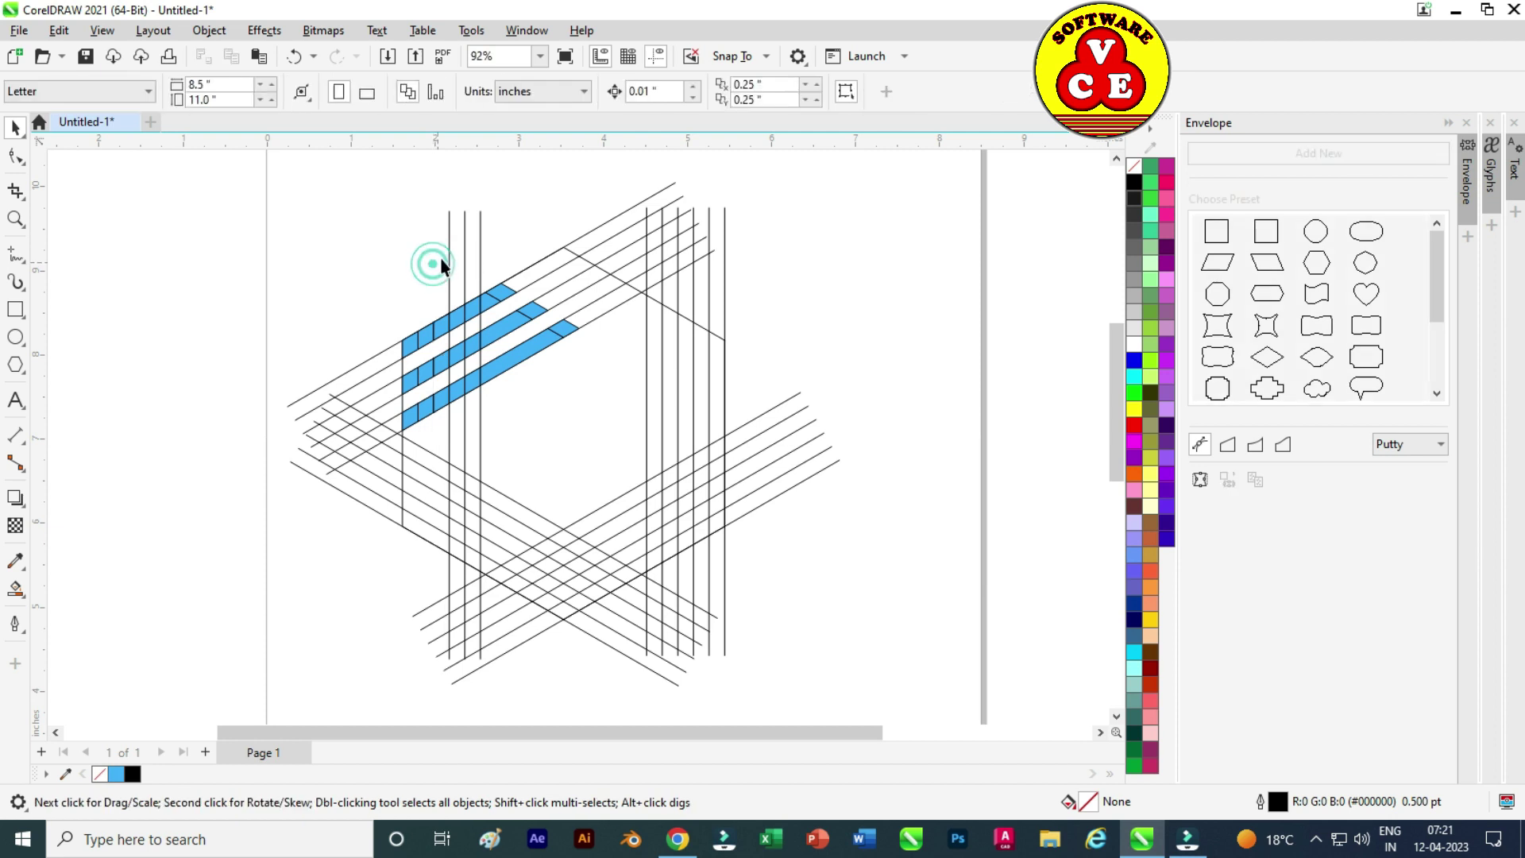
# Delete the remaining three vertical construction lines on the hexagon's left side.
pyautogui.click(450, 258)
pyautogui.press('Delete')
pyautogui.click(465, 231)
pyautogui.press('Delete')
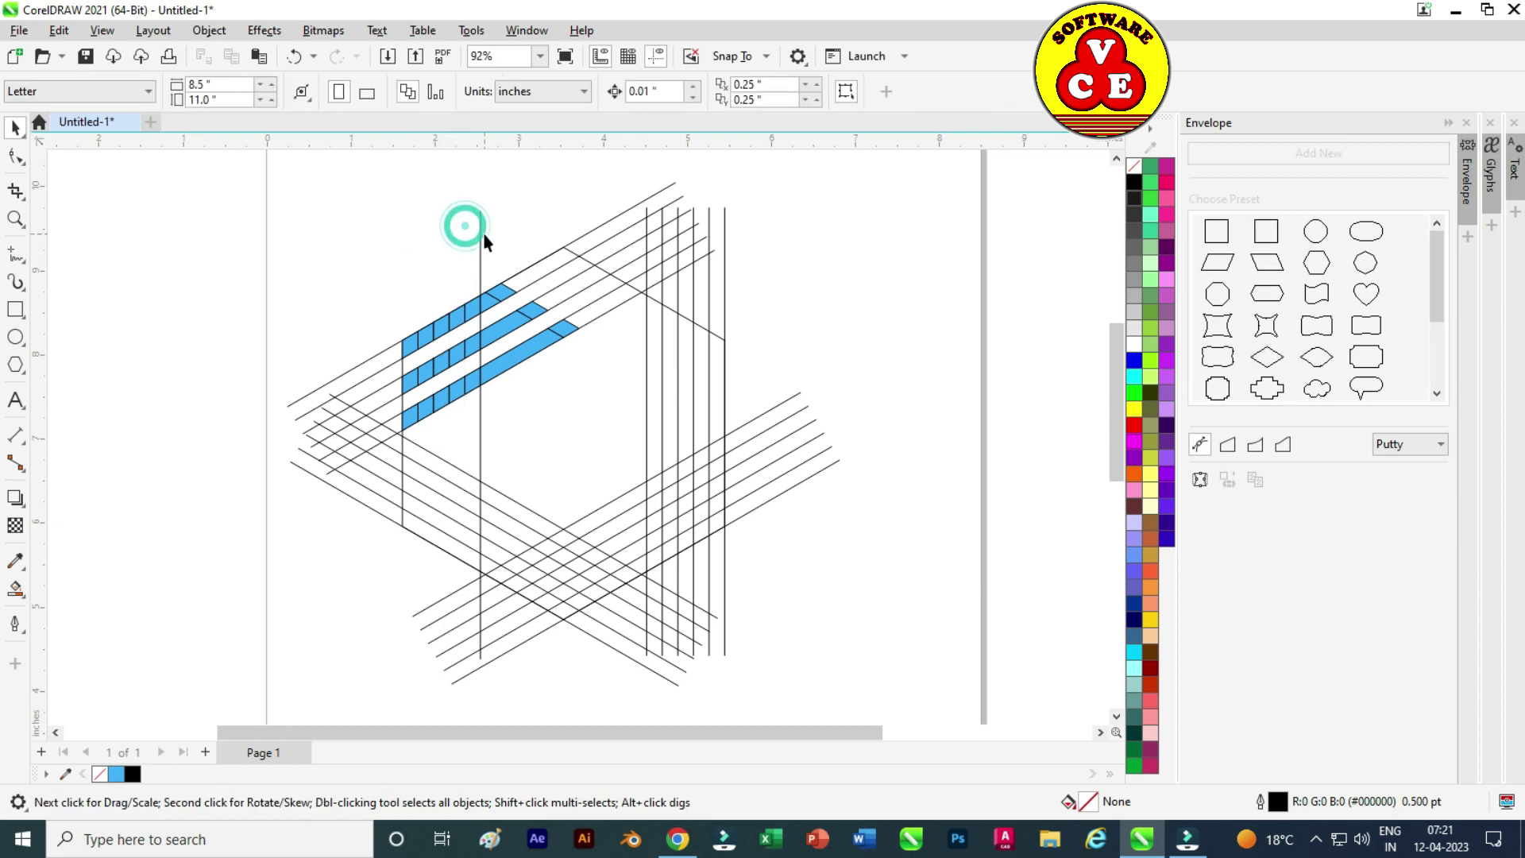
pyautogui.click(481, 233)
pyautogui.press('Delete')
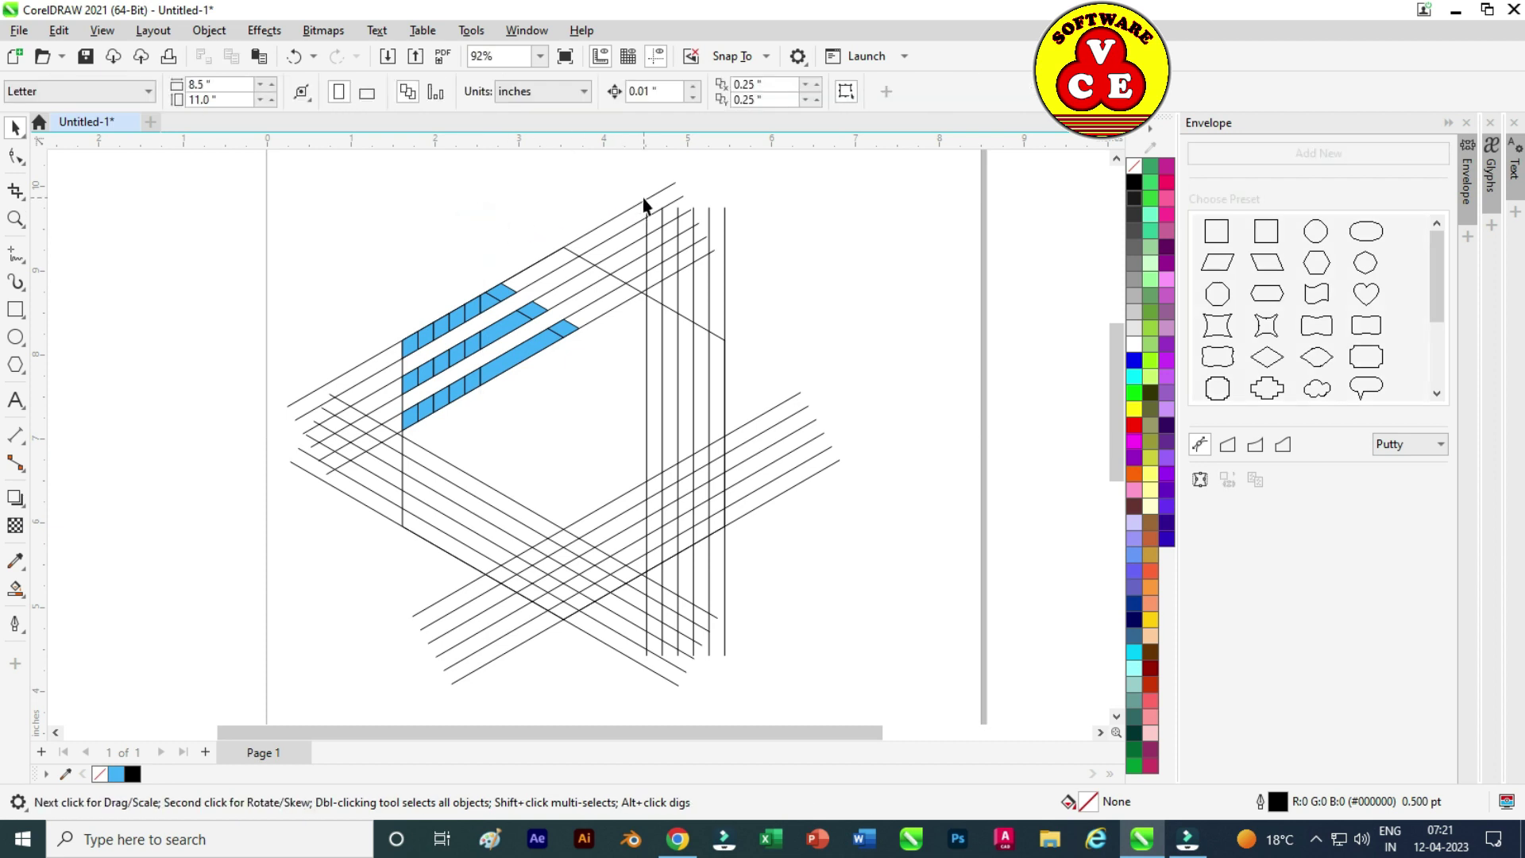
# Delete the four remaining line groups along the hexagon's upper-left, right, lower-right and lower-left sides, keeping the hexagon outline.
pyautogui.click(644, 198)
pyautogui.press('Delete')
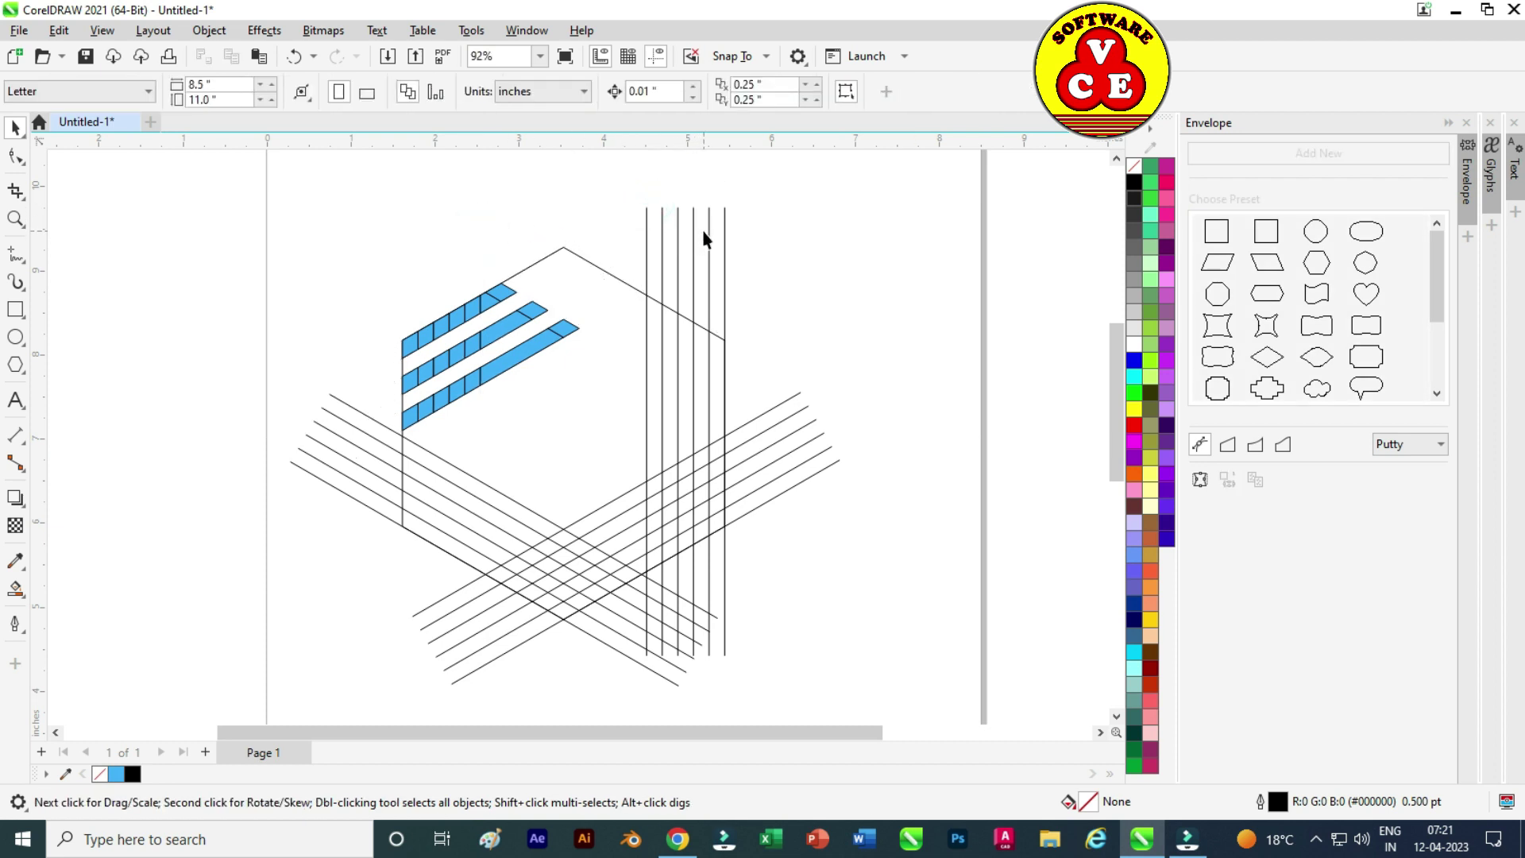
pyautogui.click(709, 236)
pyautogui.press('Delete')
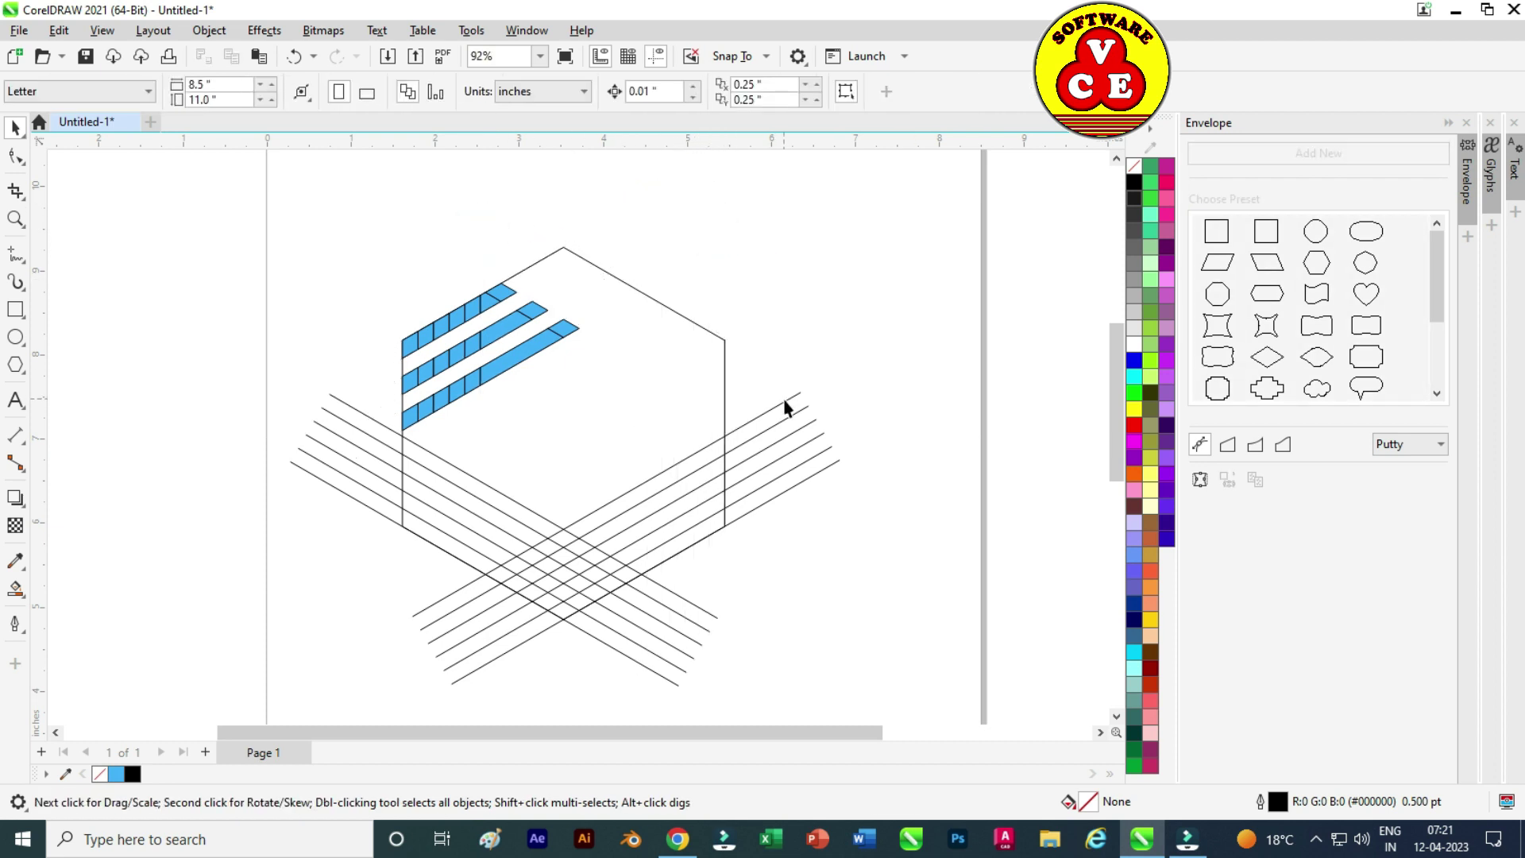
pyautogui.click(785, 401)
pyautogui.press('Delete')
pyautogui.click(676, 593)
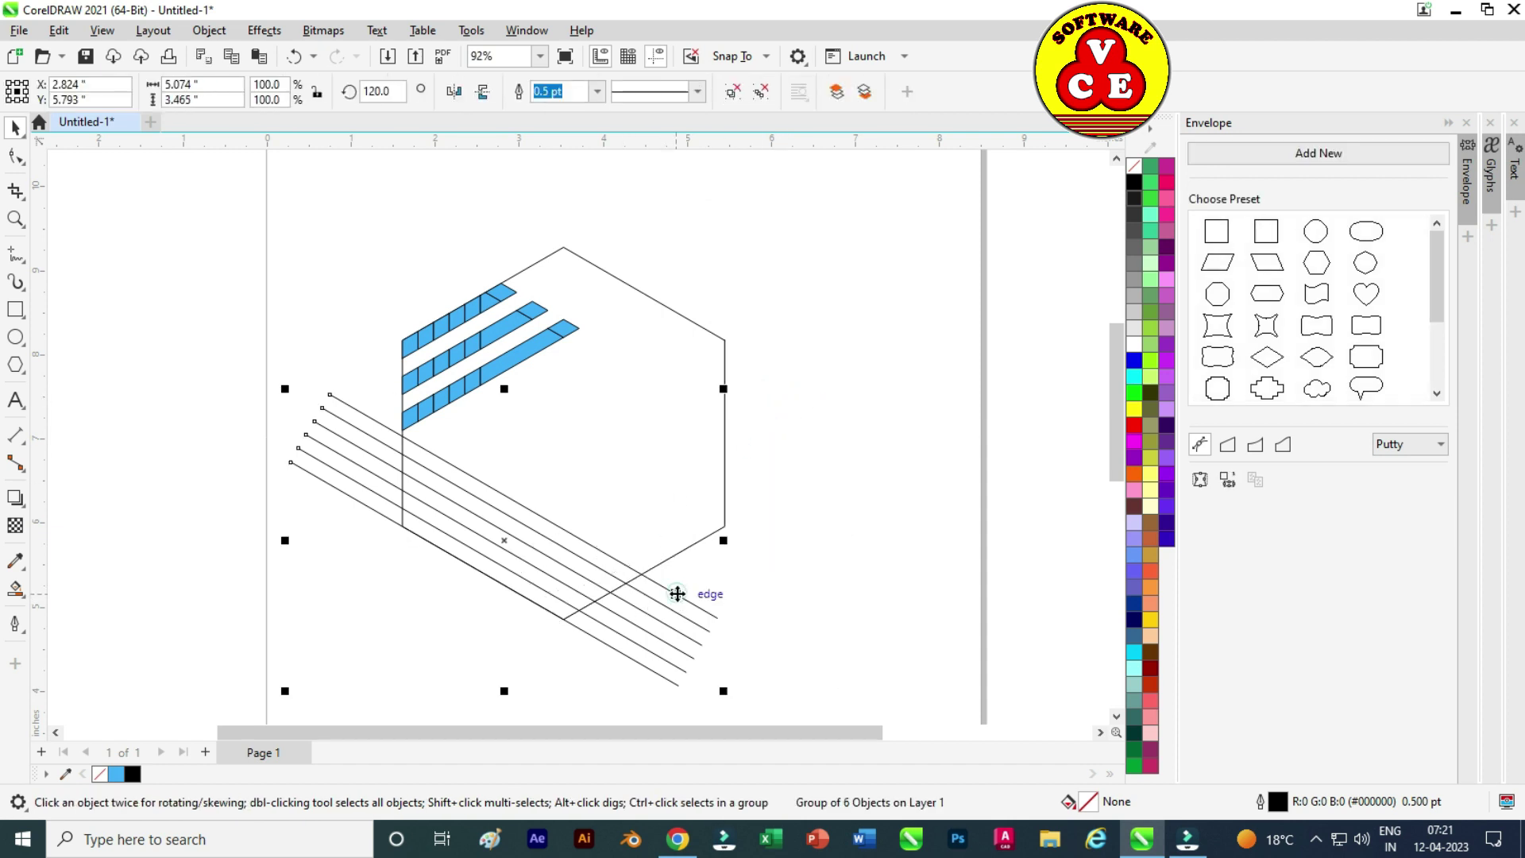
pyautogui.press('Delete')
# Weld the seven light blue cells of the innermost diagonal stripe into one shape.
pyautogui.scroll(3, 469, 357)
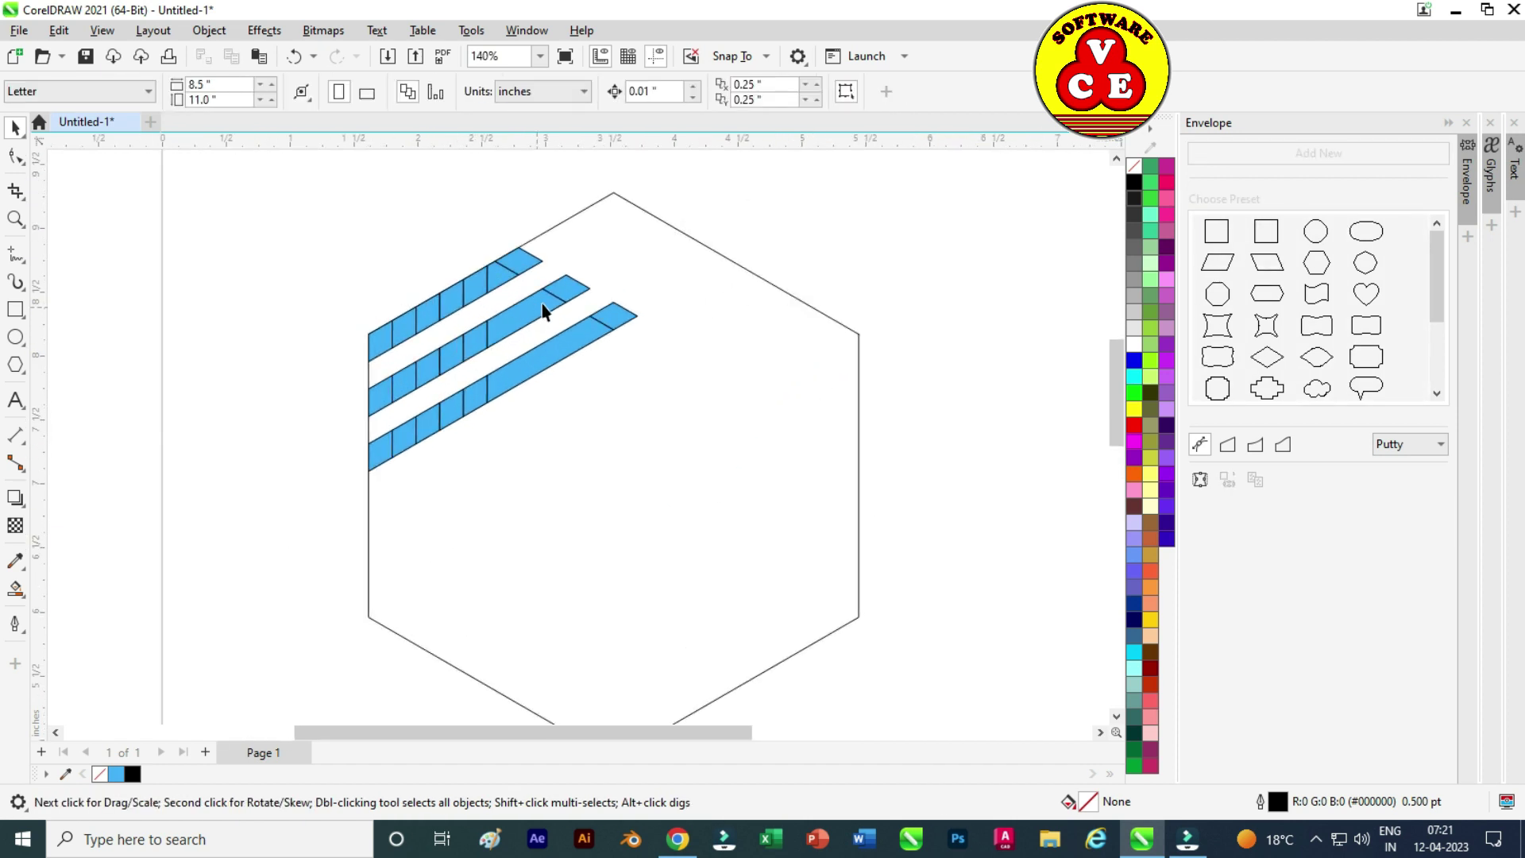
pyautogui.click(618, 322)
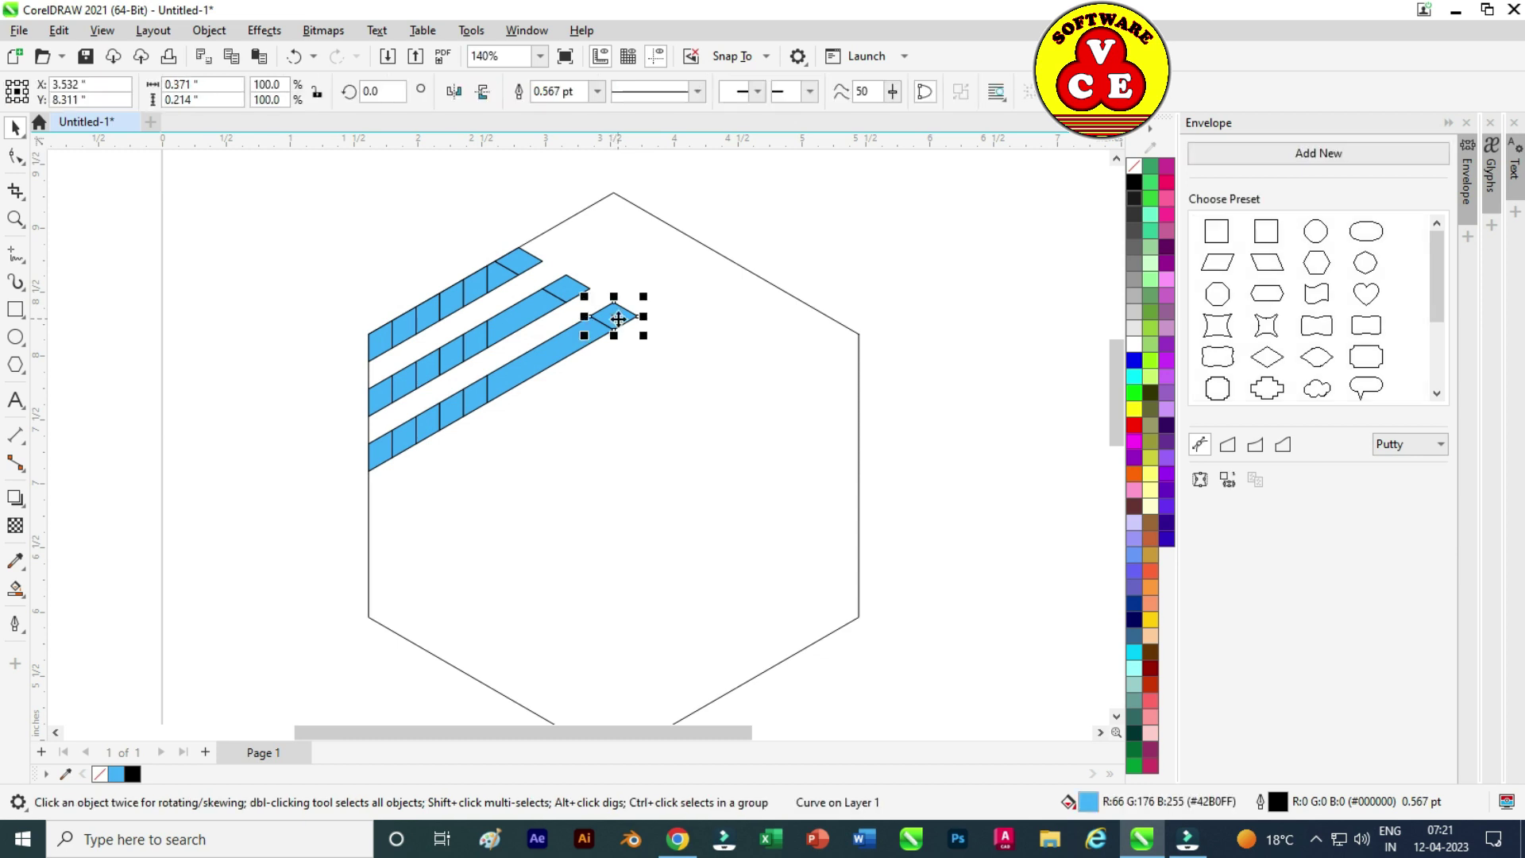
pyautogui.keyDown('shift'); pyautogui.click(557, 352); pyautogui.keyUp('shift')
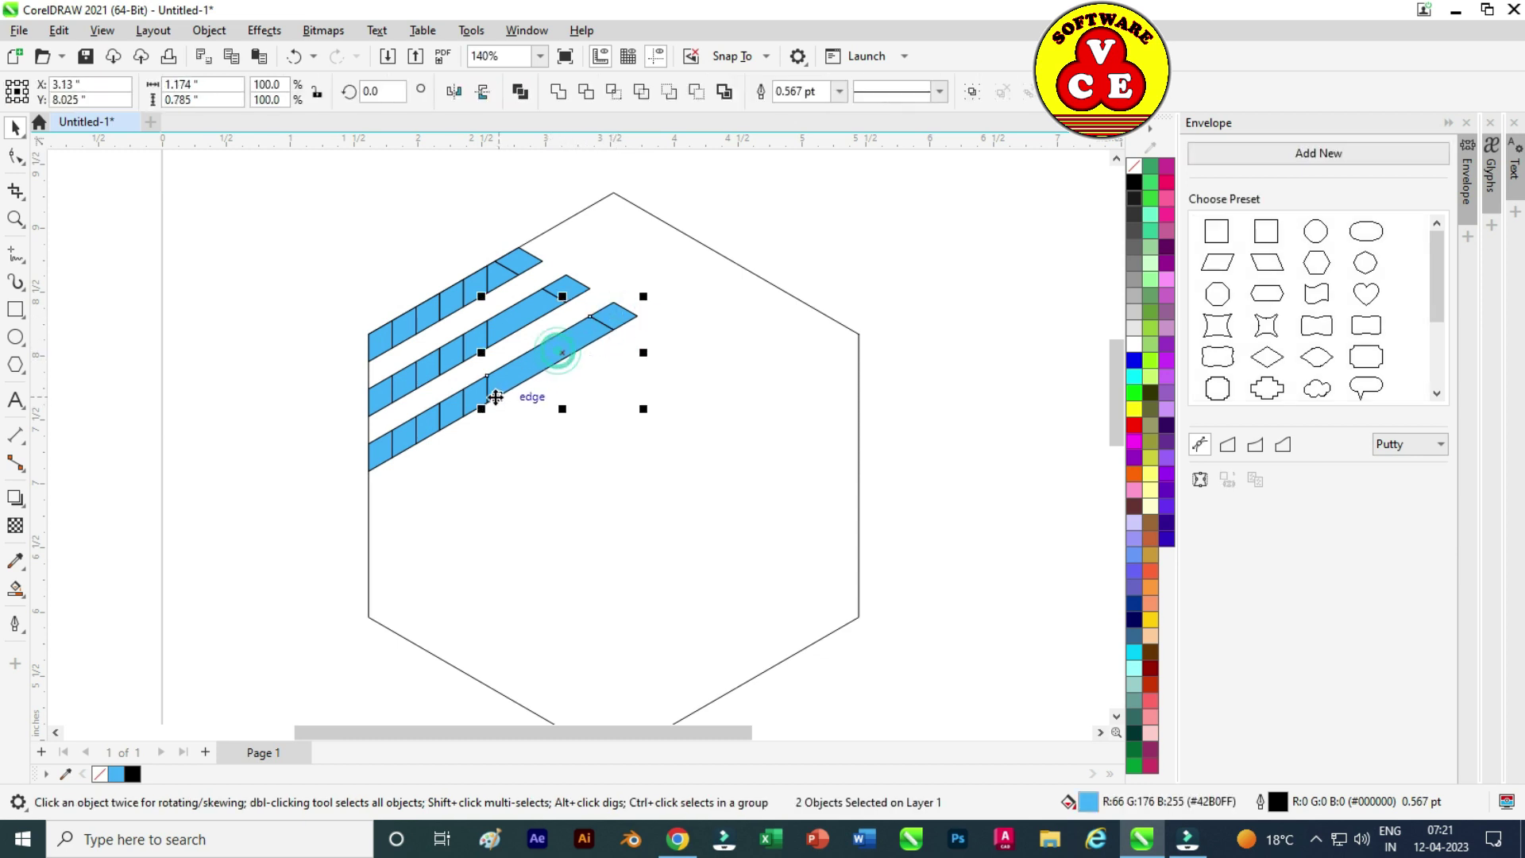
pyautogui.keyDown('shift'); pyautogui.click(471, 410); pyautogui.keyUp('shift')
pyautogui.keyDown('shift'); pyautogui.click(445, 423); pyautogui.keyUp('shift')
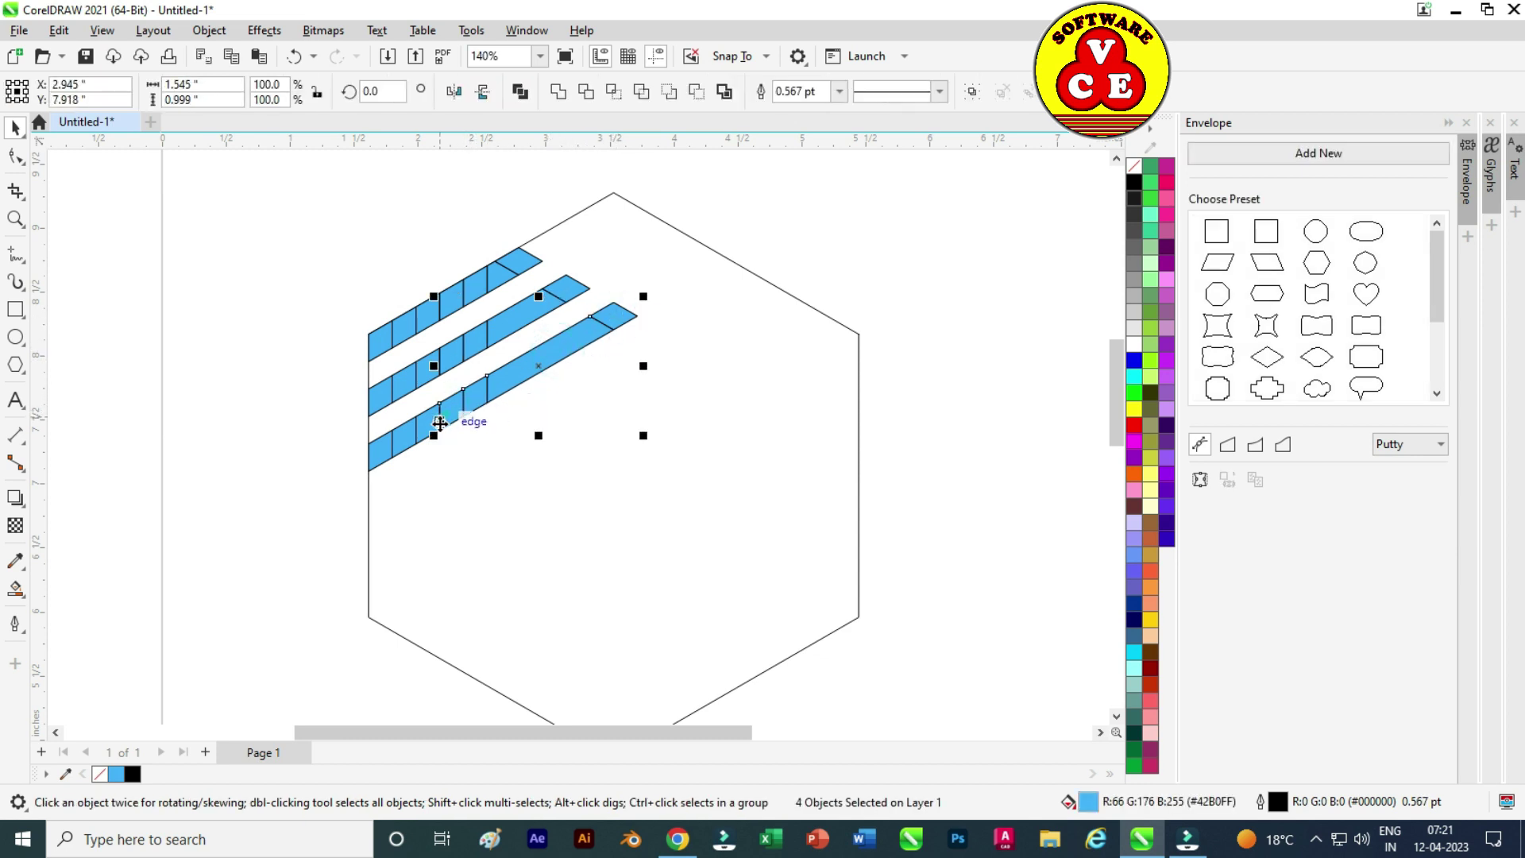
pyautogui.keyDown('shift'); pyautogui.click(422, 437); pyautogui.keyUp('shift')
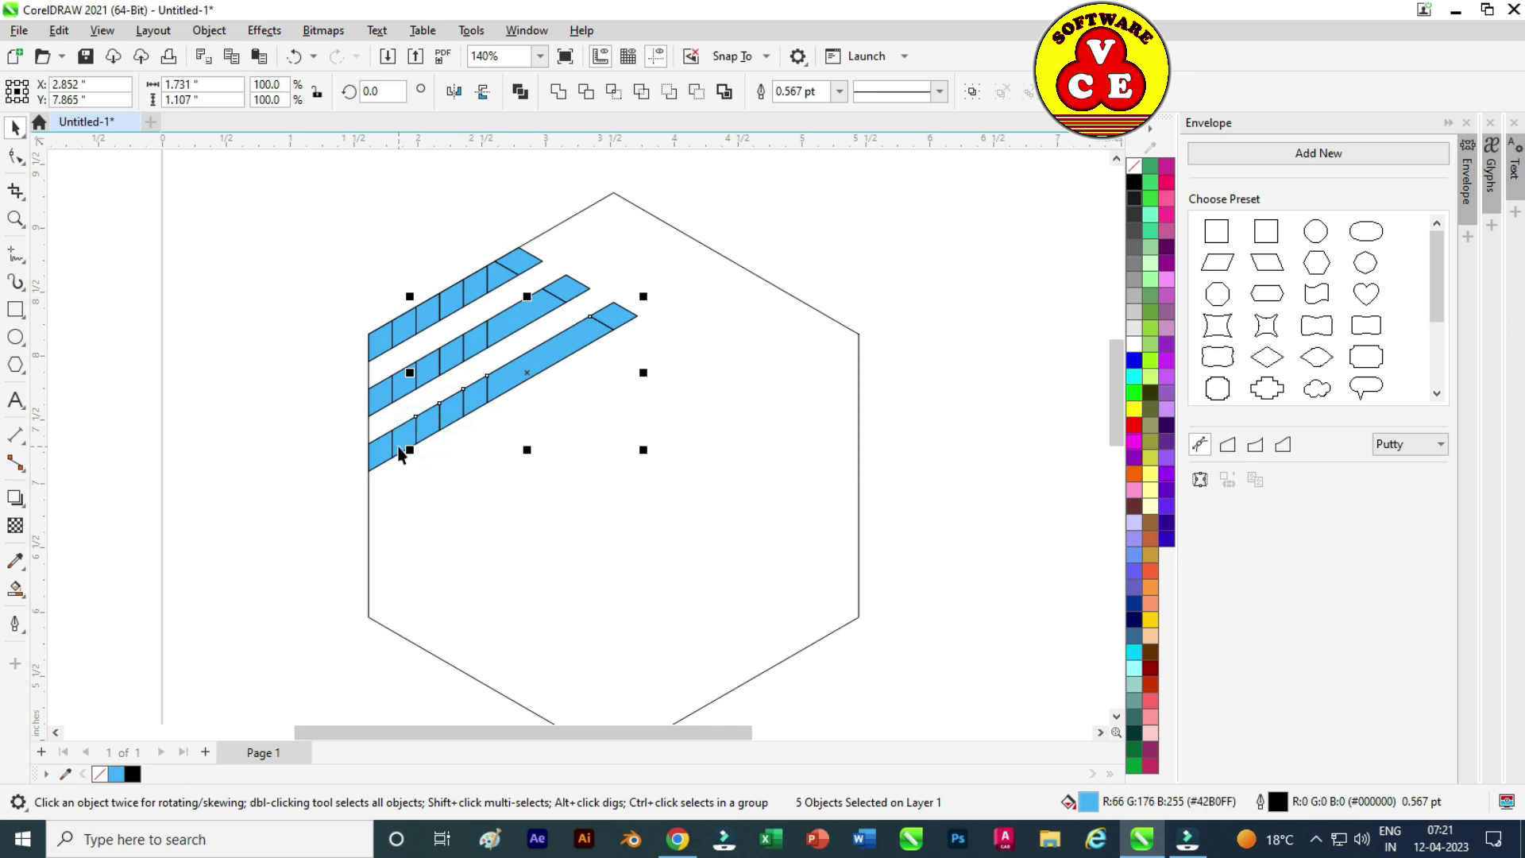
pyautogui.keyDown('shift'); pyautogui.click(399, 450); pyautogui.keyUp('shift')
pyautogui.keyDown('shift'); pyautogui.click(382, 459); pyautogui.keyUp('shift')
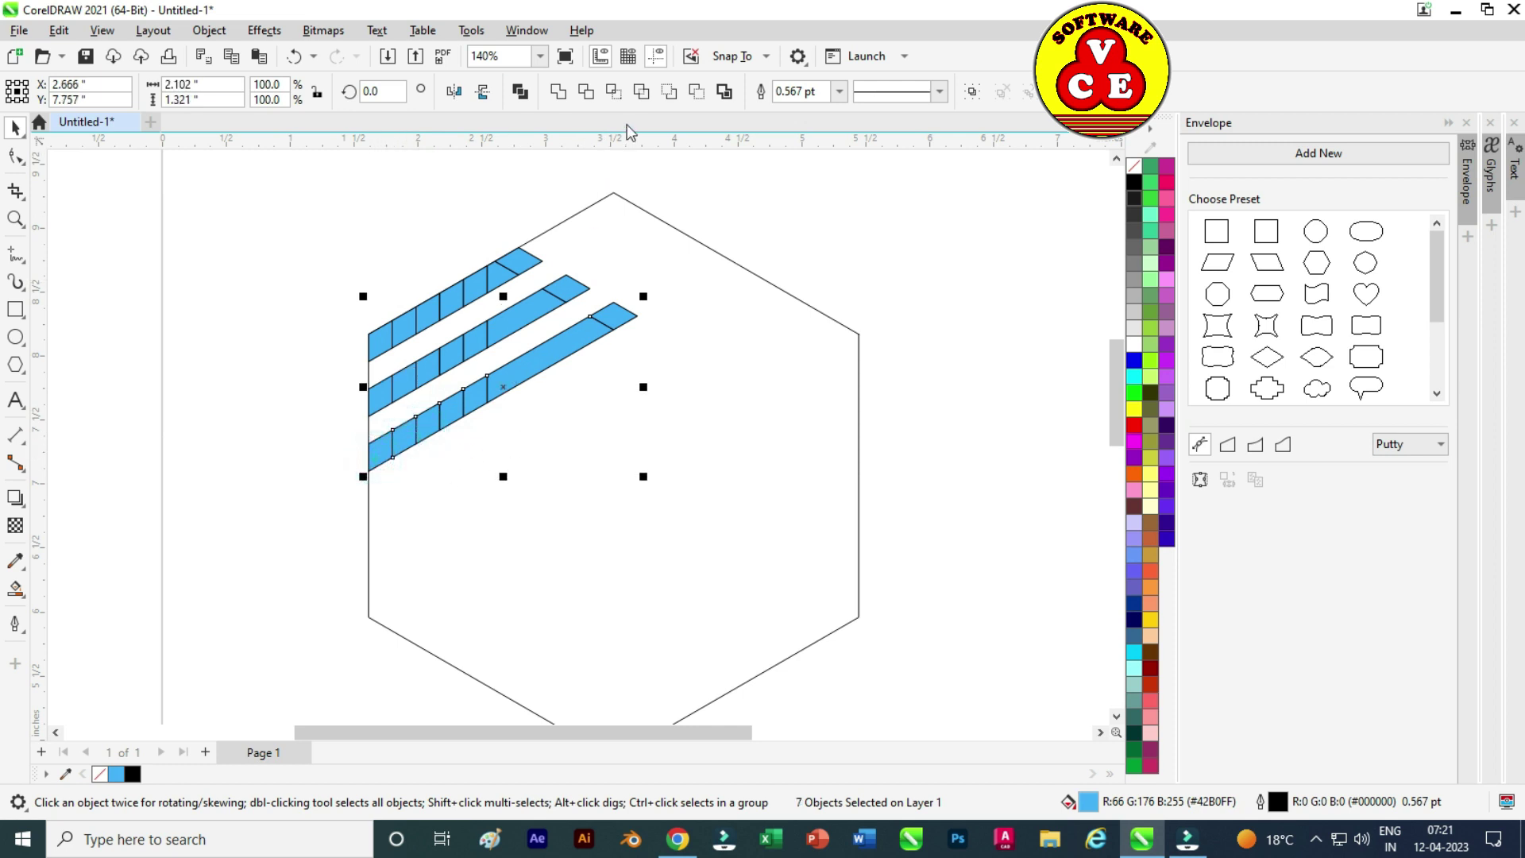
pyautogui.click(557, 91)
pyautogui.click(735, 200)
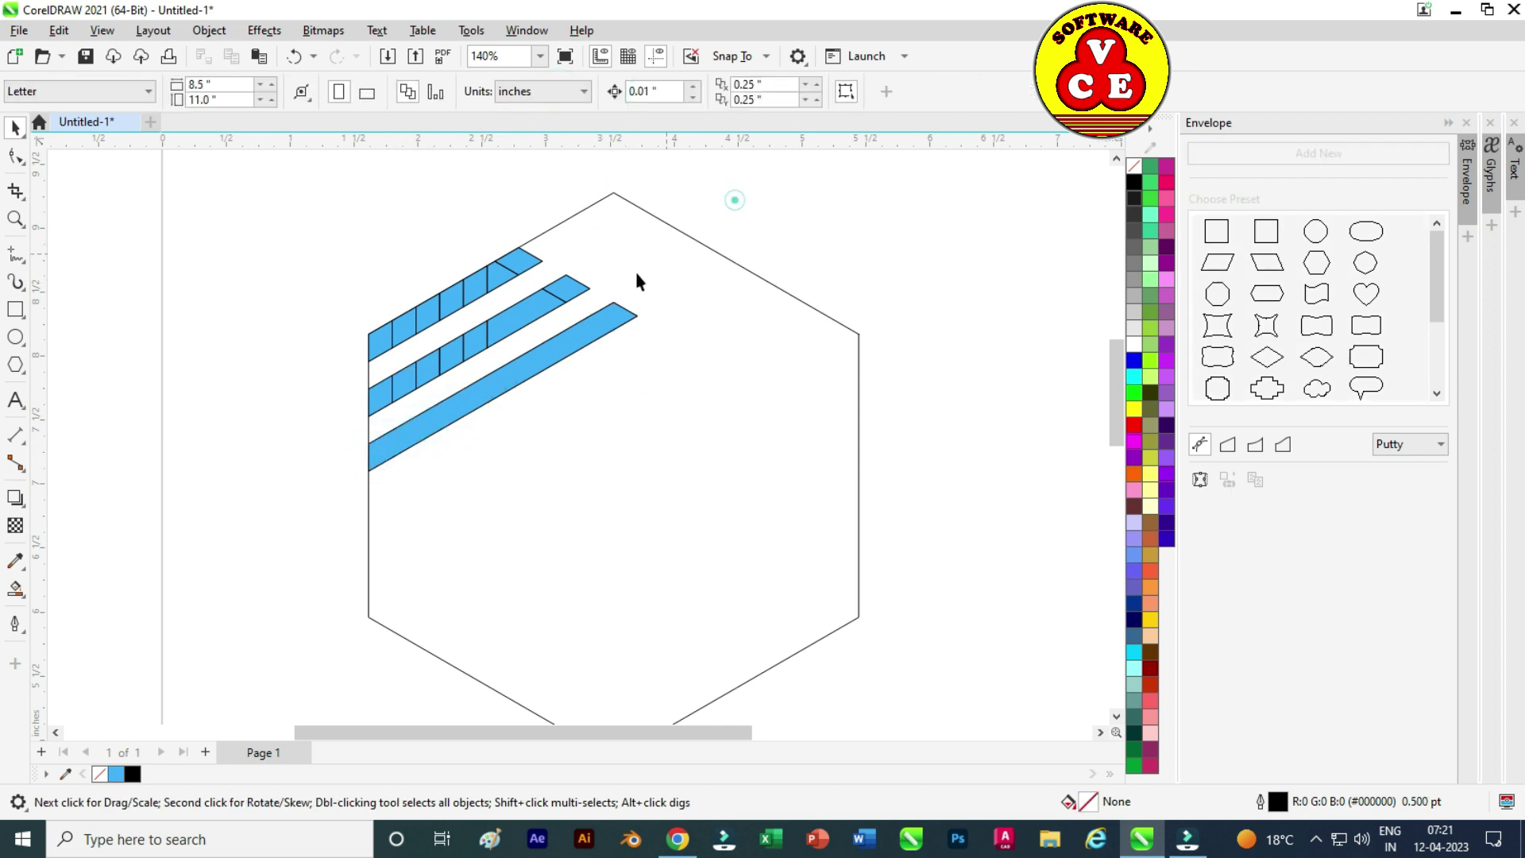
# Weld all the light blue cells of the middle diagonal stripe into a single shape.
pyautogui.click(577, 298)
pyautogui.keyDown('shift'); pyautogui.click(516, 317); pyautogui.keyUp('shift')
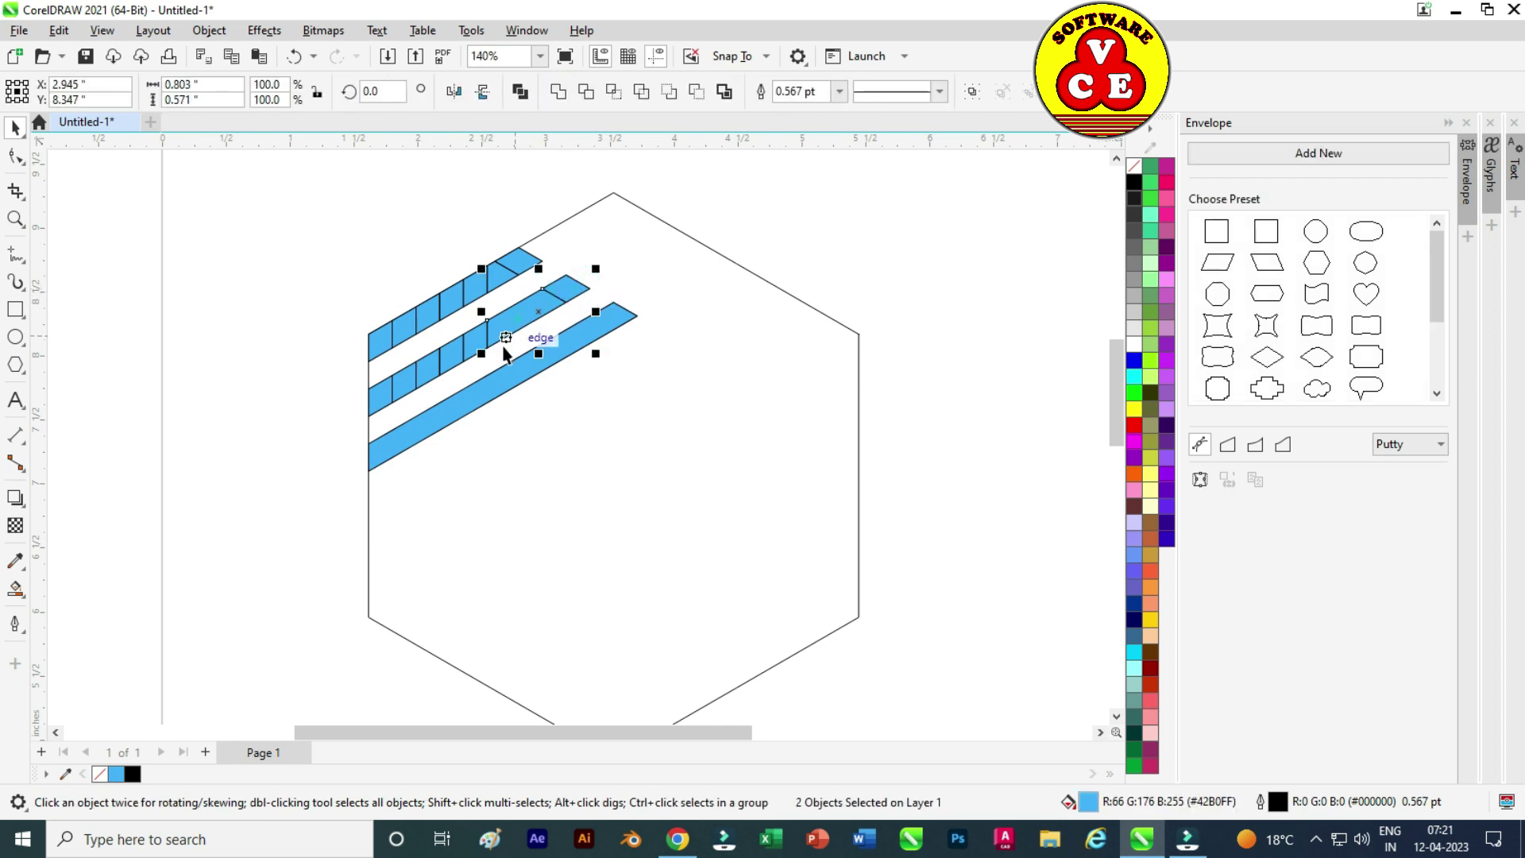
pyautogui.keyDown('shift'); pyautogui.click(468, 350); pyautogui.keyUp('shift')
pyautogui.keyDown('shift'); pyautogui.click(443, 364); pyautogui.keyUp('shift')
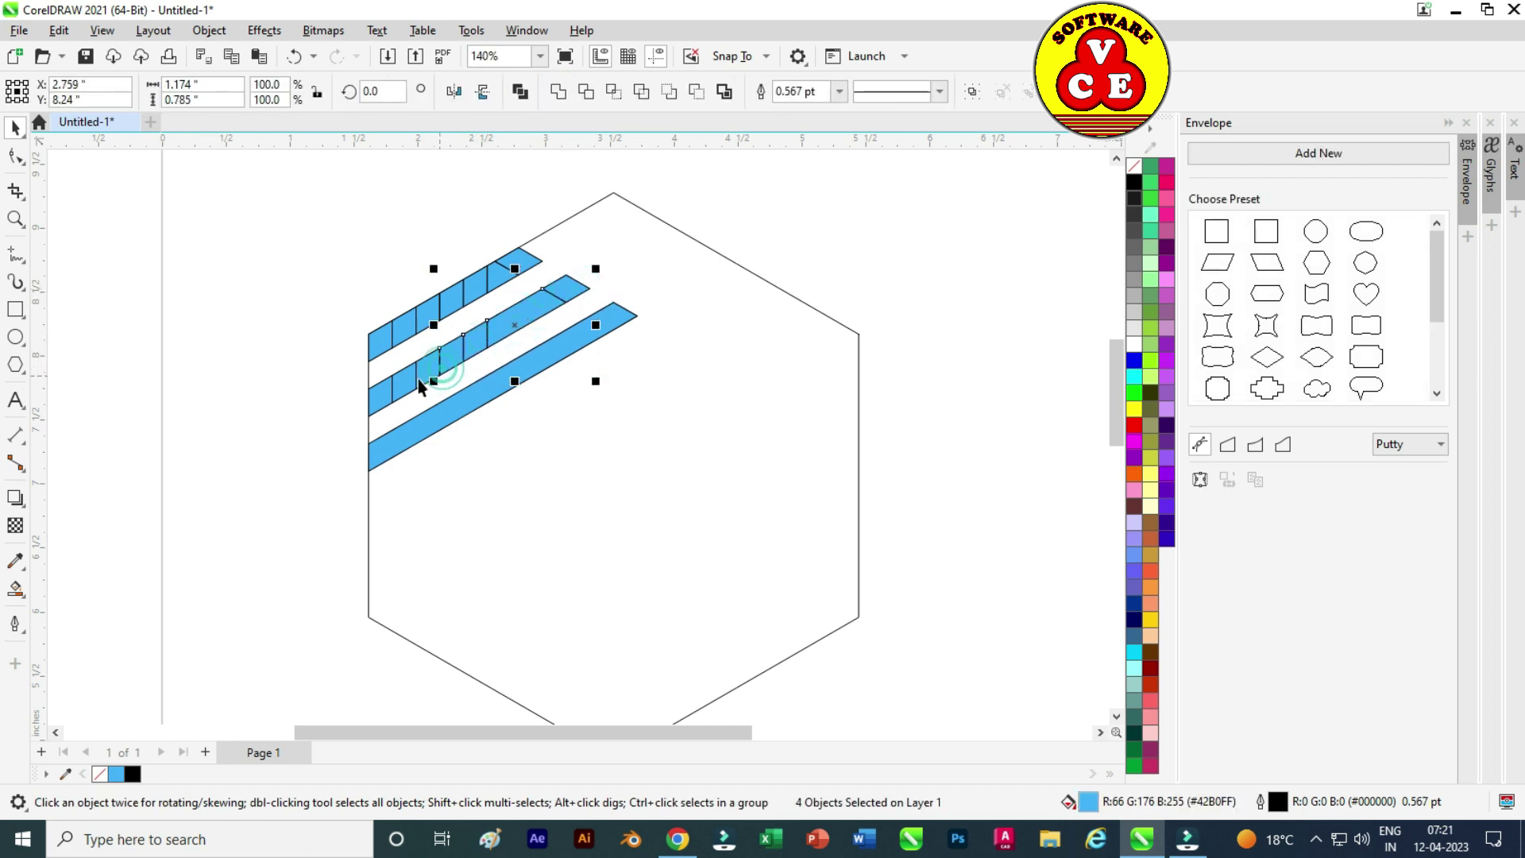
pyautogui.keyDown('shift'); pyautogui.click(421, 384); pyautogui.keyUp('shift')
pyautogui.keyDown('shift'); pyautogui.click(399, 393); pyautogui.keyUp('shift')
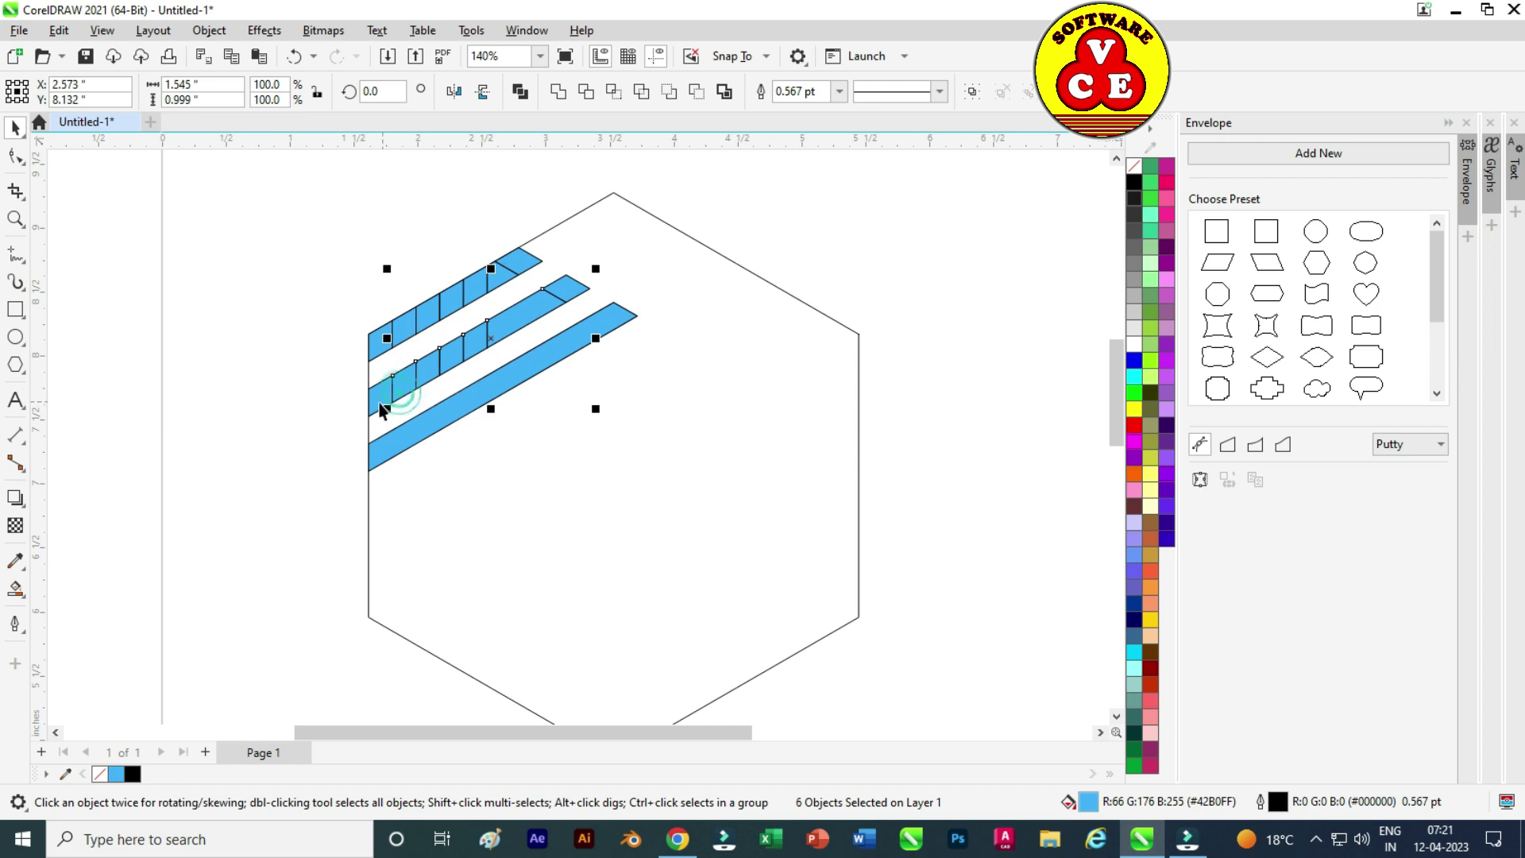
pyautogui.keyDown('shift'); pyautogui.click(380, 399); pyautogui.keyUp('shift')
pyautogui.click(558, 91)
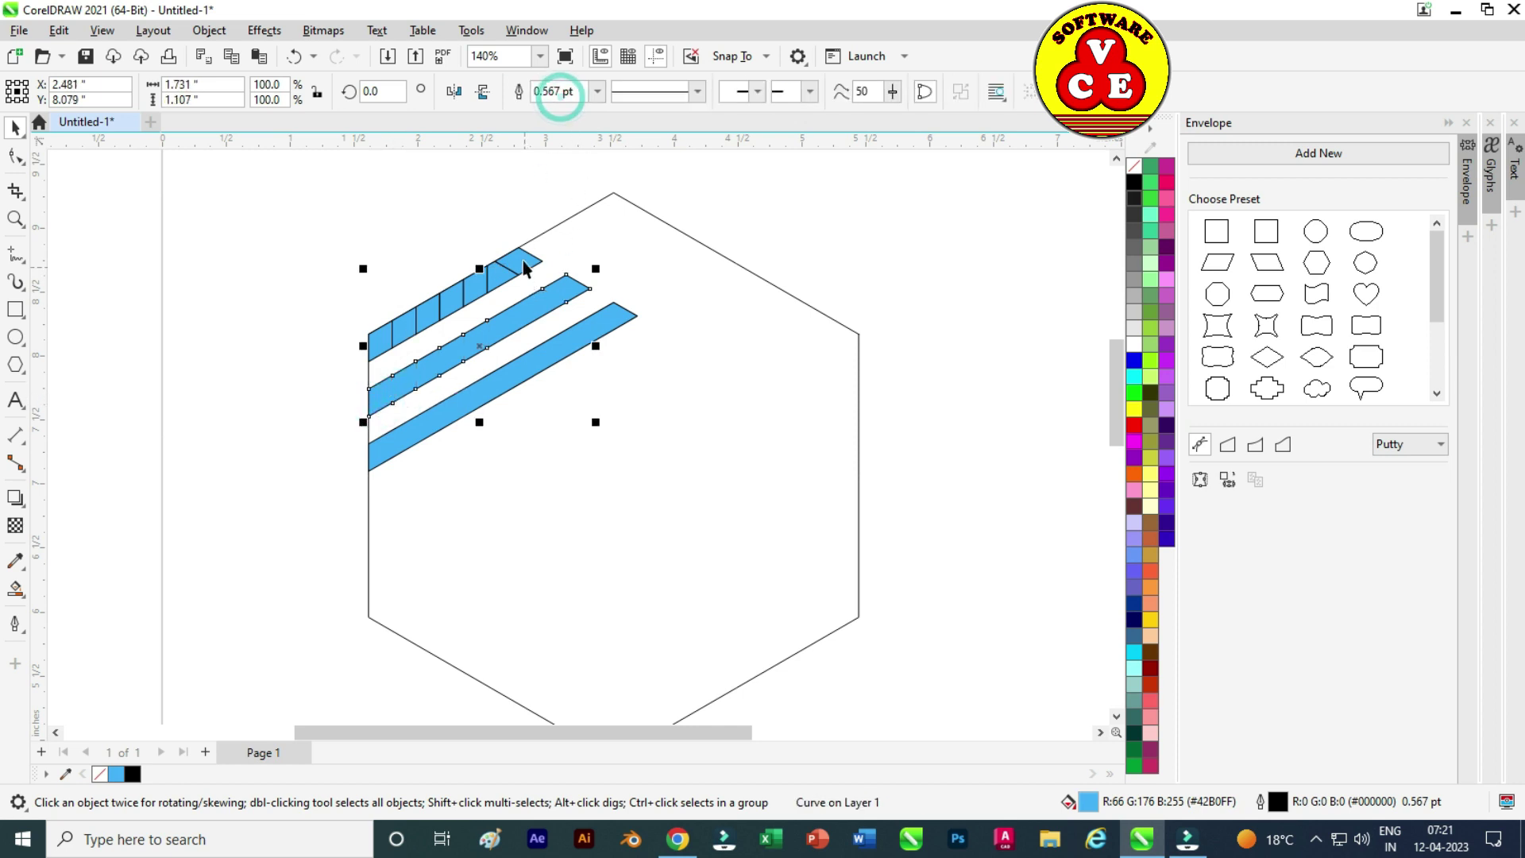
# Weld the seven cells of the outermost diagonal stripe along the hexagon's upper-left edge into one shape.
pyautogui.click(517, 262)
pyautogui.moveTo(299, 233); pyautogui.dragTo(563, 368)
pyautogui.click(558, 91)
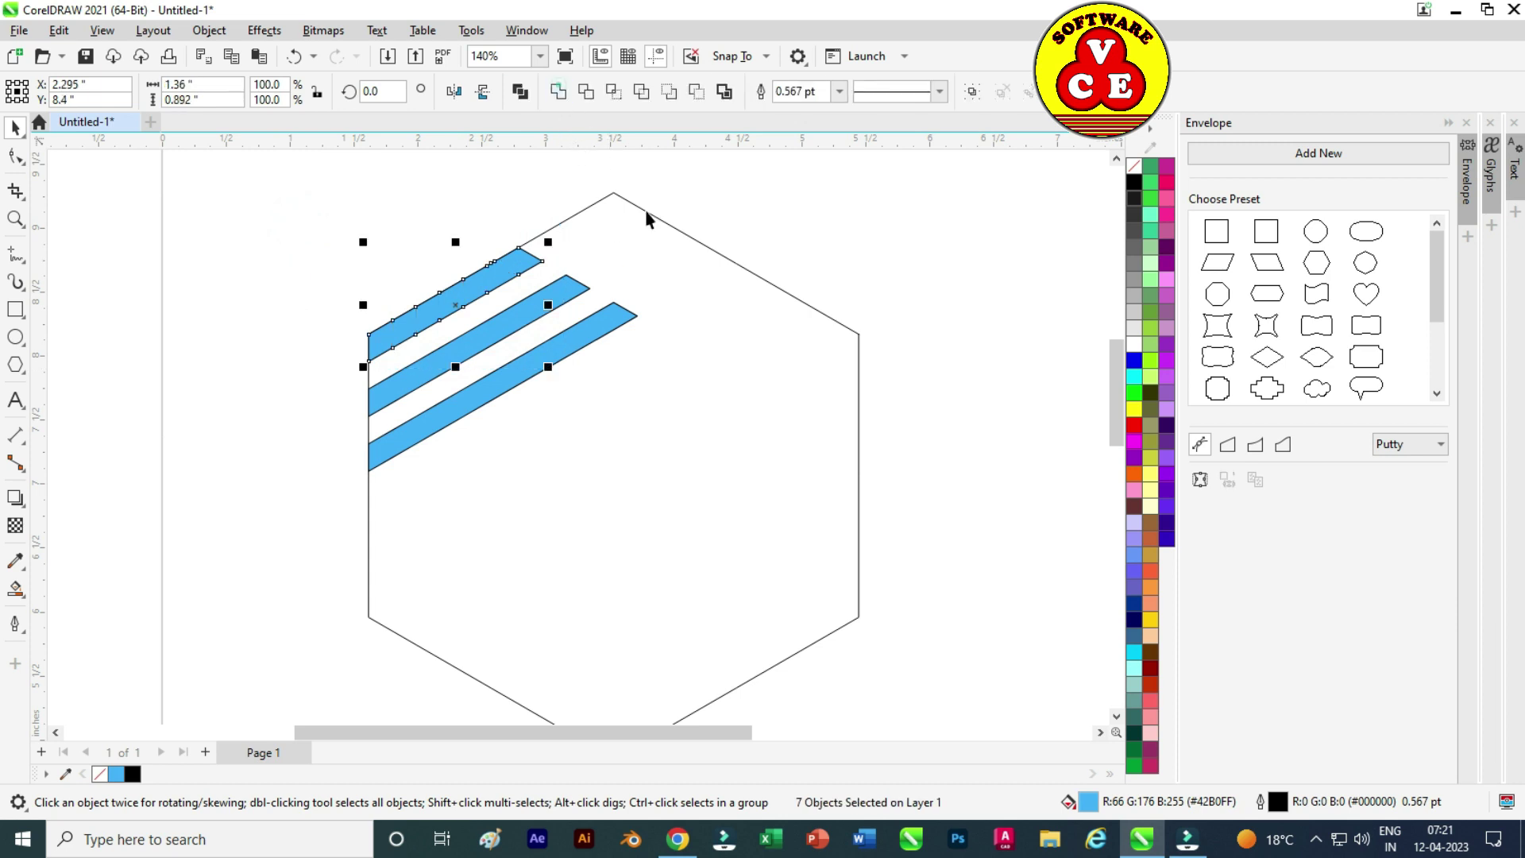
# Group the three welded diagonal stripes, leaving the hexagon outline out of the group.
pyautogui.click(750, 288)
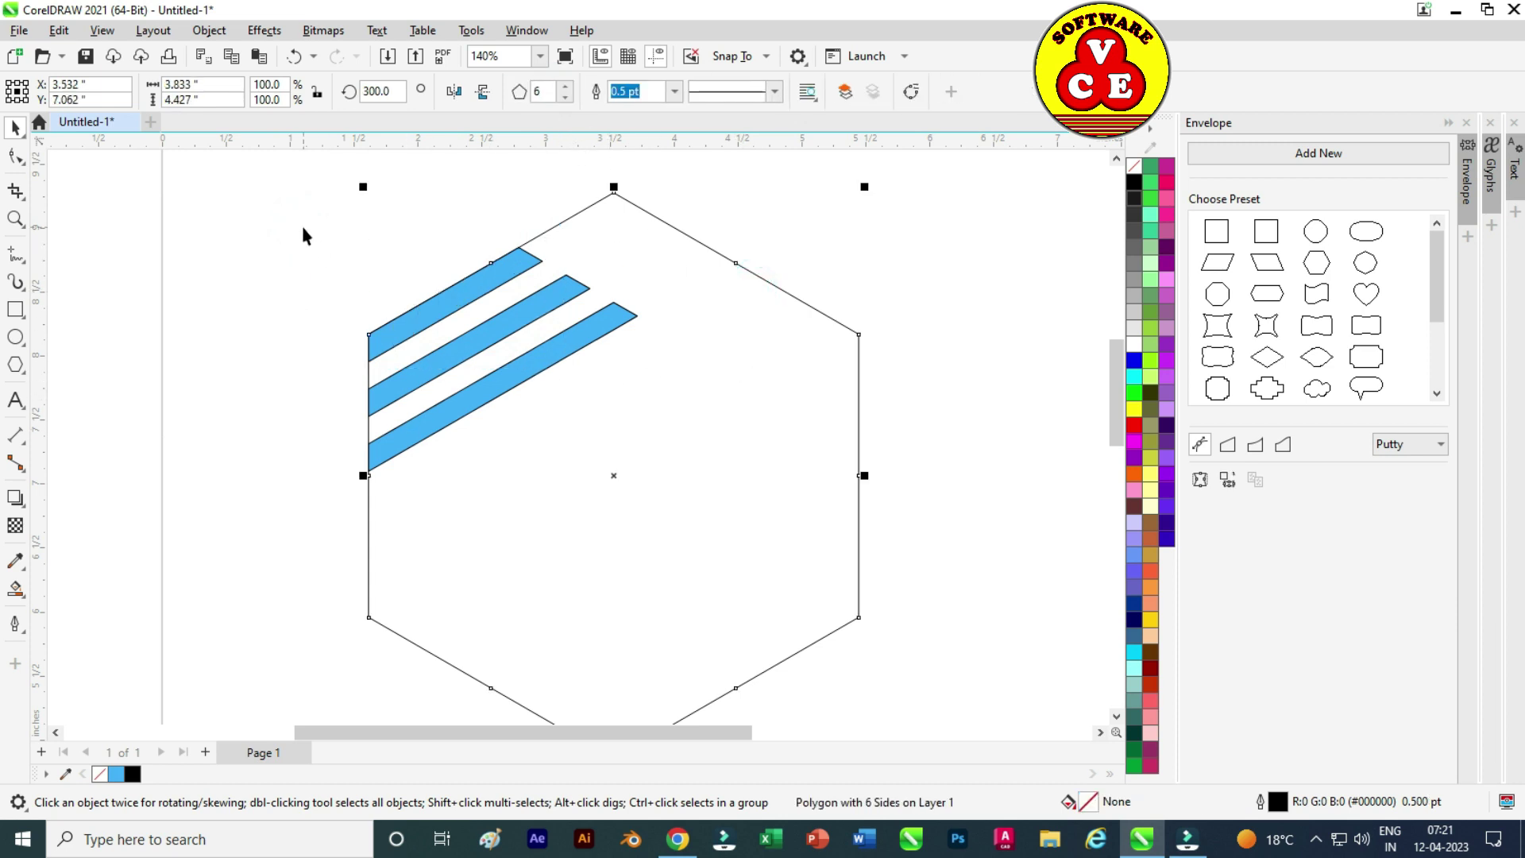
pyautogui.moveTo(303, 234); pyautogui.dragTo(669, 480)
pyautogui.rightClick(497, 332)
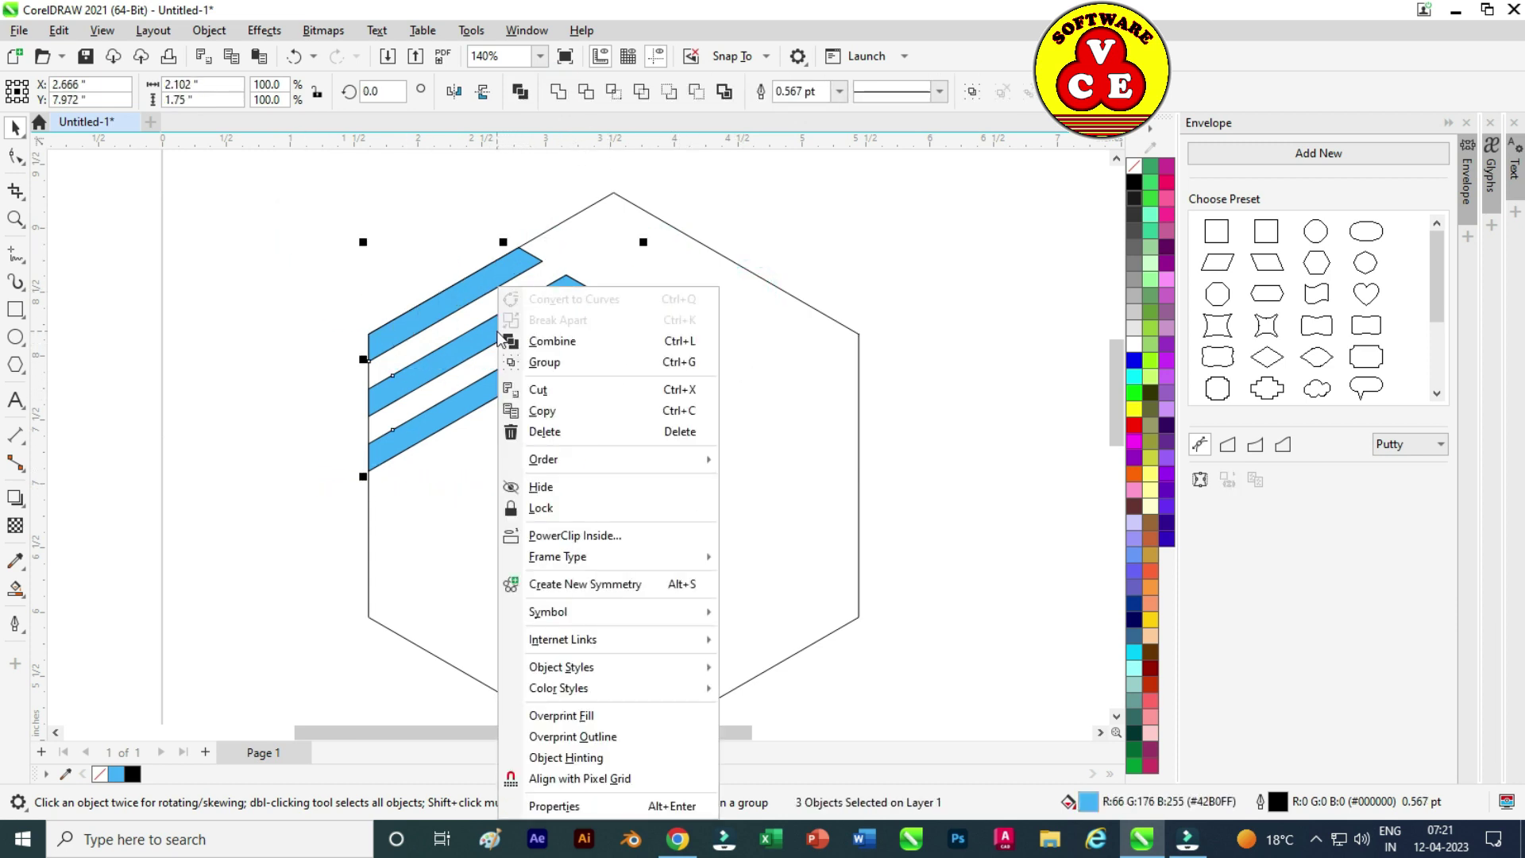
pyautogui.click(573, 371)
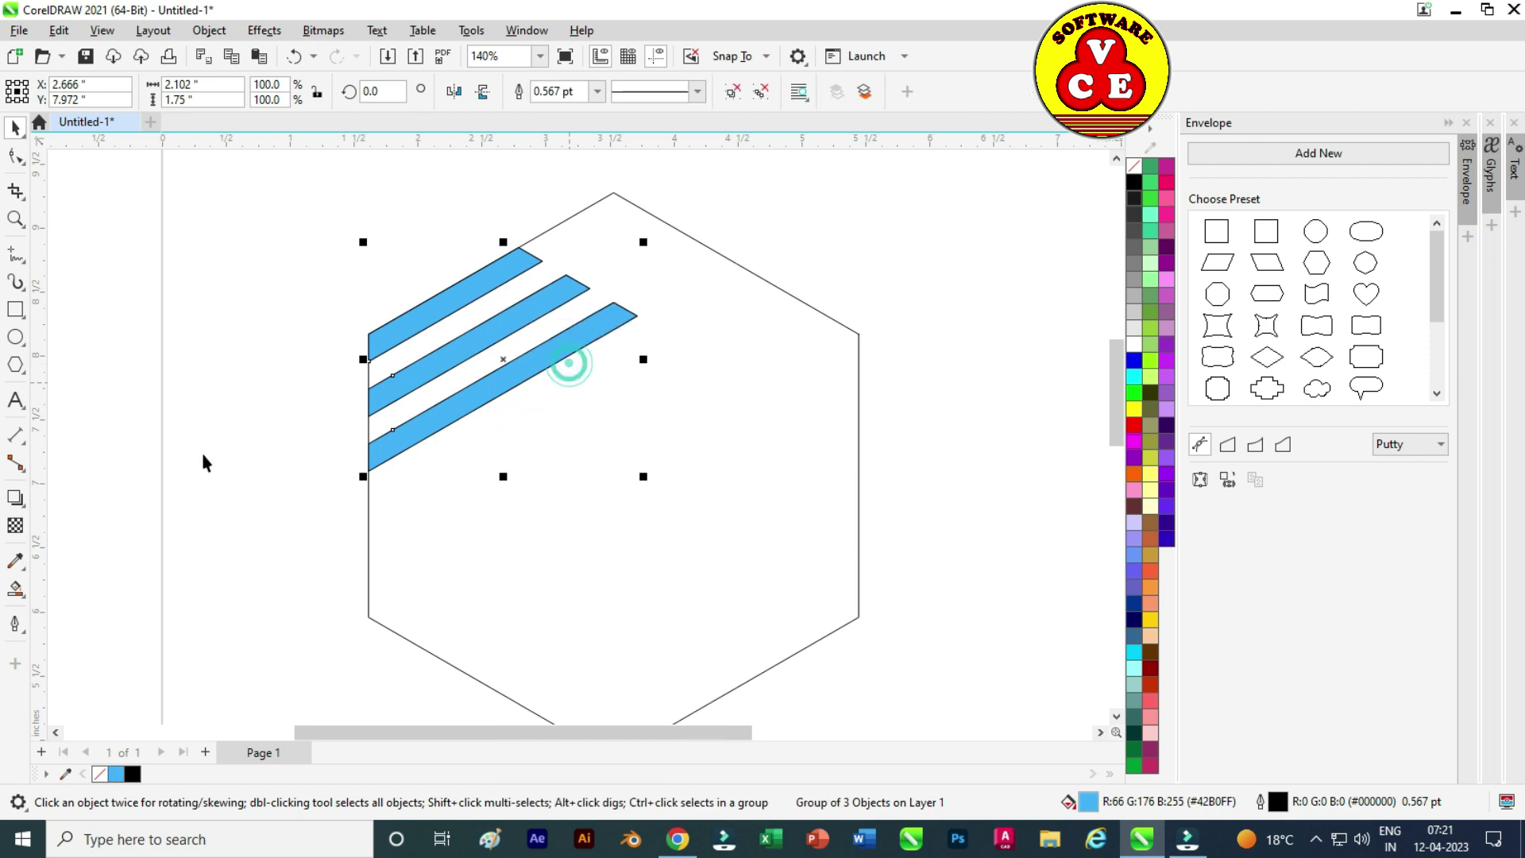
# Apply an interactive linear fountain fill along the stripe group, running from light blue at the lower-left ends to blue at the upper-right ends.
pyautogui.click(15, 589)
pyautogui.click(67, 589)
pyautogui.moveTo(332, 407); pyautogui.dragTo(614, 256)
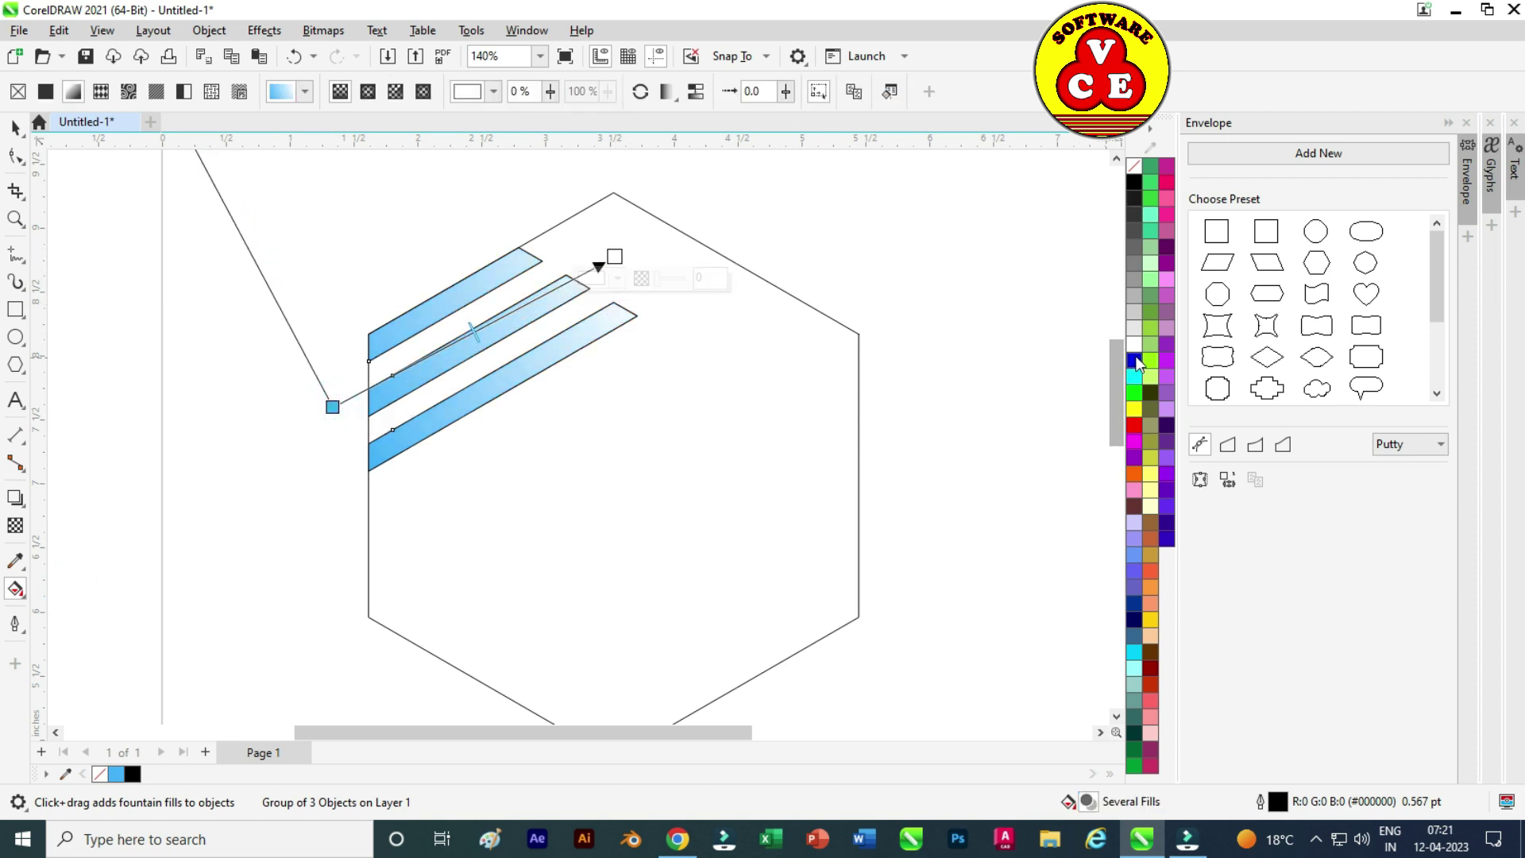
pyautogui.moveTo(1135, 360); pyautogui.dragTo(611, 255)
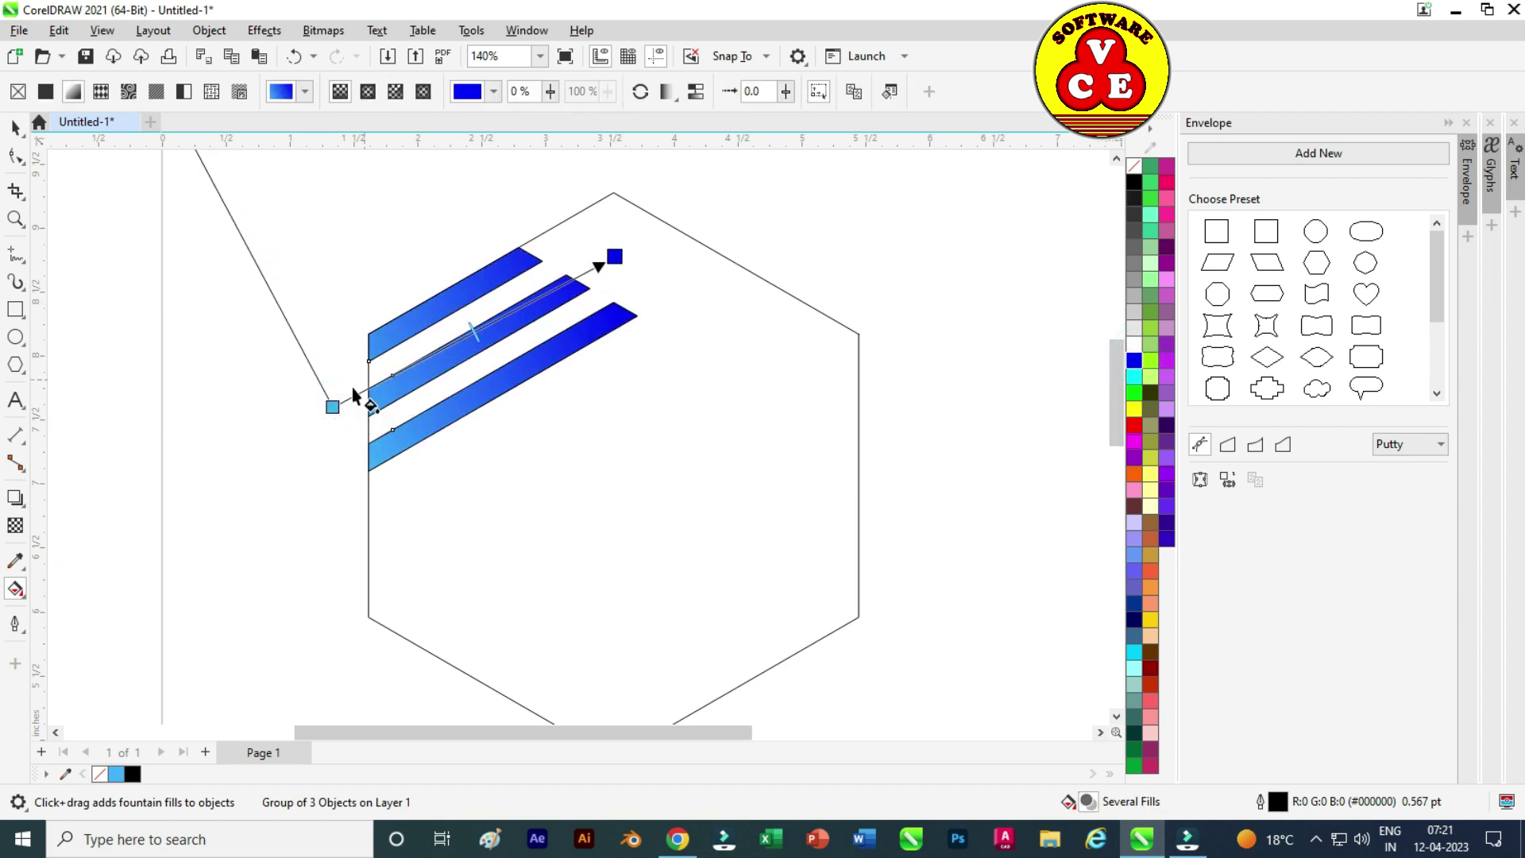
pyautogui.moveTo(332, 406); pyautogui.dragTo(354, 411)
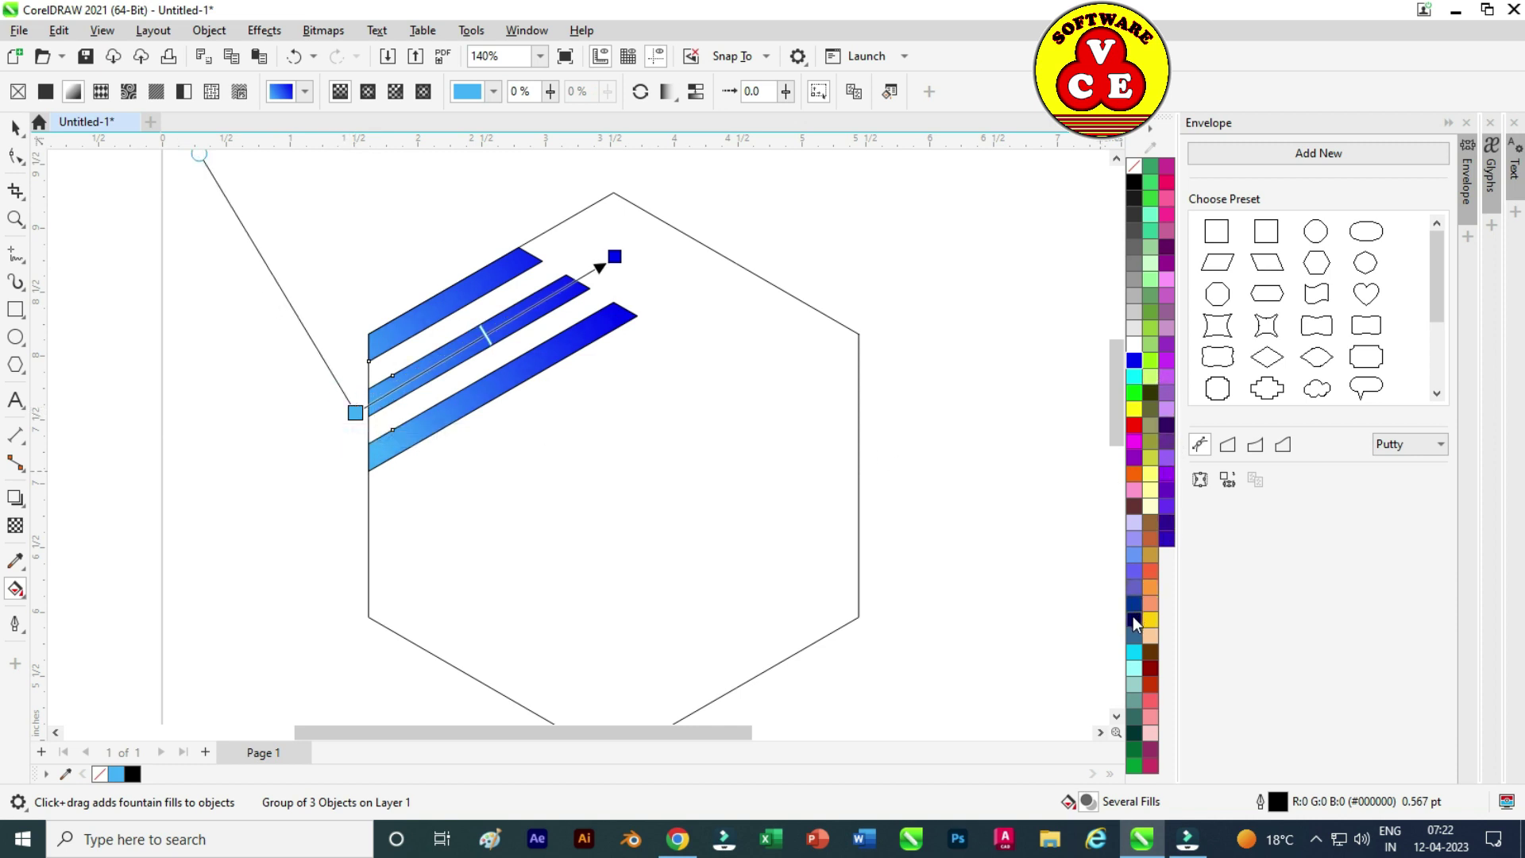
# Recolor the stripes' fountain fill with blue at its lower-left start and dark navy at its upper-right end.
pyautogui.moveTo(1133, 616); pyautogui.dragTo(626, 274)
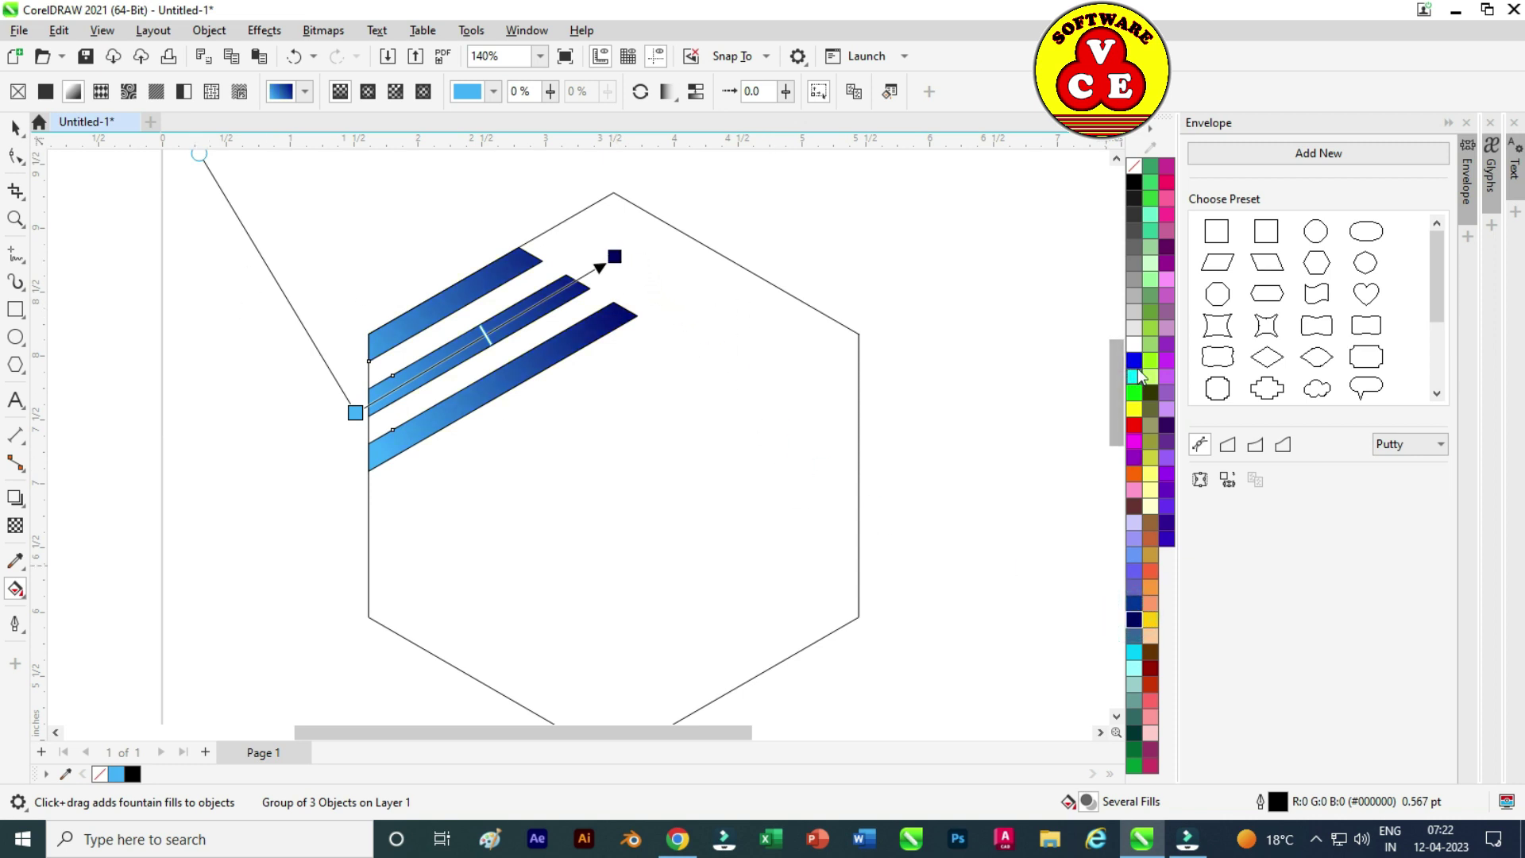
pyautogui.moveTo(1135, 359); pyautogui.dragTo(354, 411)
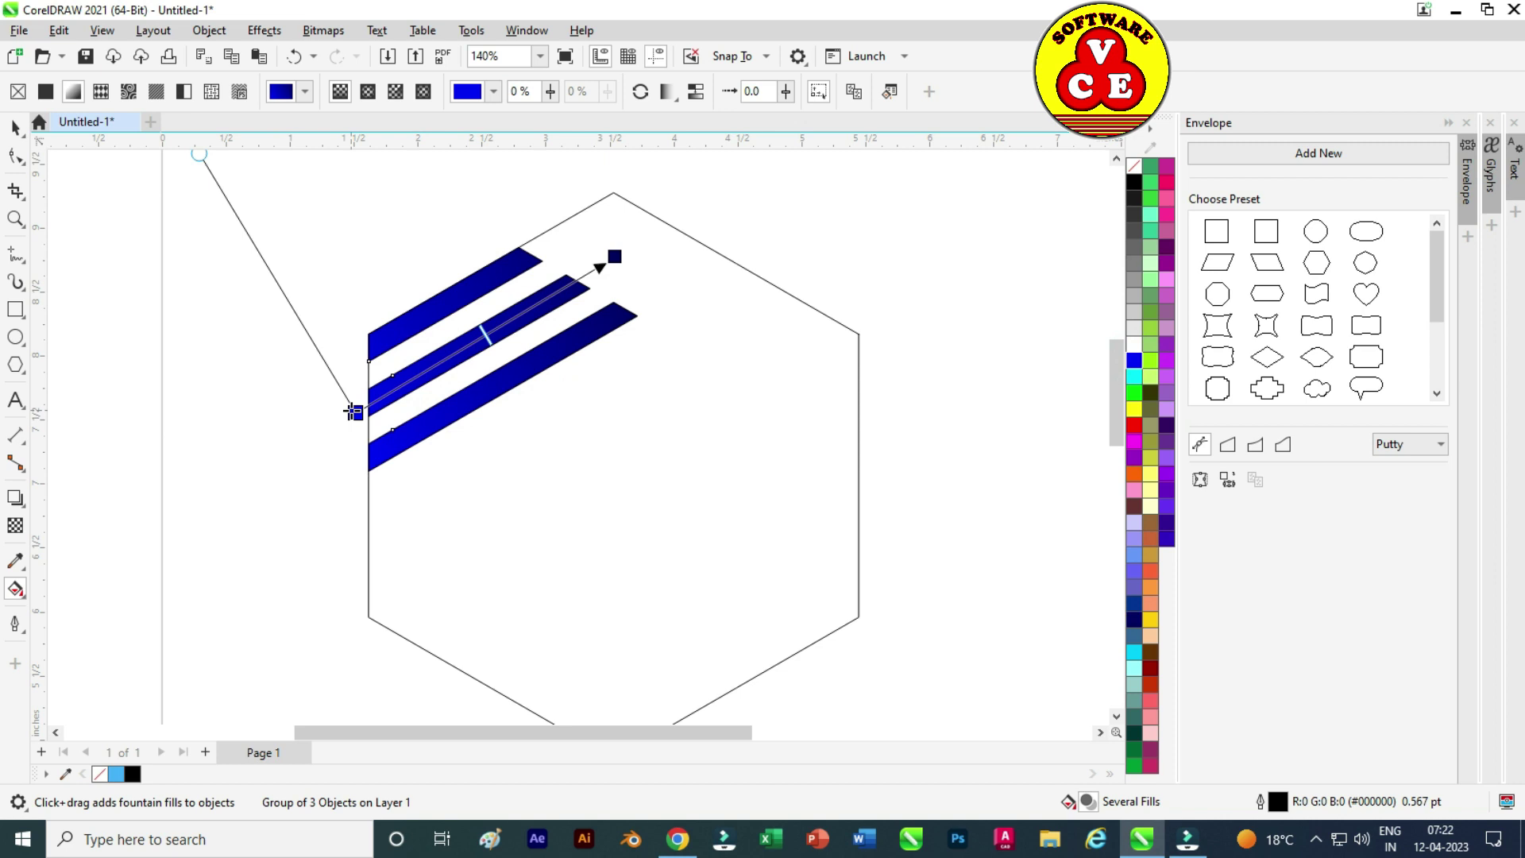
pyautogui.click(15, 128)
pyautogui.click(307, 405)
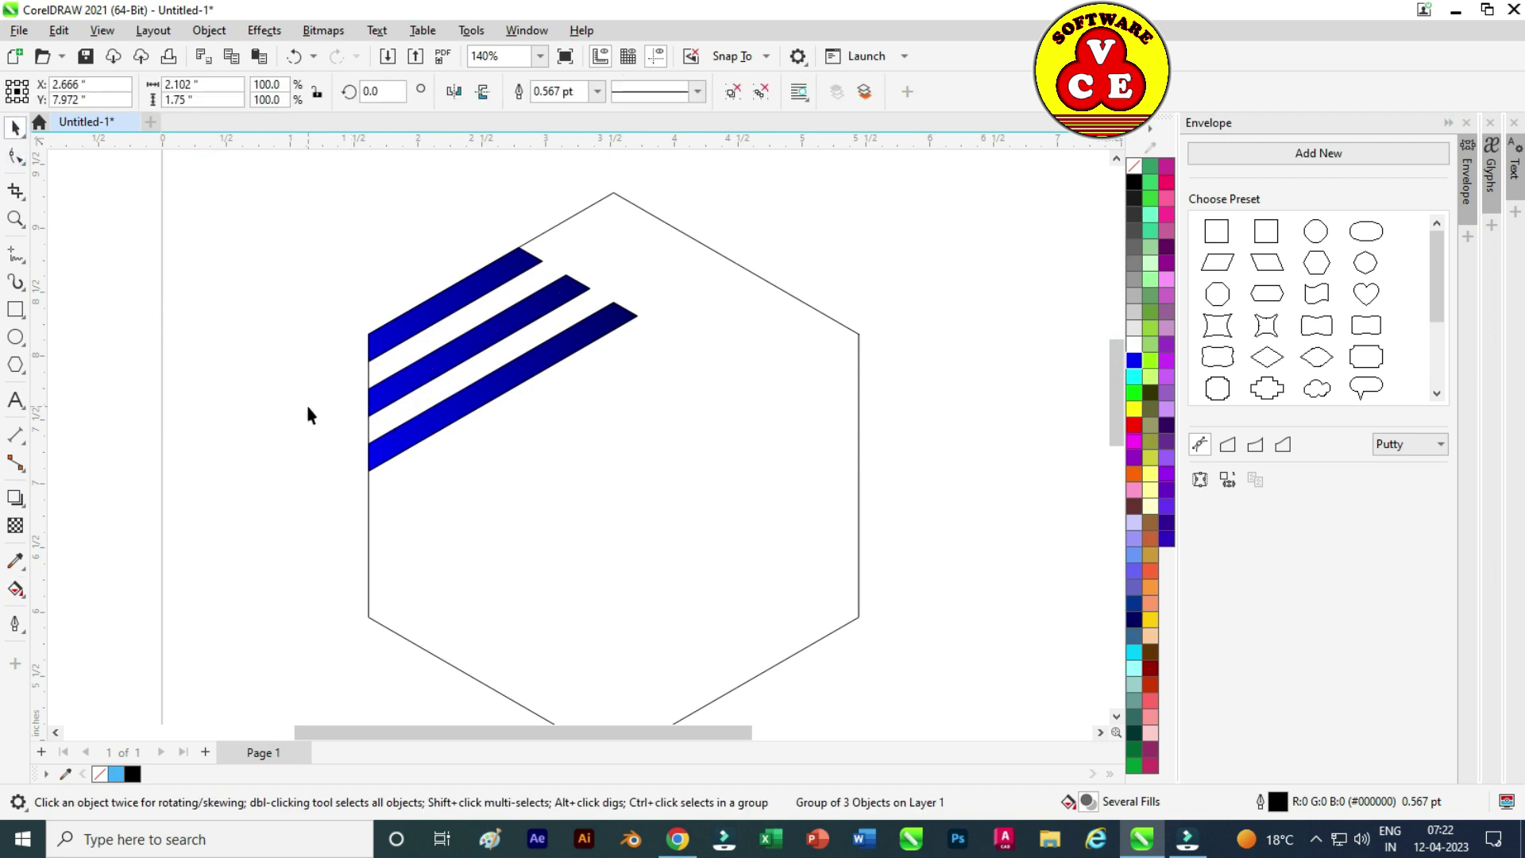
# Move the stripe group's rotation center to the hexagon's center and create a copy rotated 60 degrees clockwise around it.
pyautogui.moveTo(688, 597); pyautogui.dragTo(683, 596)
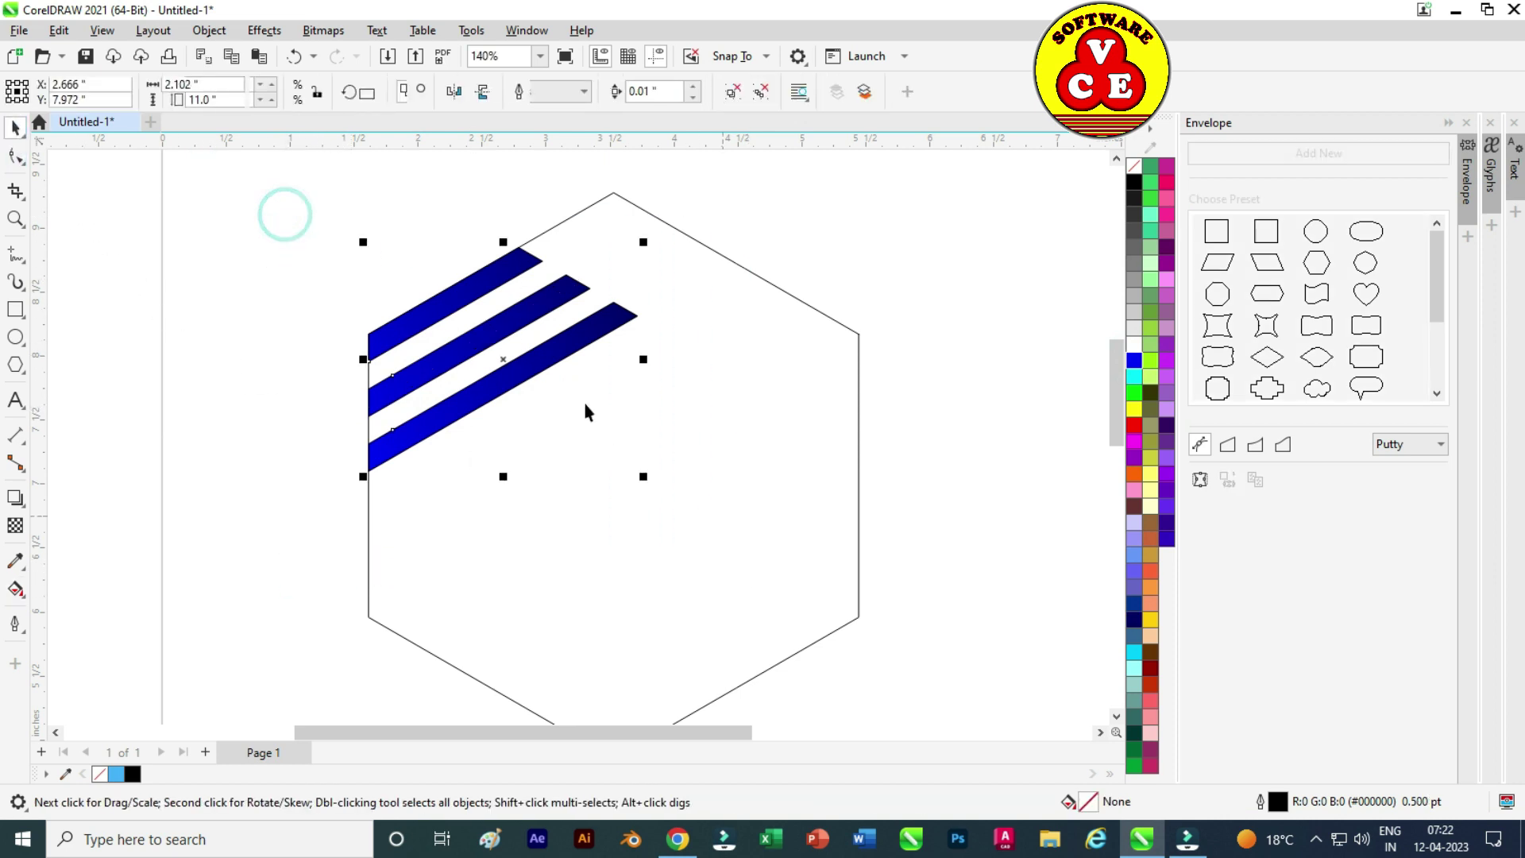
pyautogui.click(512, 318)
pyautogui.moveTo(506, 361)
pyautogui.mouseDown()
pyautogui.moveTo(623, 493)
pyautogui.moveTo(613, 475)
pyautogui.mouseUp()
pyautogui.moveTo(647, 249); pyautogui.dragTo(788, 394)
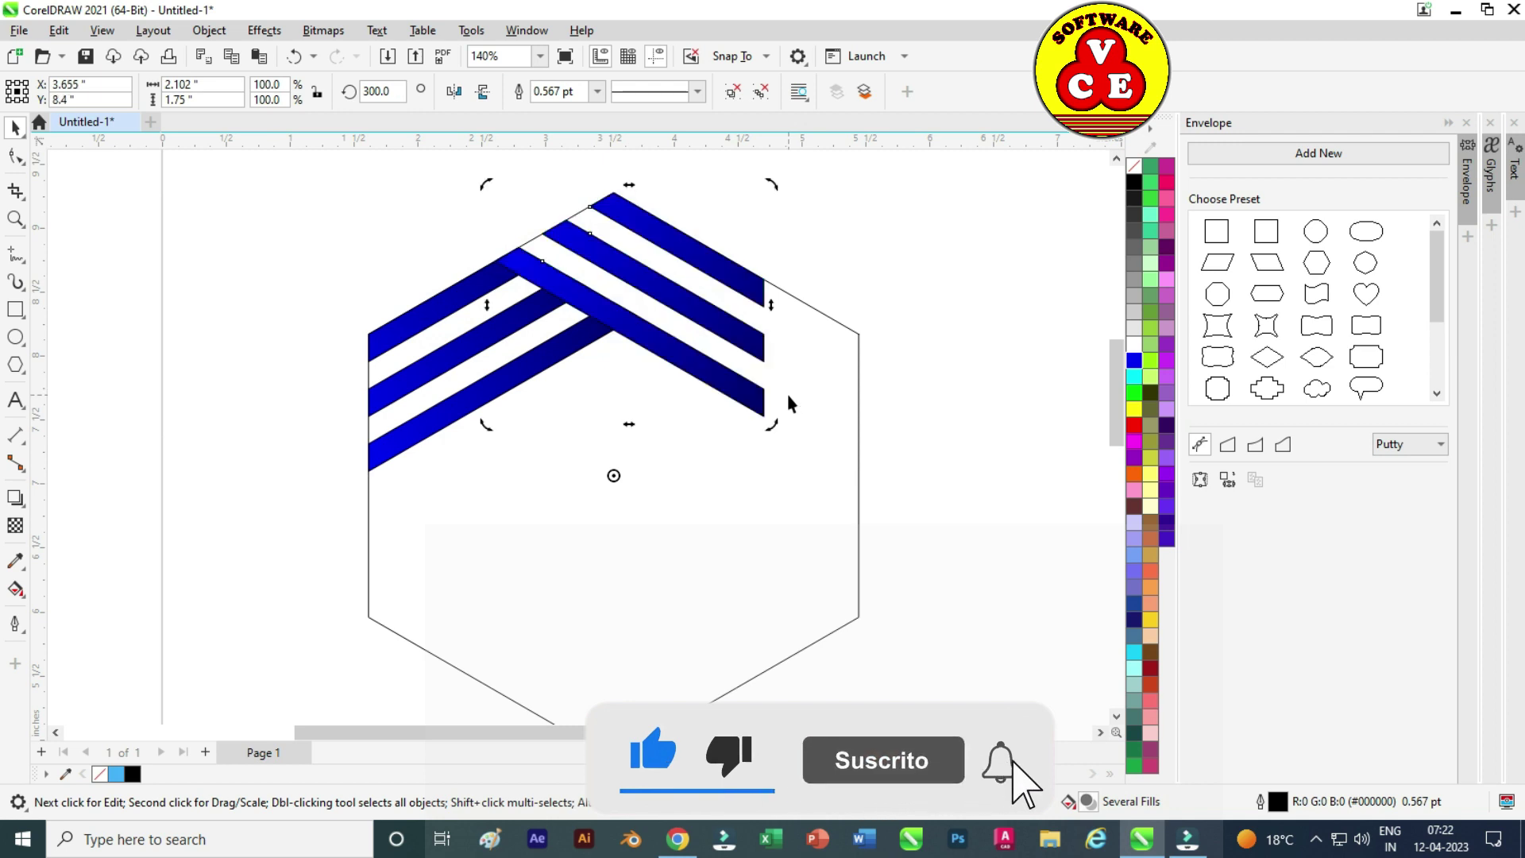
# Repeat the rotated duplication four more times to complete the ring of six stripe groups.
pyautogui.hotkey('ctrl', 'r')
pyautogui.hotkey('ctrl', 'r')
pyautogui.hotkey('ctrl', 'r')
pyautogui.hotkey('ctrl', 'r')
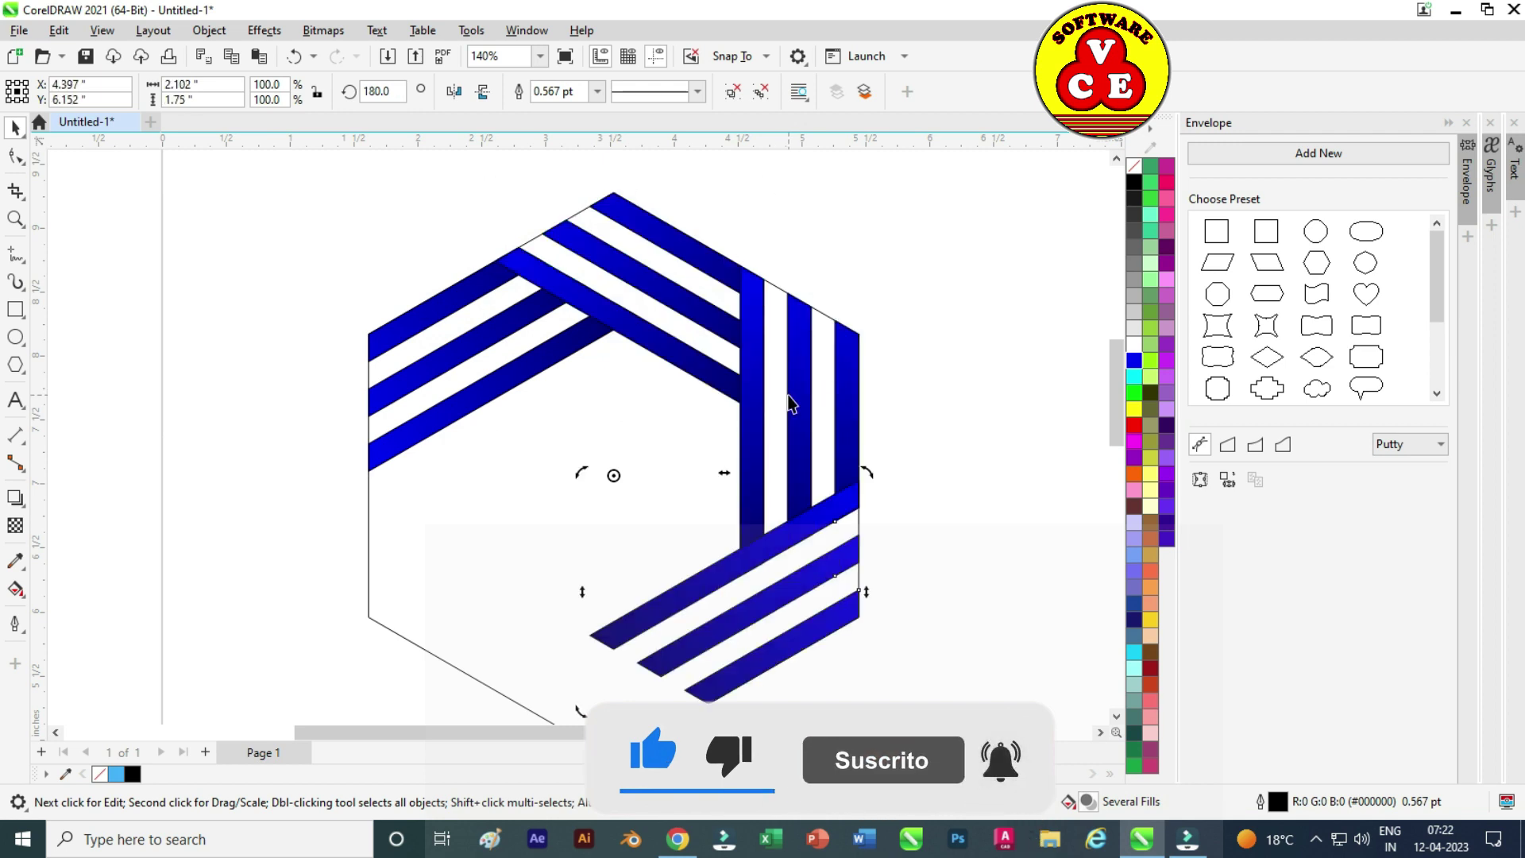
# Delete the hexagon construction outline behind the stripes.
pyautogui.click(367, 248)
pyautogui.click(370, 371)
pyautogui.press('Delete')
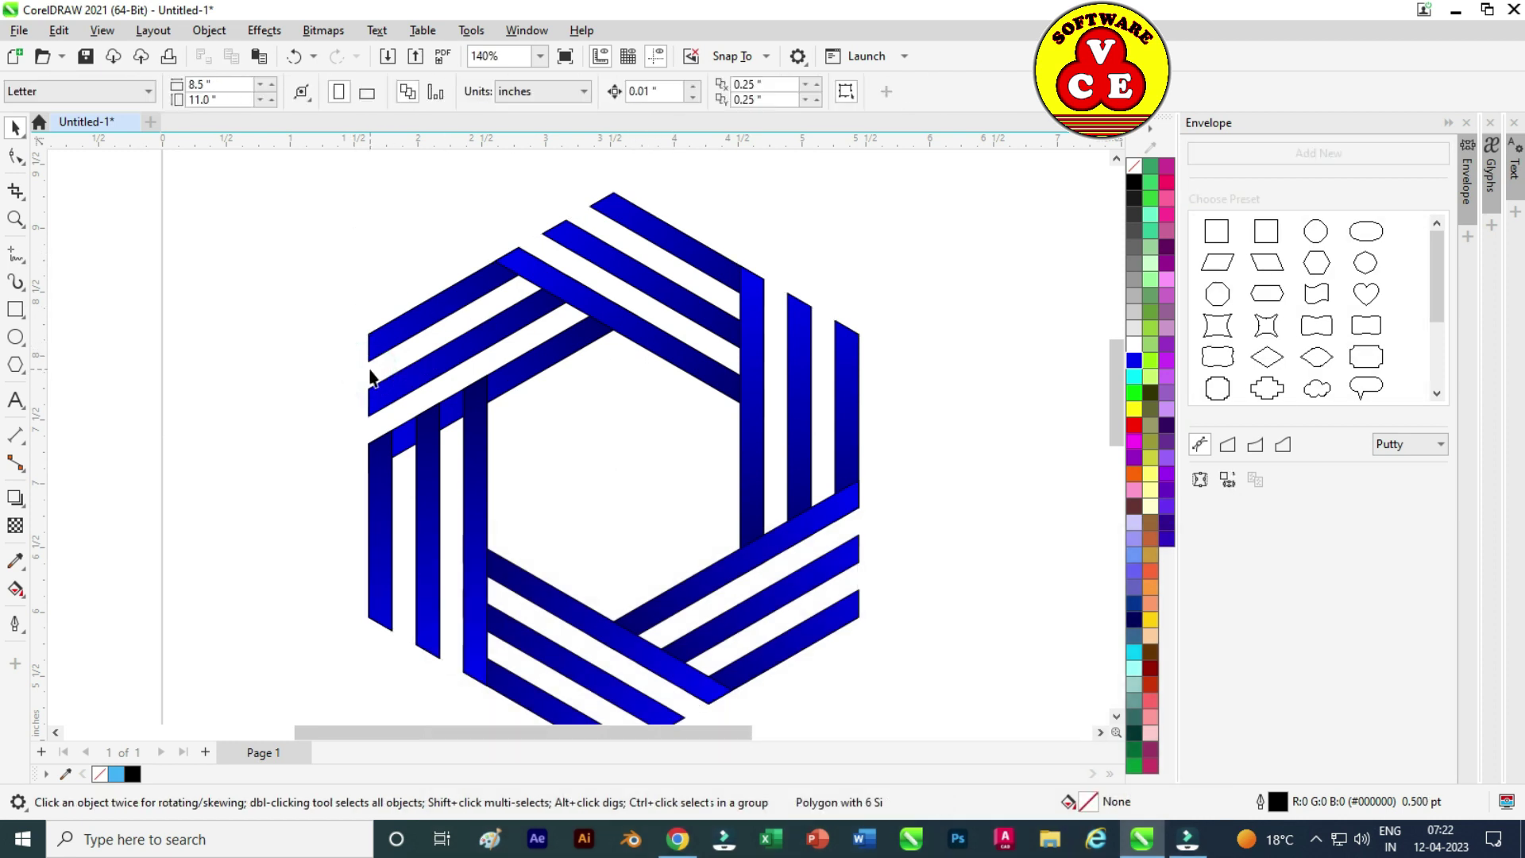
pyautogui.scroll(-1, 512, 265)
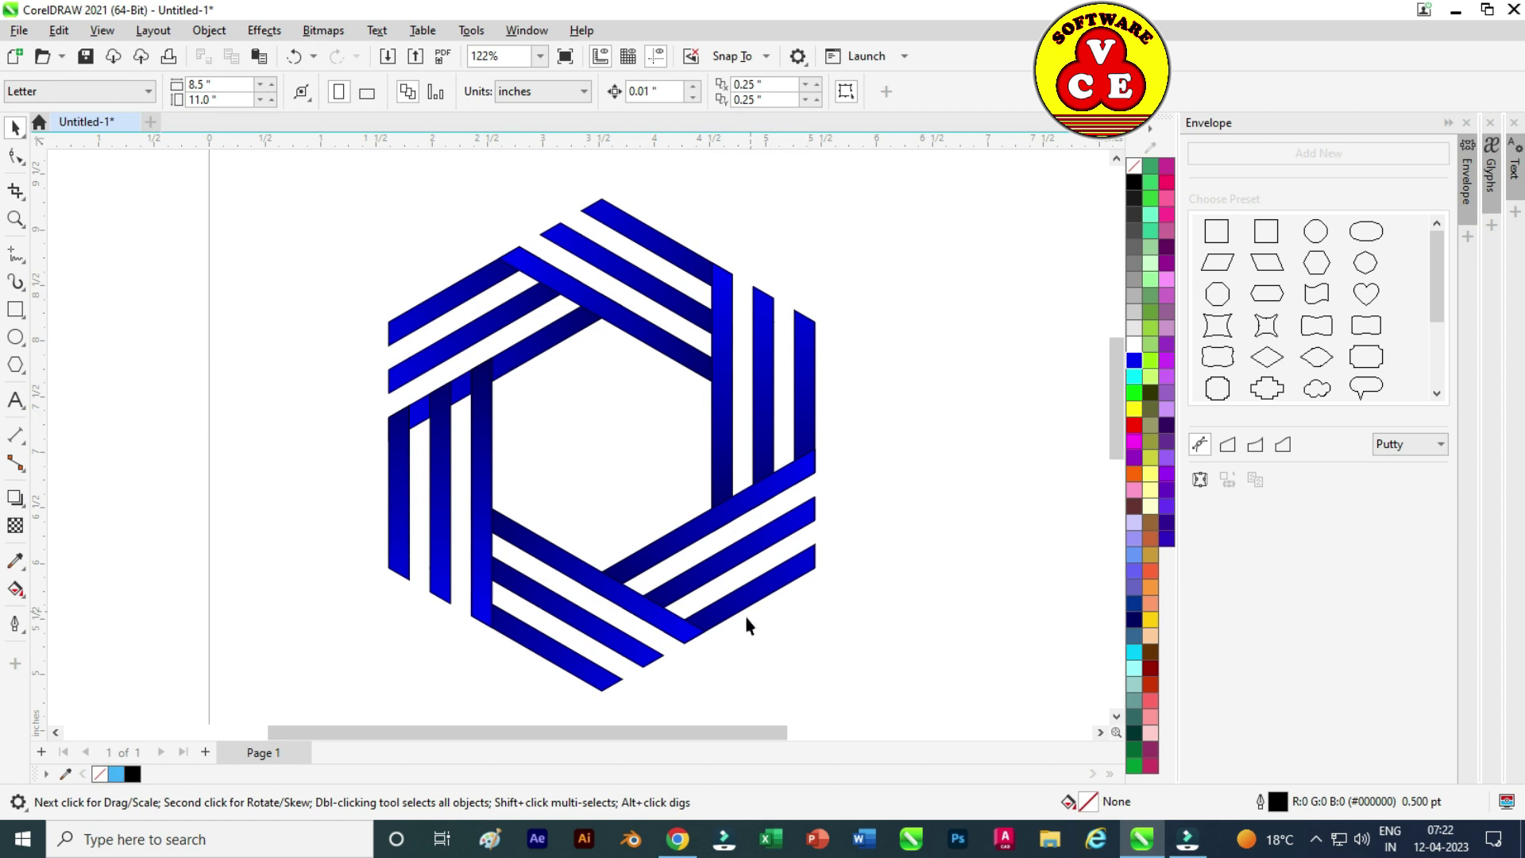
# Select all six stripe groups of the hexagonal design and group them into a single object.
pyautogui.scroll(-3, 459, 318)
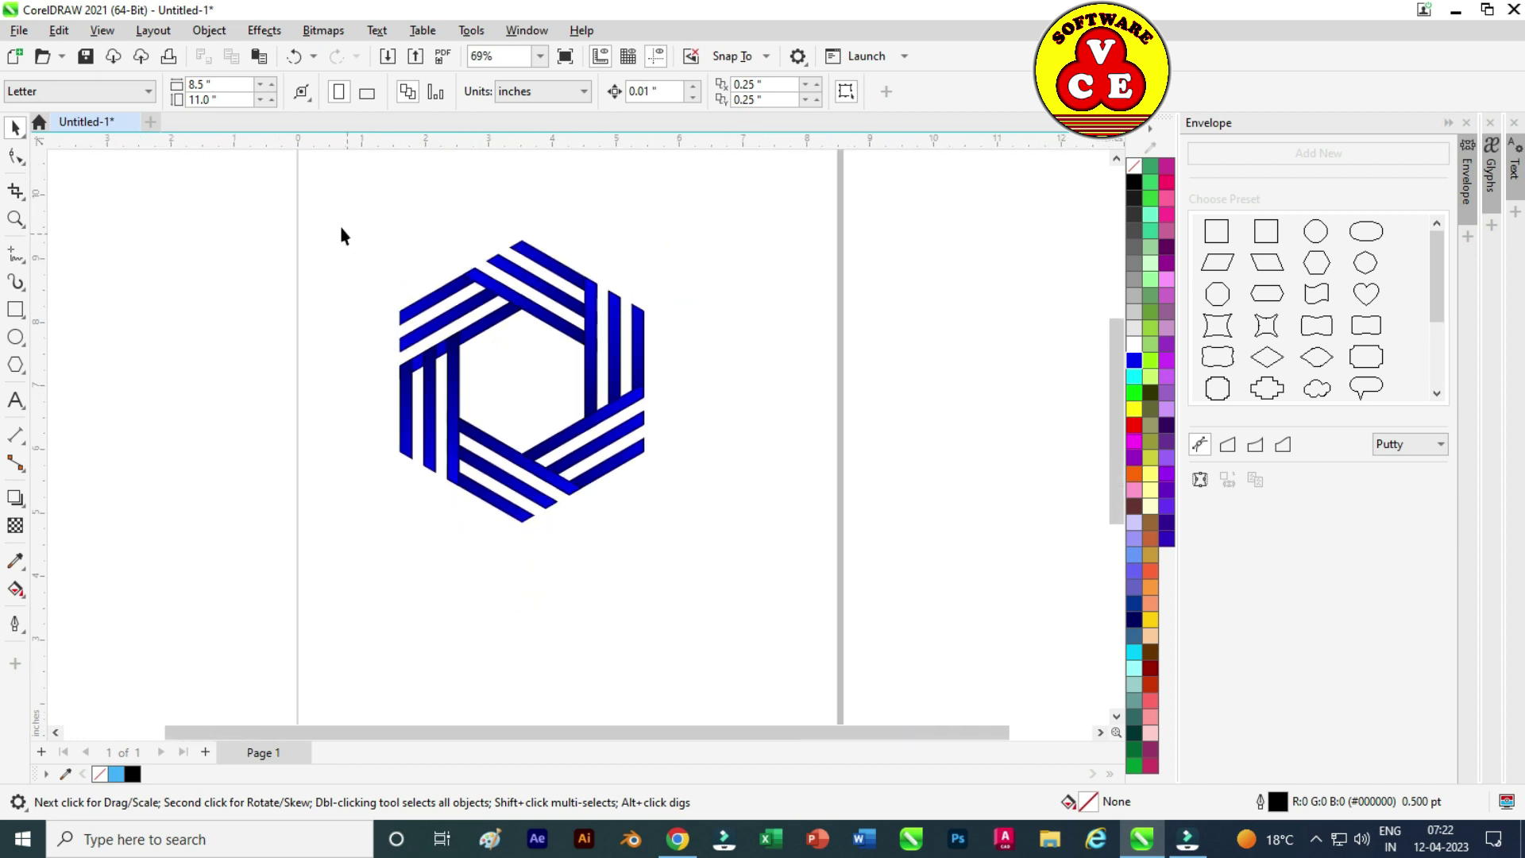
pyautogui.moveTo(599, 502); pyautogui.dragTo(718, 514)
pyautogui.rightClick(560, 274)
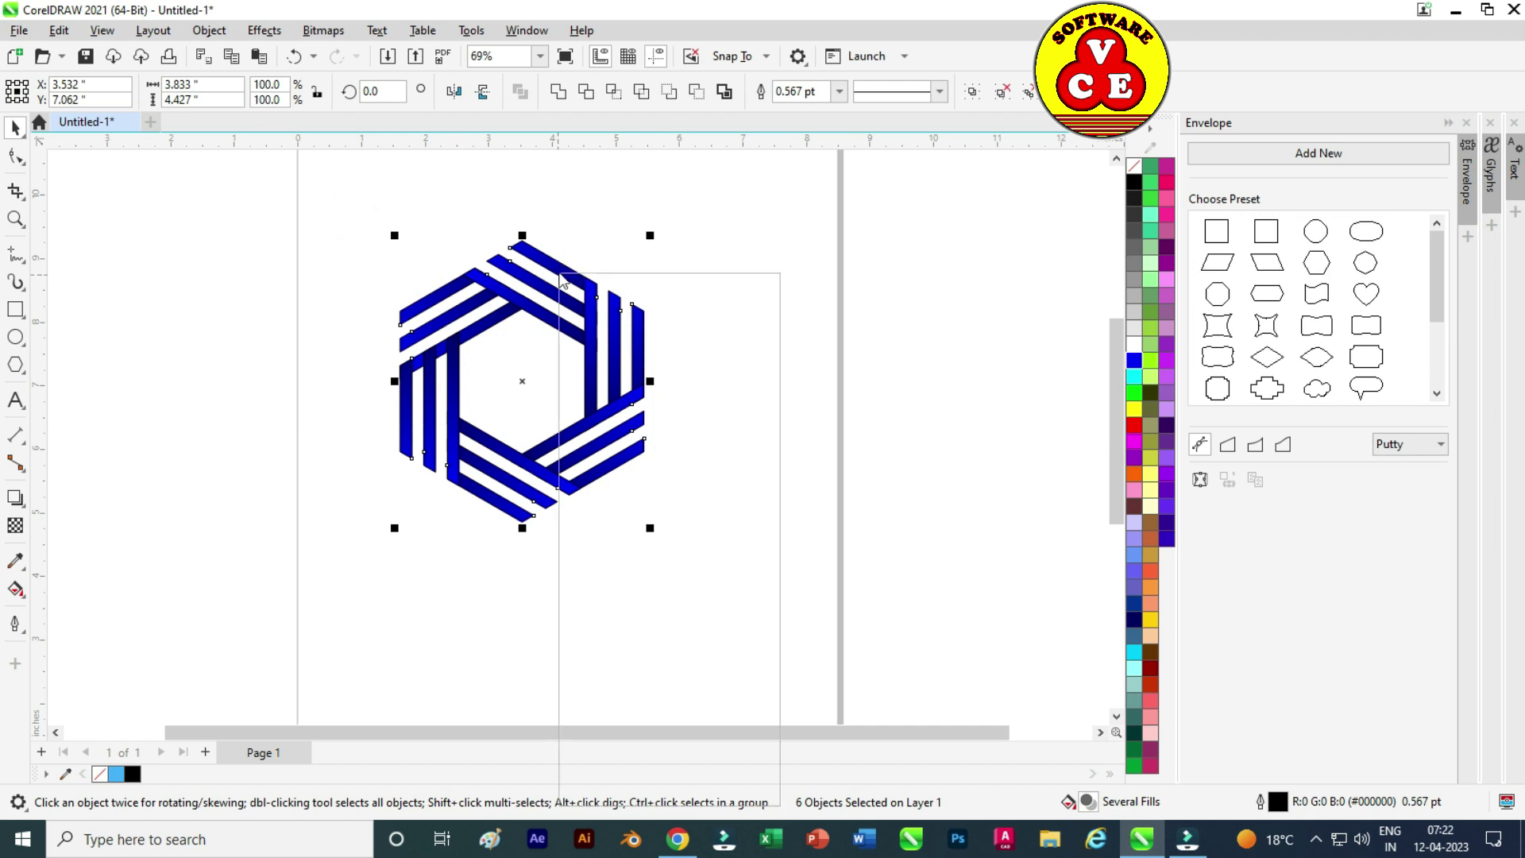
pyautogui.click(628, 349)
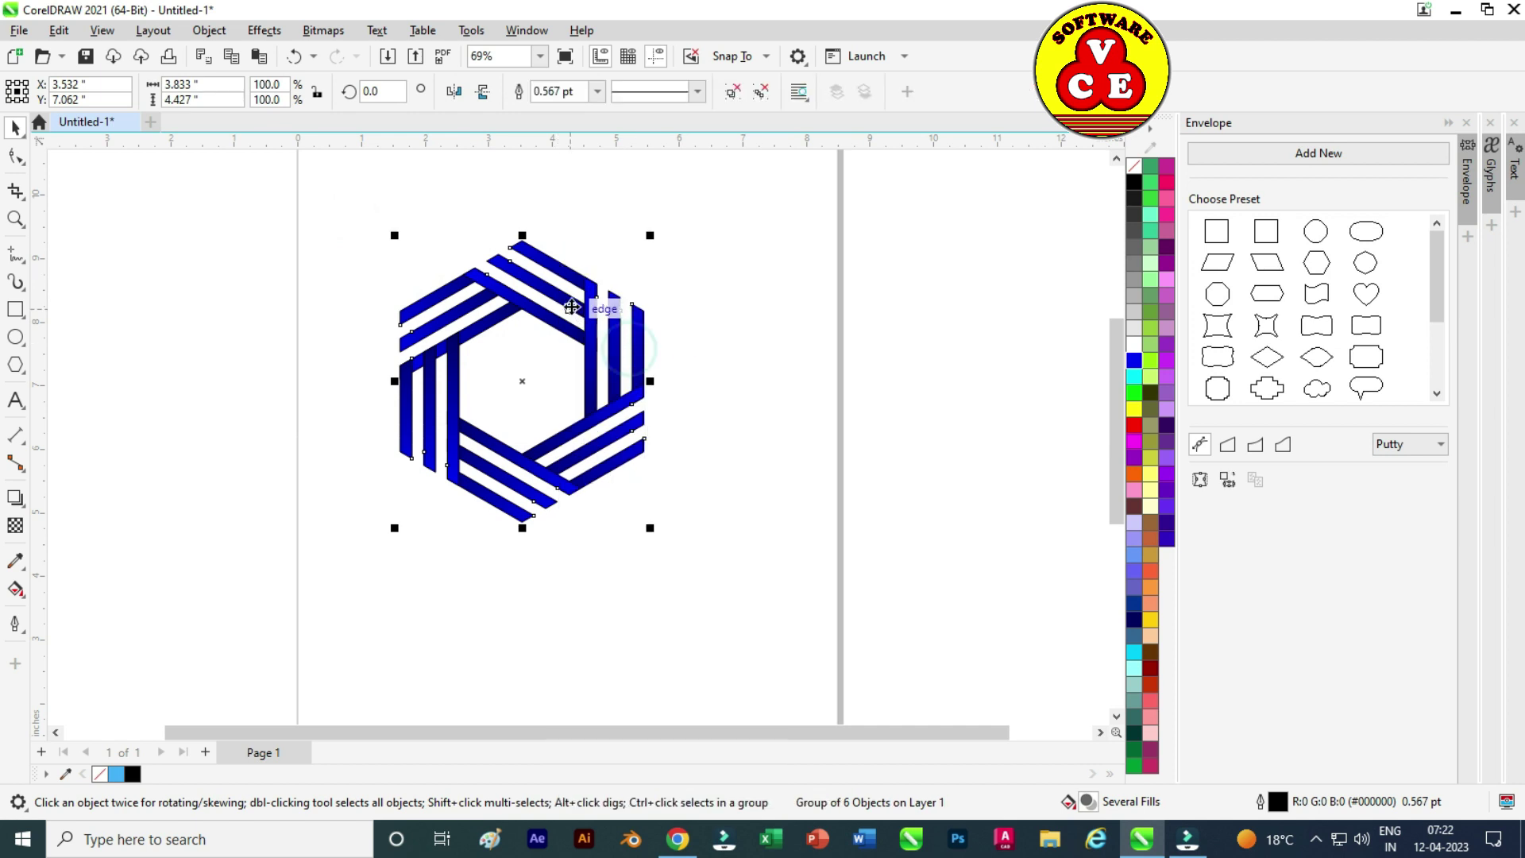
# Draw a rectangle about 6.2 by 8.7 inches over the striped design and fill it with cyan.
pyautogui.press('F6')
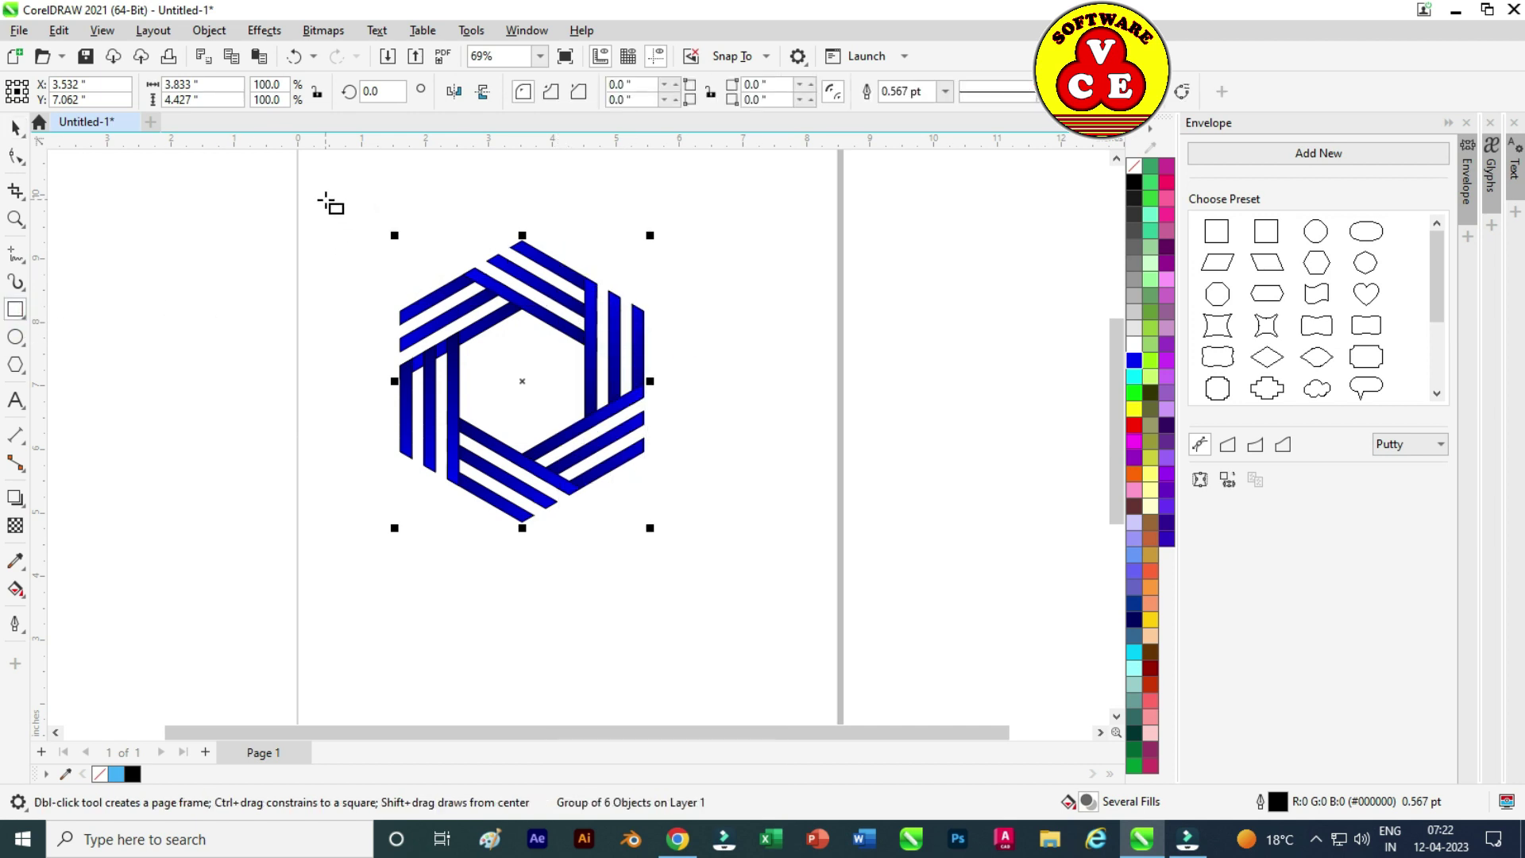
pyautogui.moveTo(321, 195); pyautogui.dragTo(717, 671)
pyautogui.click(1133, 377)
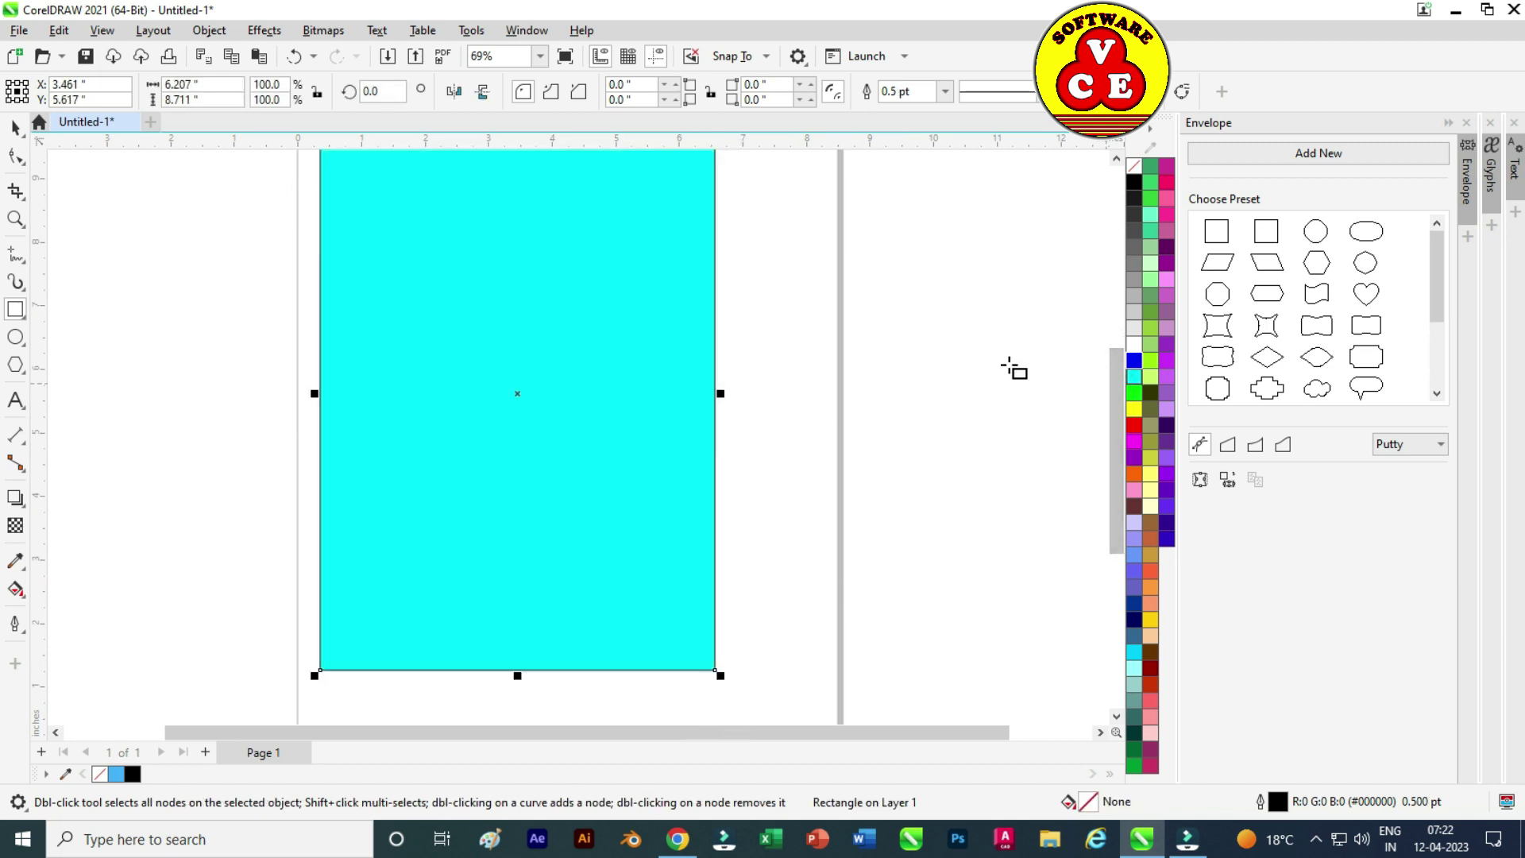
# Send the cyan rectangle behind the striped hexagonal design as its background.
pyautogui.click(15, 127)
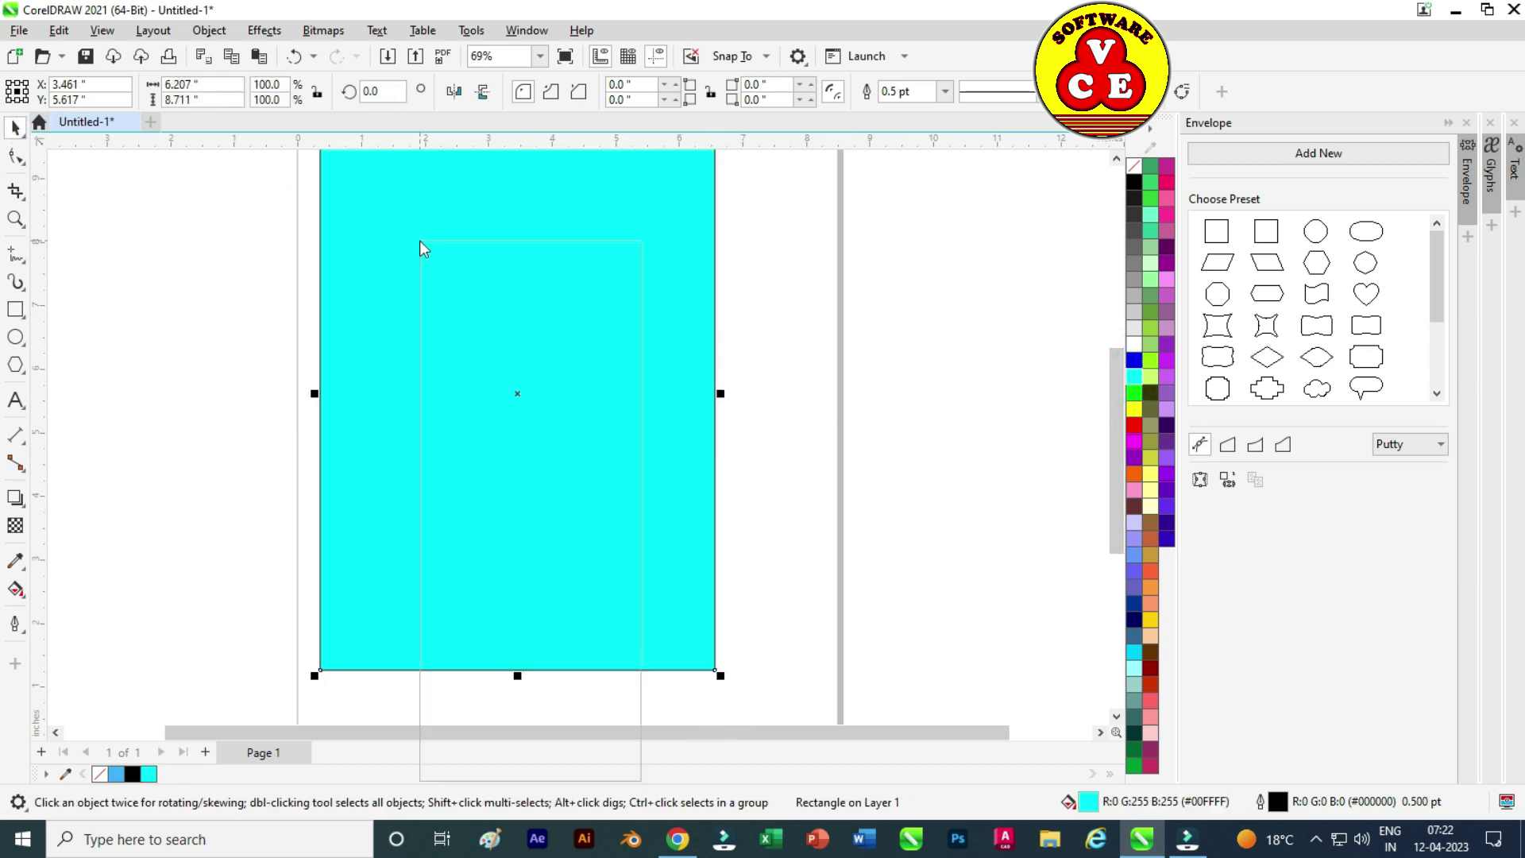
pyautogui.rightClick(421, 242)
pyautogui.click(527, 375)
pyautogui.click(709, 397)
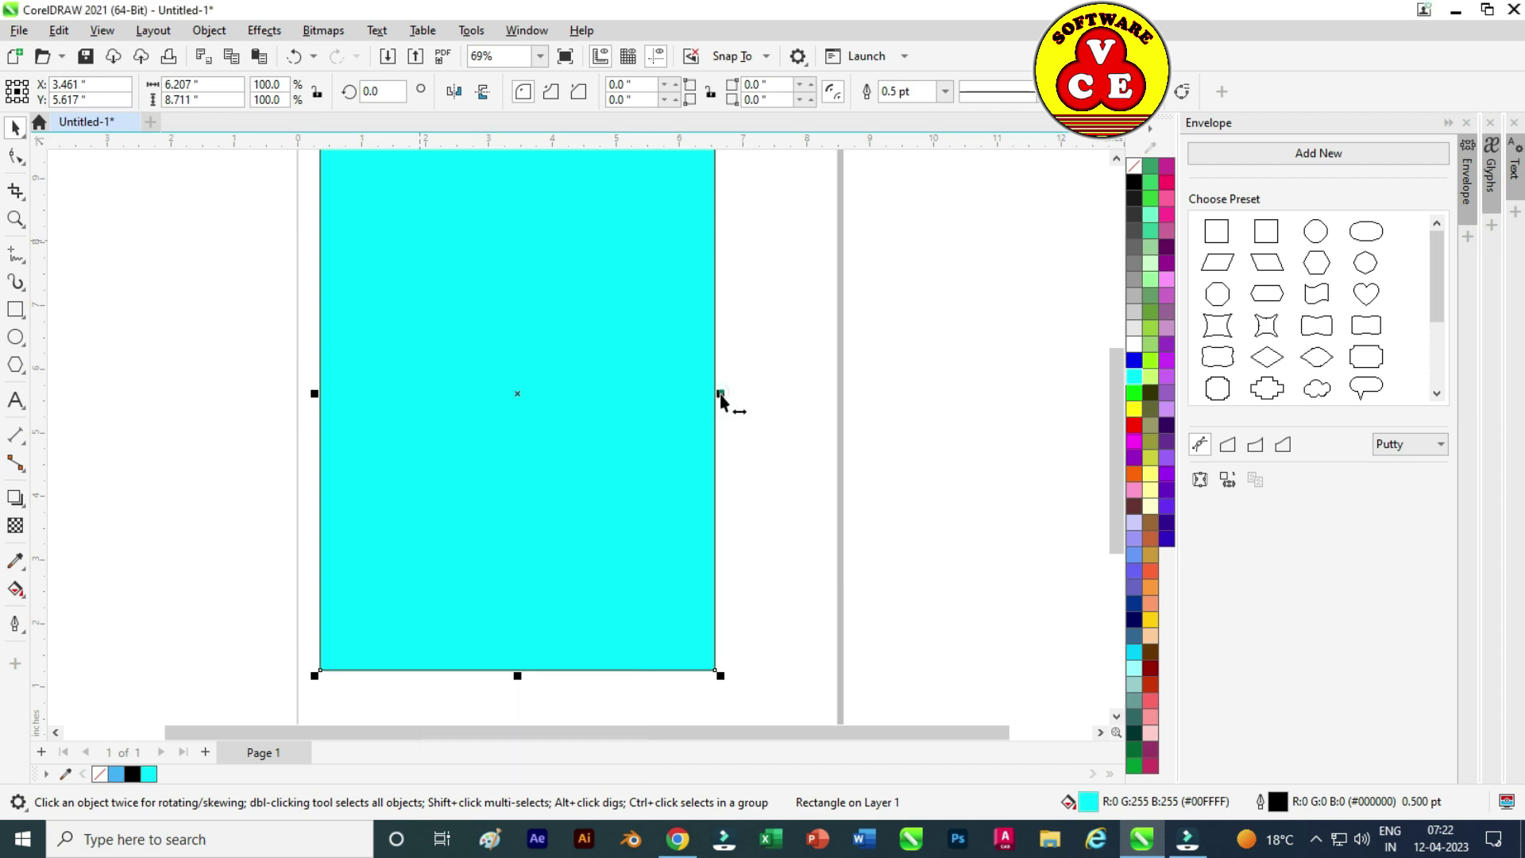
pyautogui.scroll(-2, 691, 460)
pyautogui.scroll(2, 675, 362)
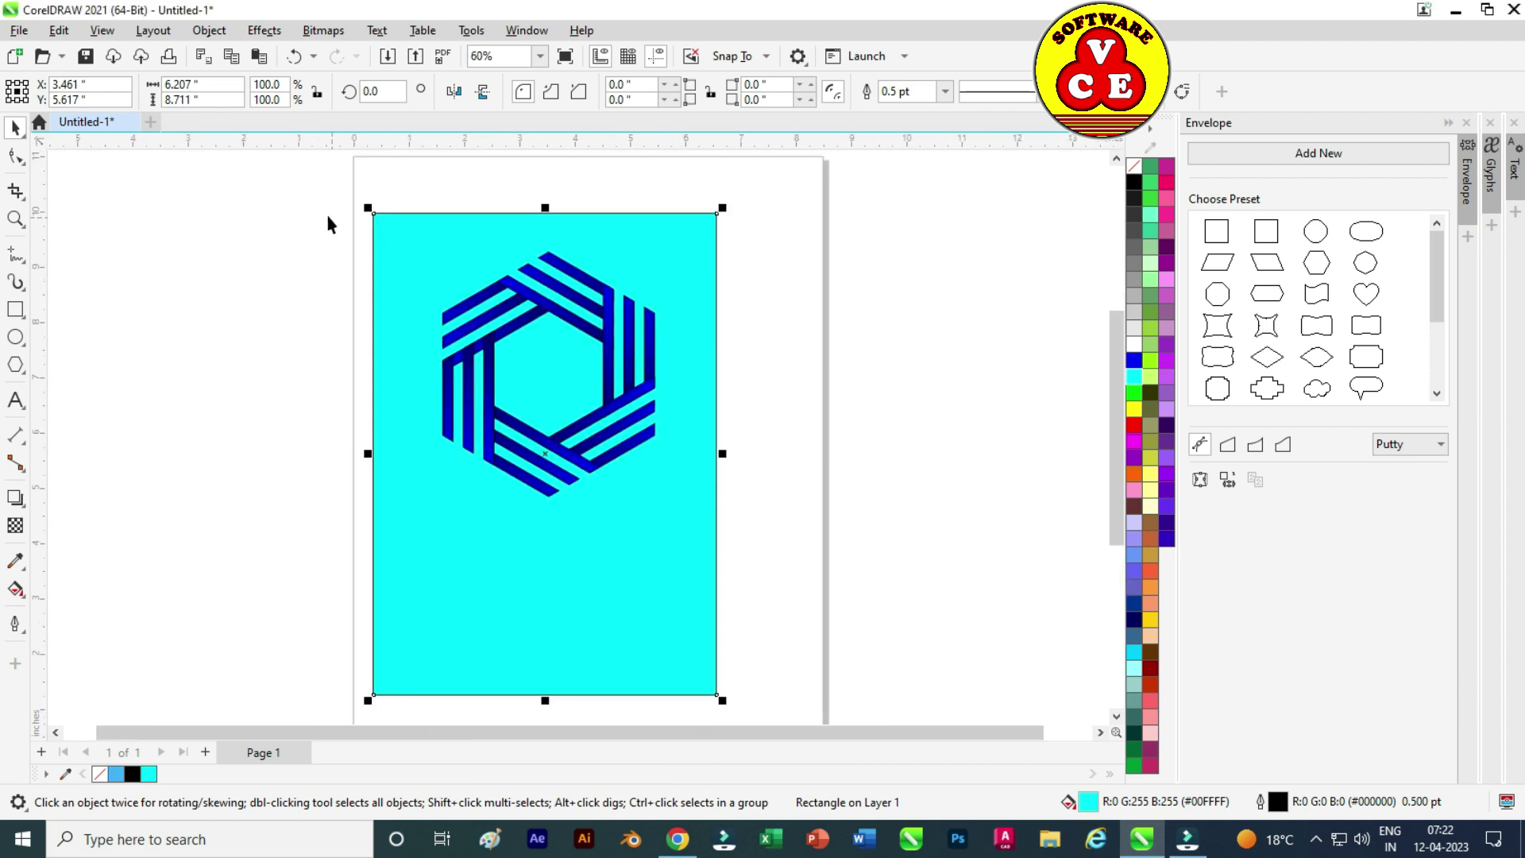
# Apply the Small Glow drop shadow preset to the grouped hexagonal design.
pyautogui.moveTo(326, 214); pyautogui.dragTo(712, 496)
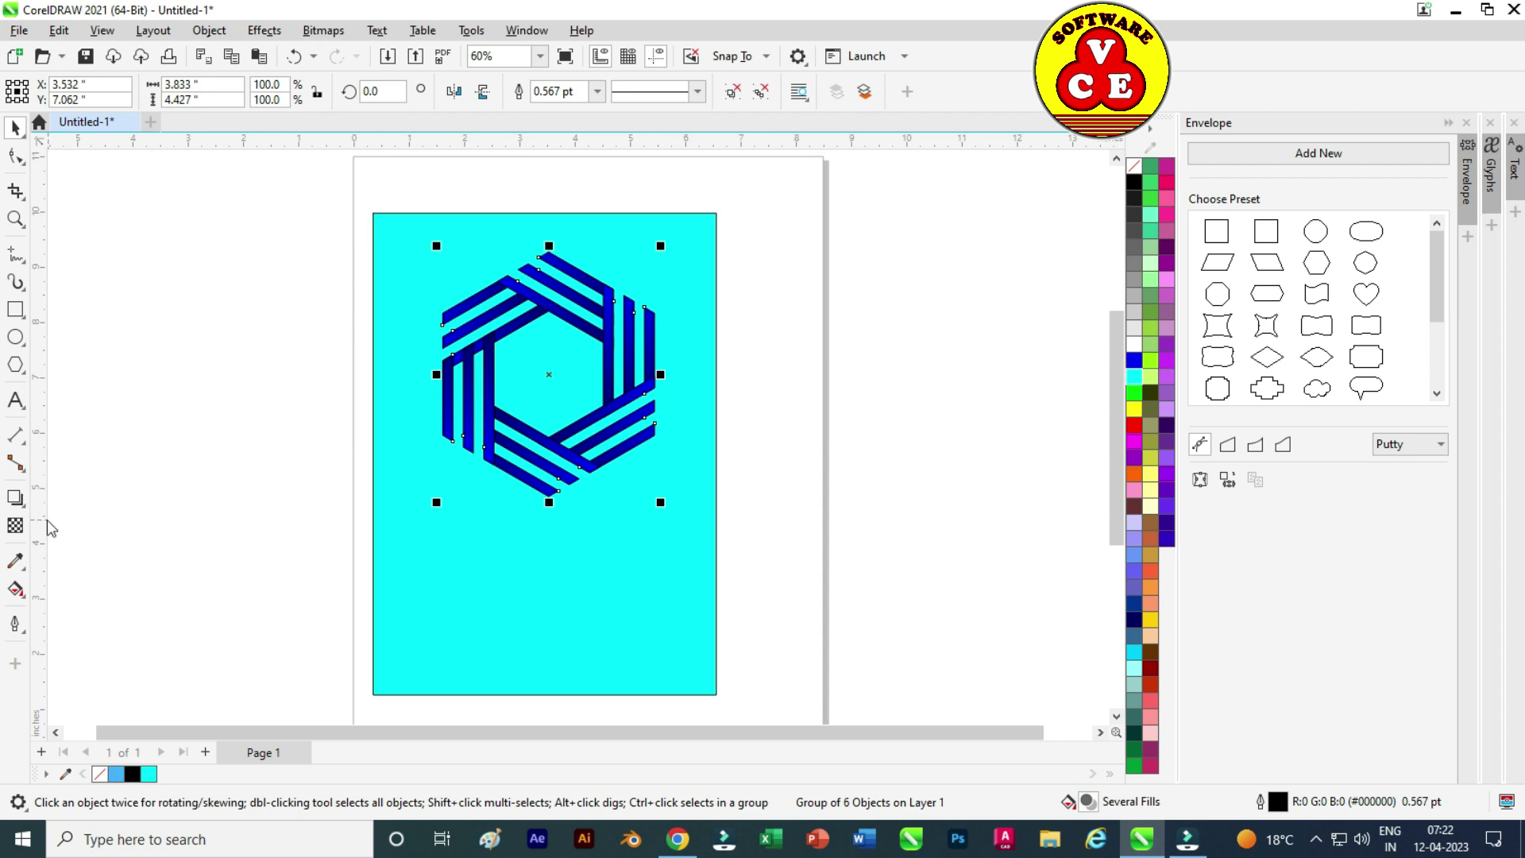
pyautogui.click(14, 501)
pyautogui.click(82, 502)
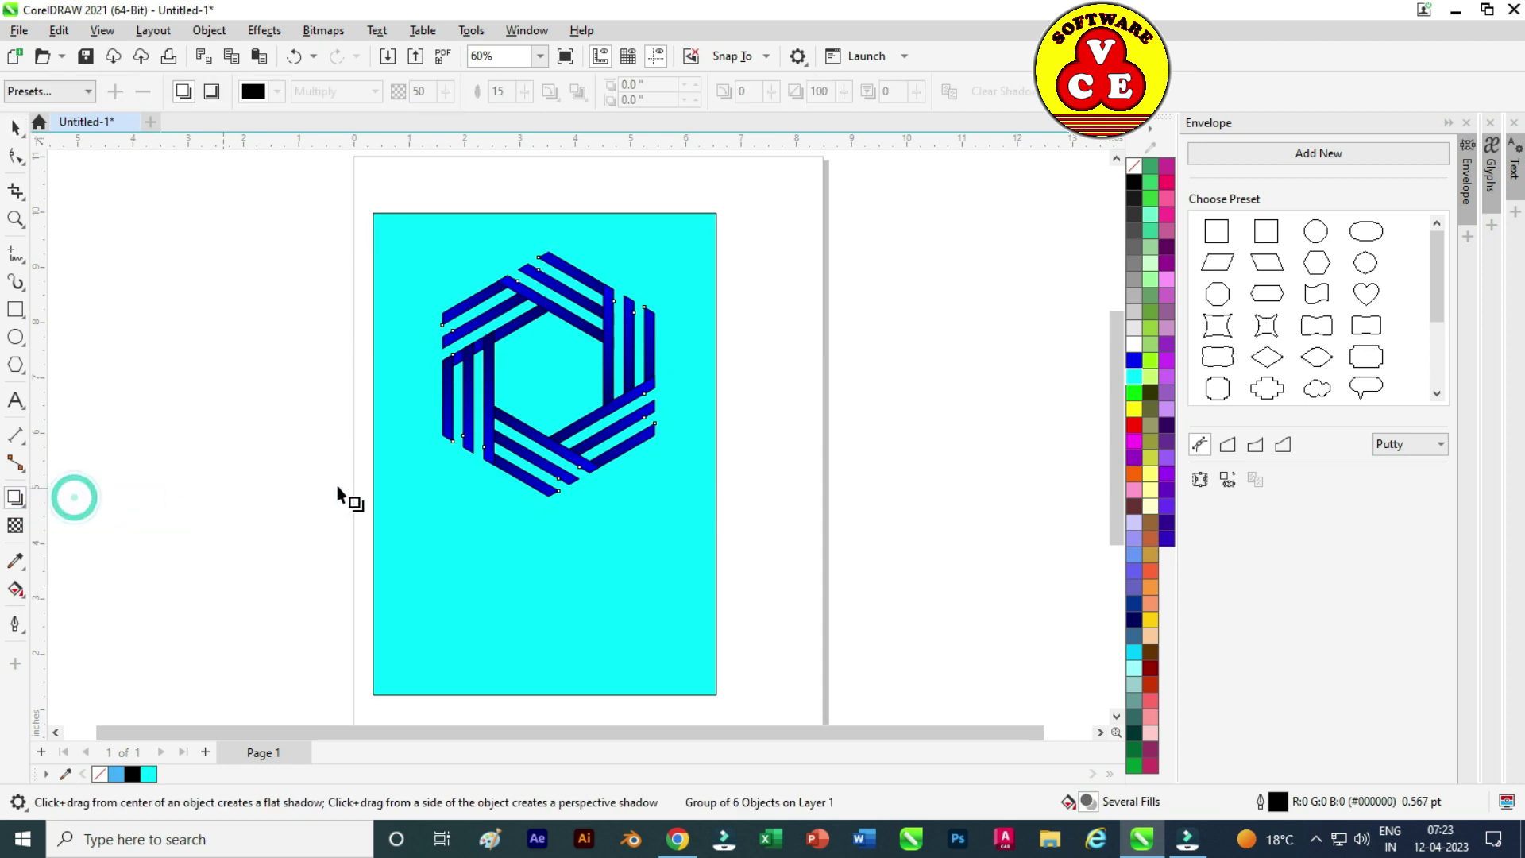
pyautogui.click(48, 91)
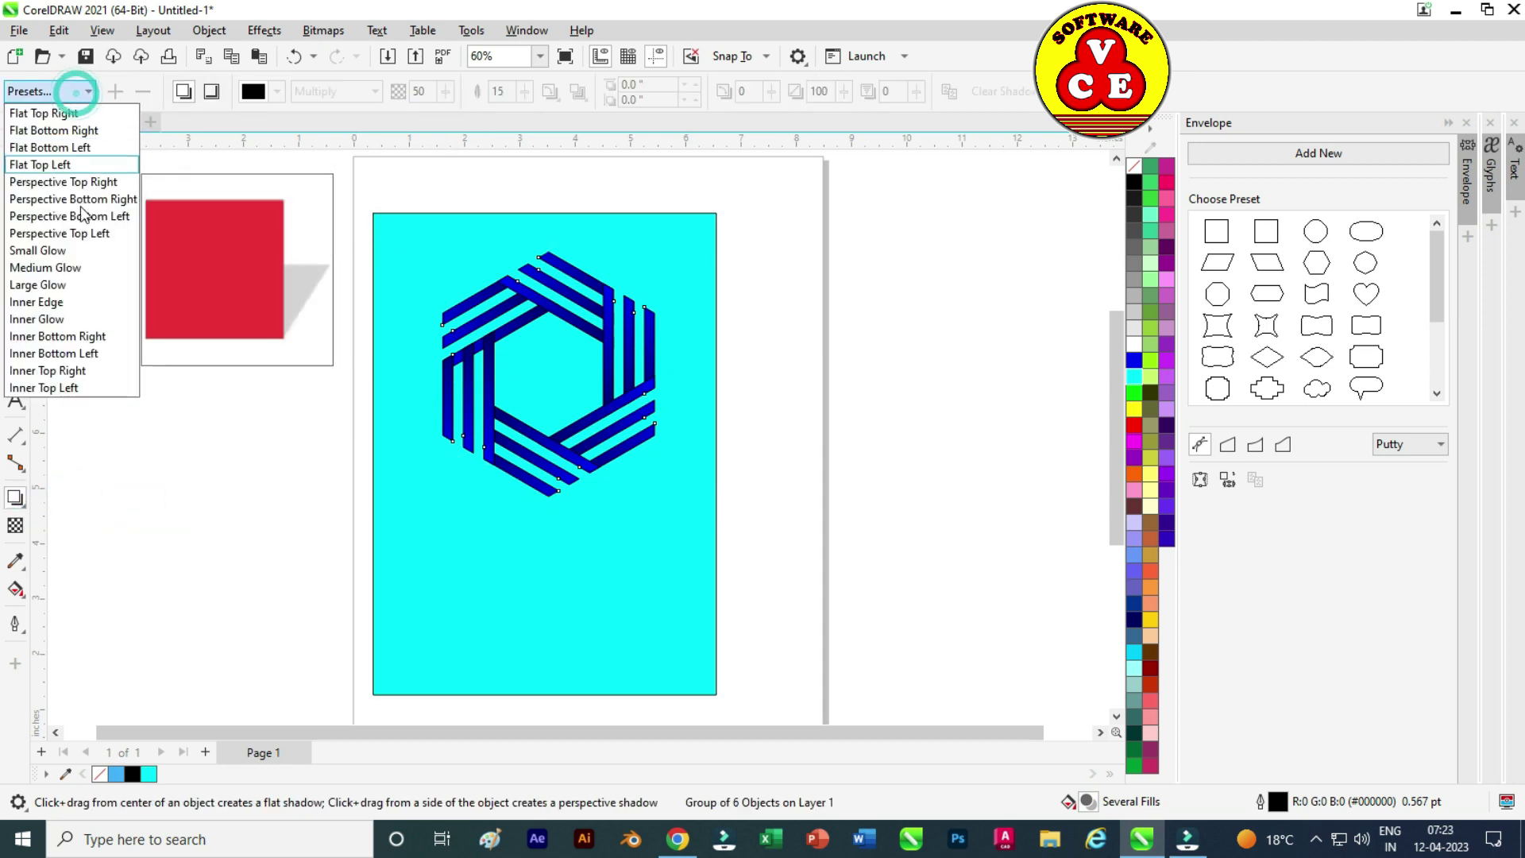
pyautogui.click(39, 251)
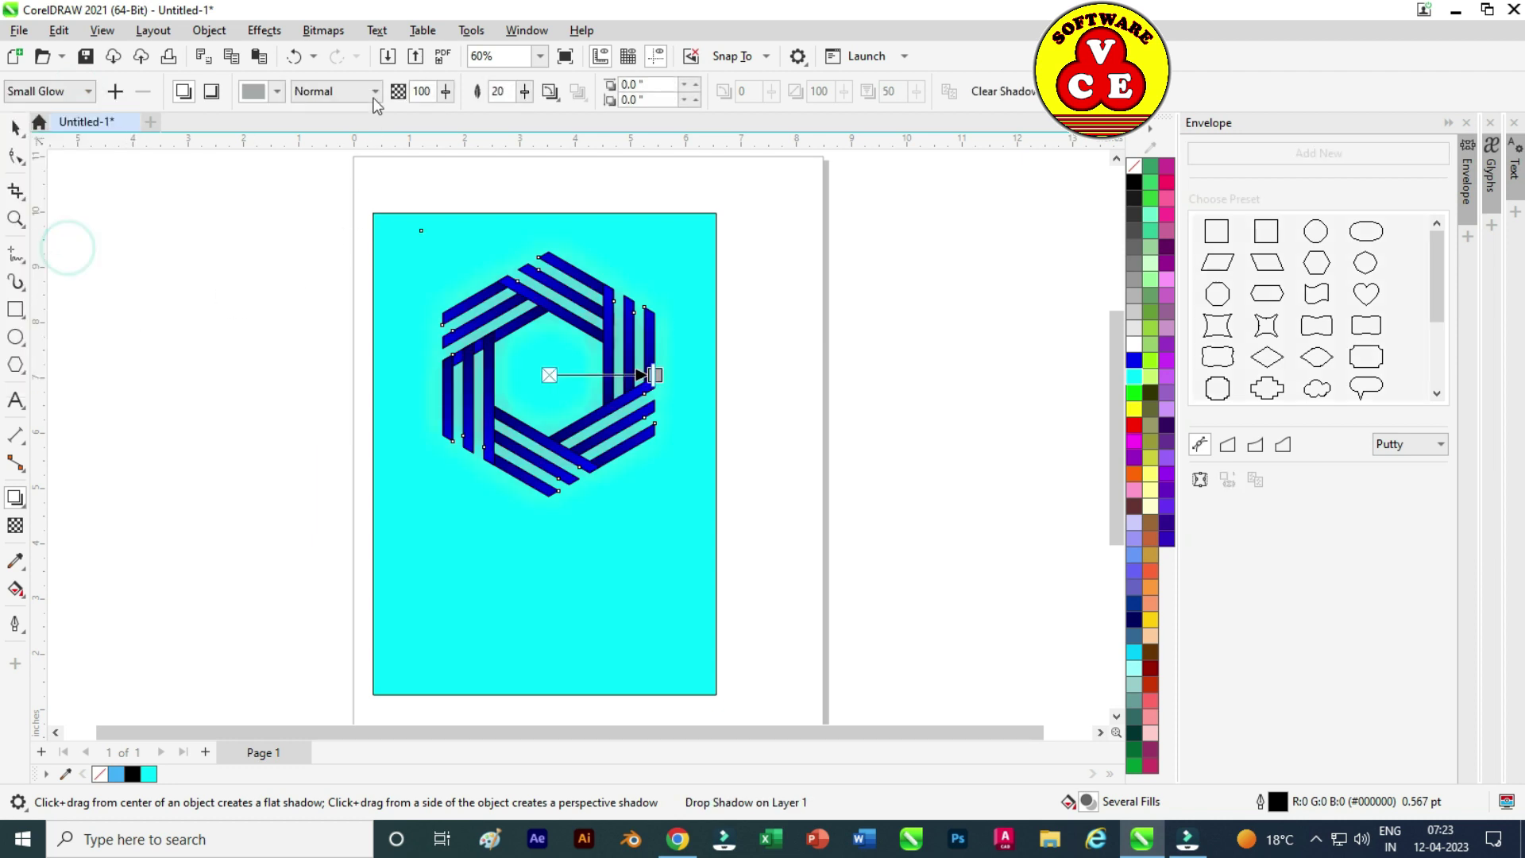
# Change the drop shadow's color to black and set its feathering to 4.
pyautogui.click(253, 93)
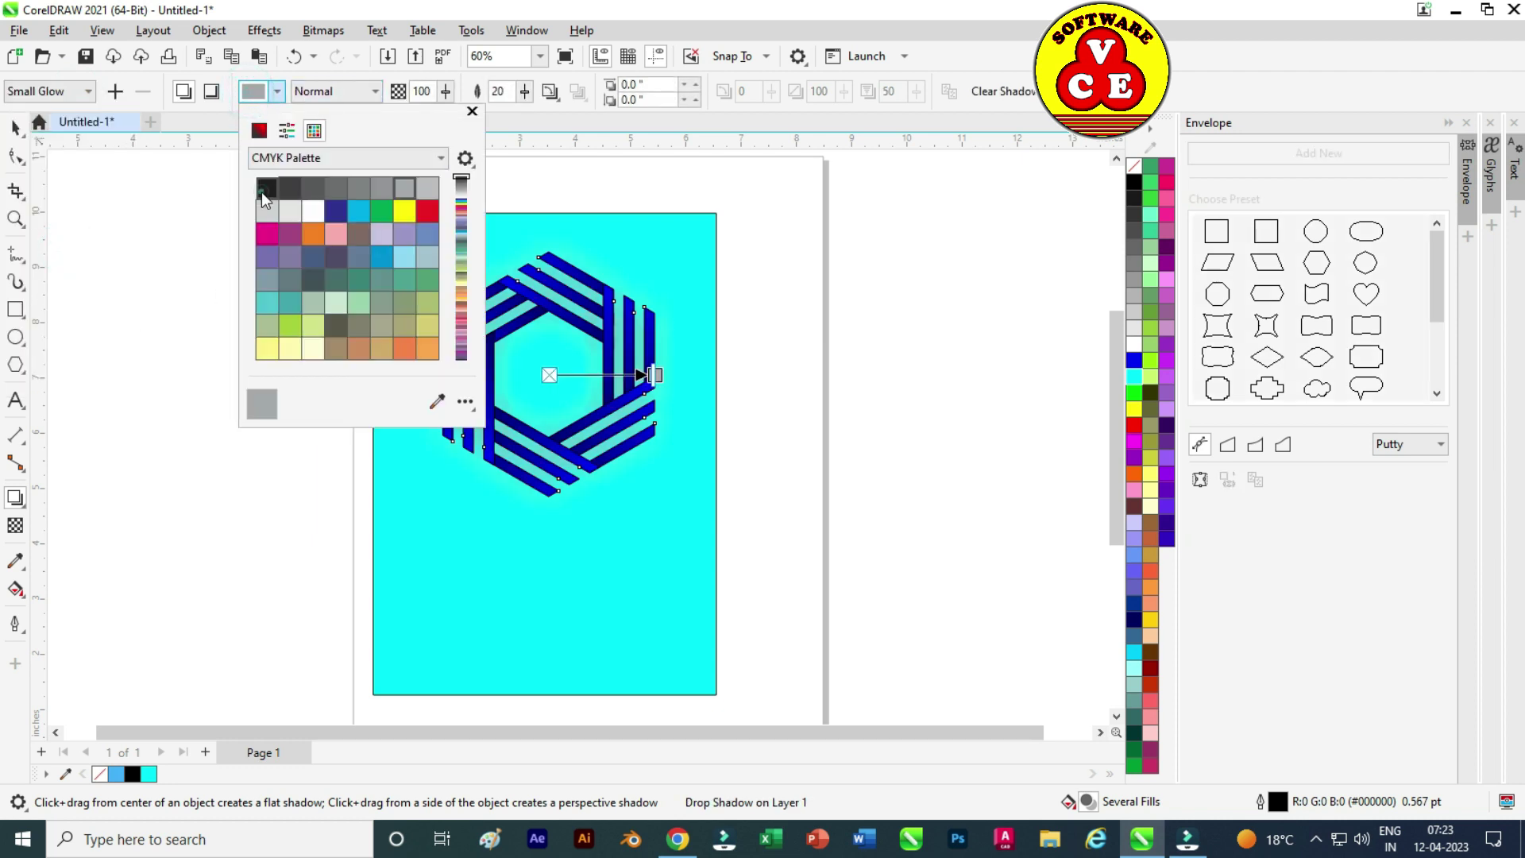
pyautogui.click(262, 191)
pyautogui.click(524, 94)
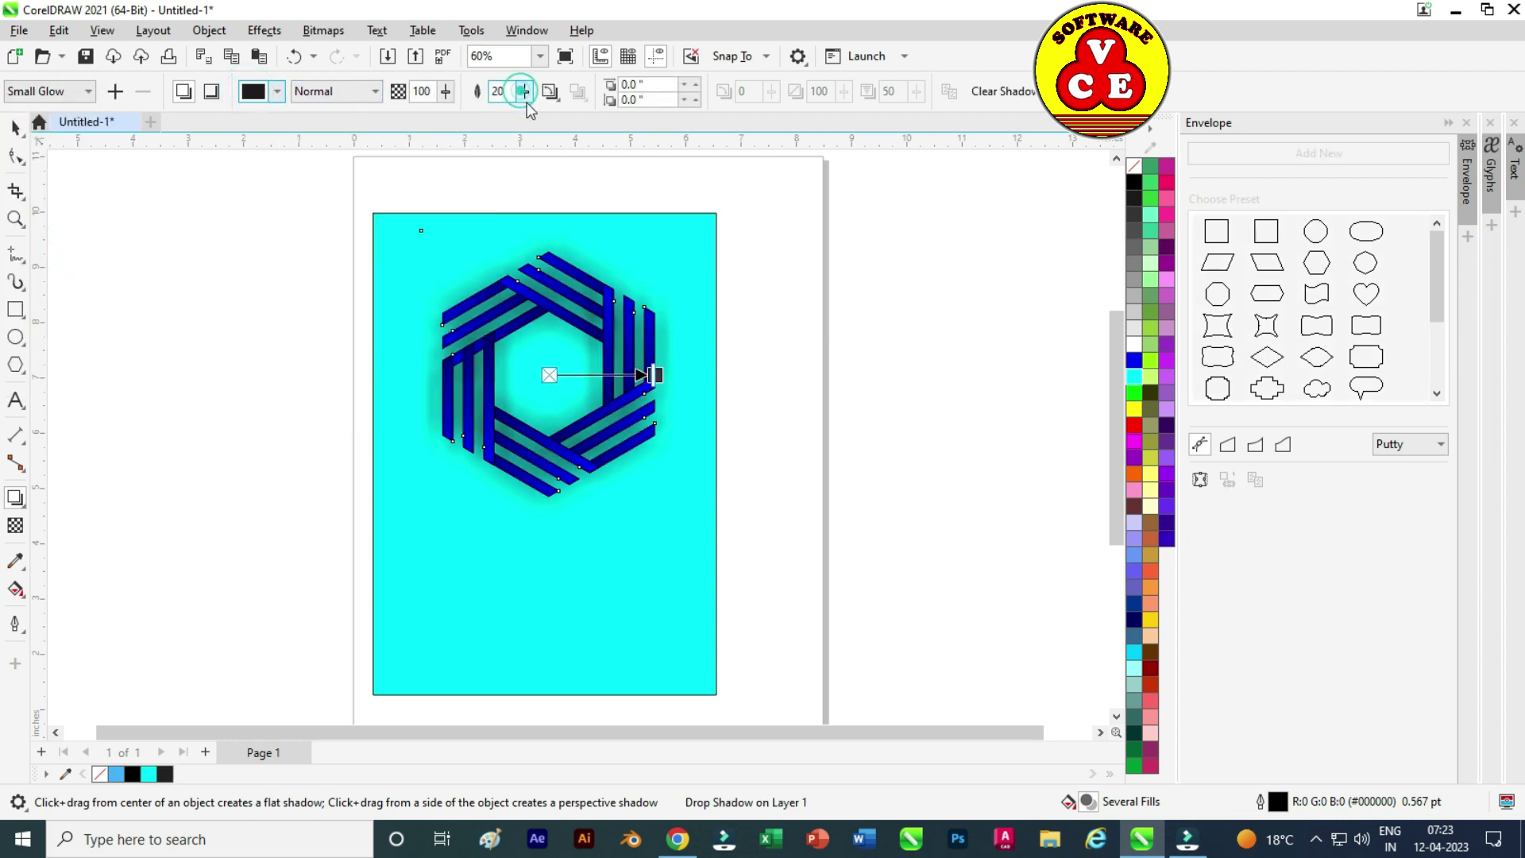
pyautogui.moveTo(524, 114); pyautogui.dragTo(517, 119)
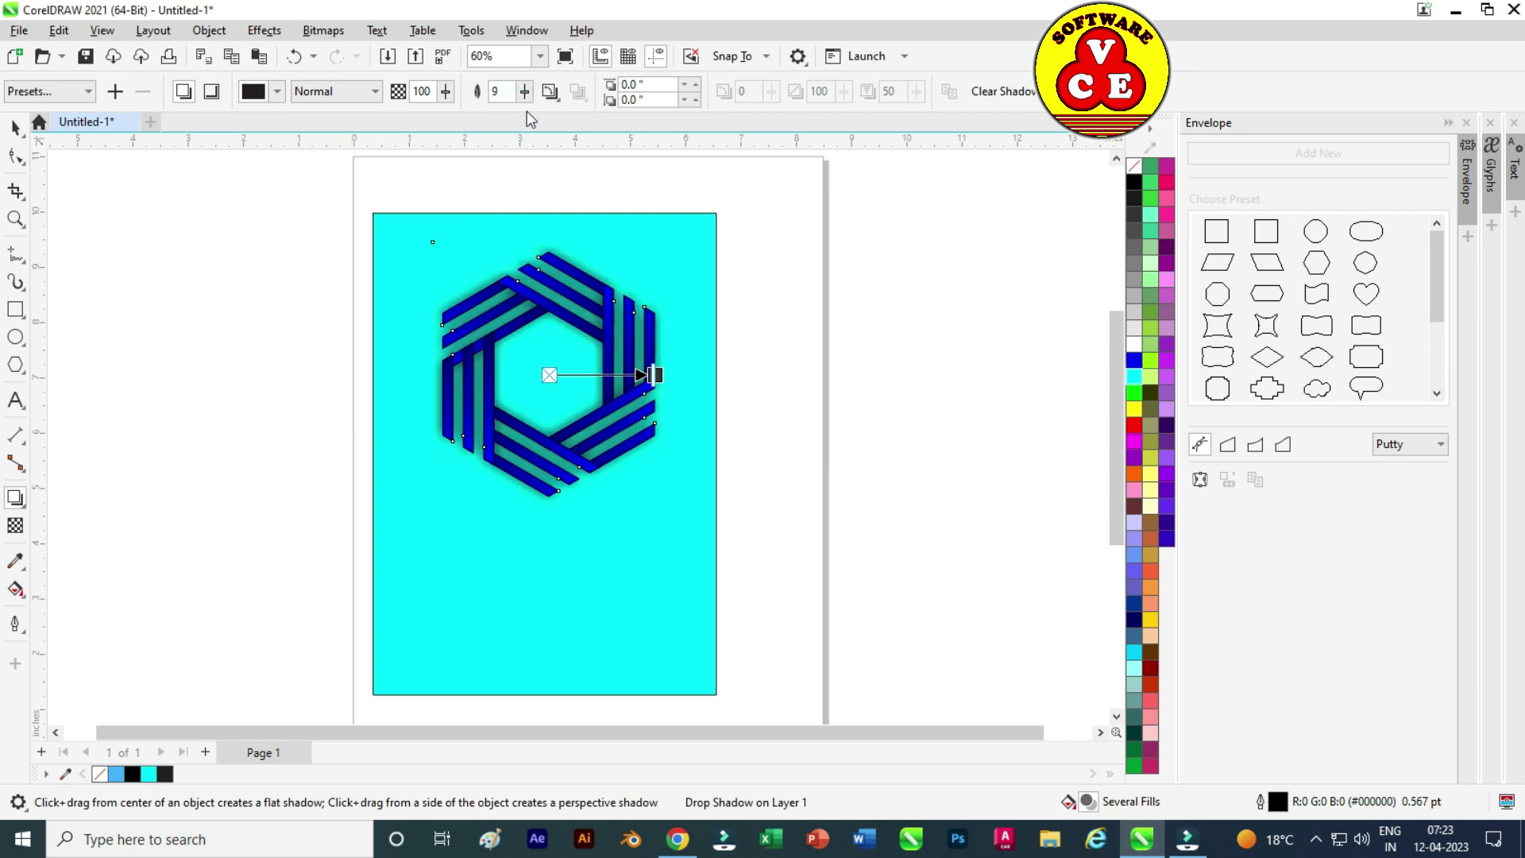
pyautogui.click(523, 93)
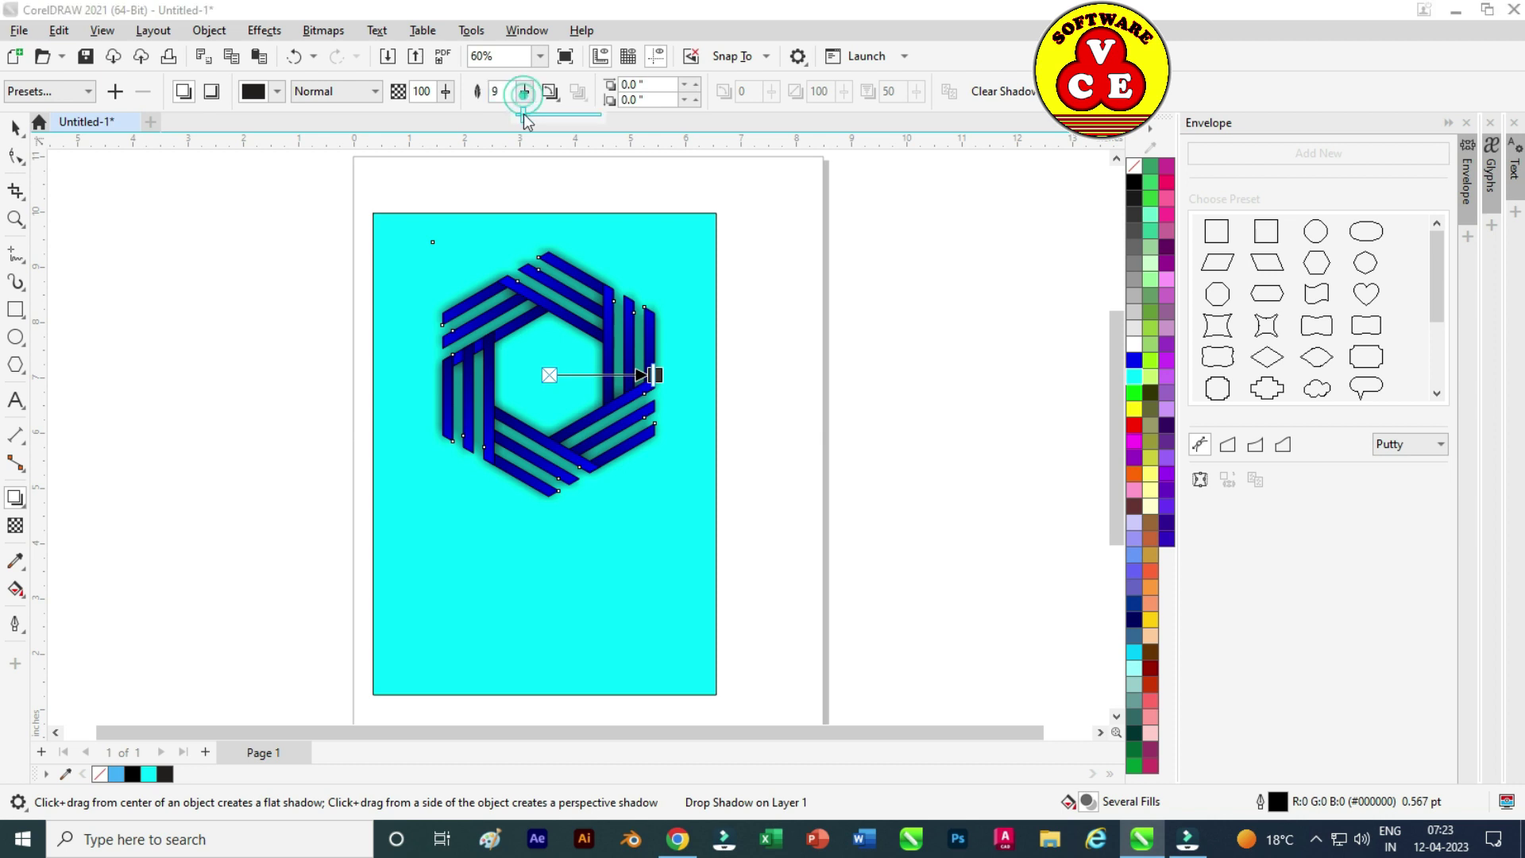
pyautogui.click(475, 93)
pyautogui.write('4')
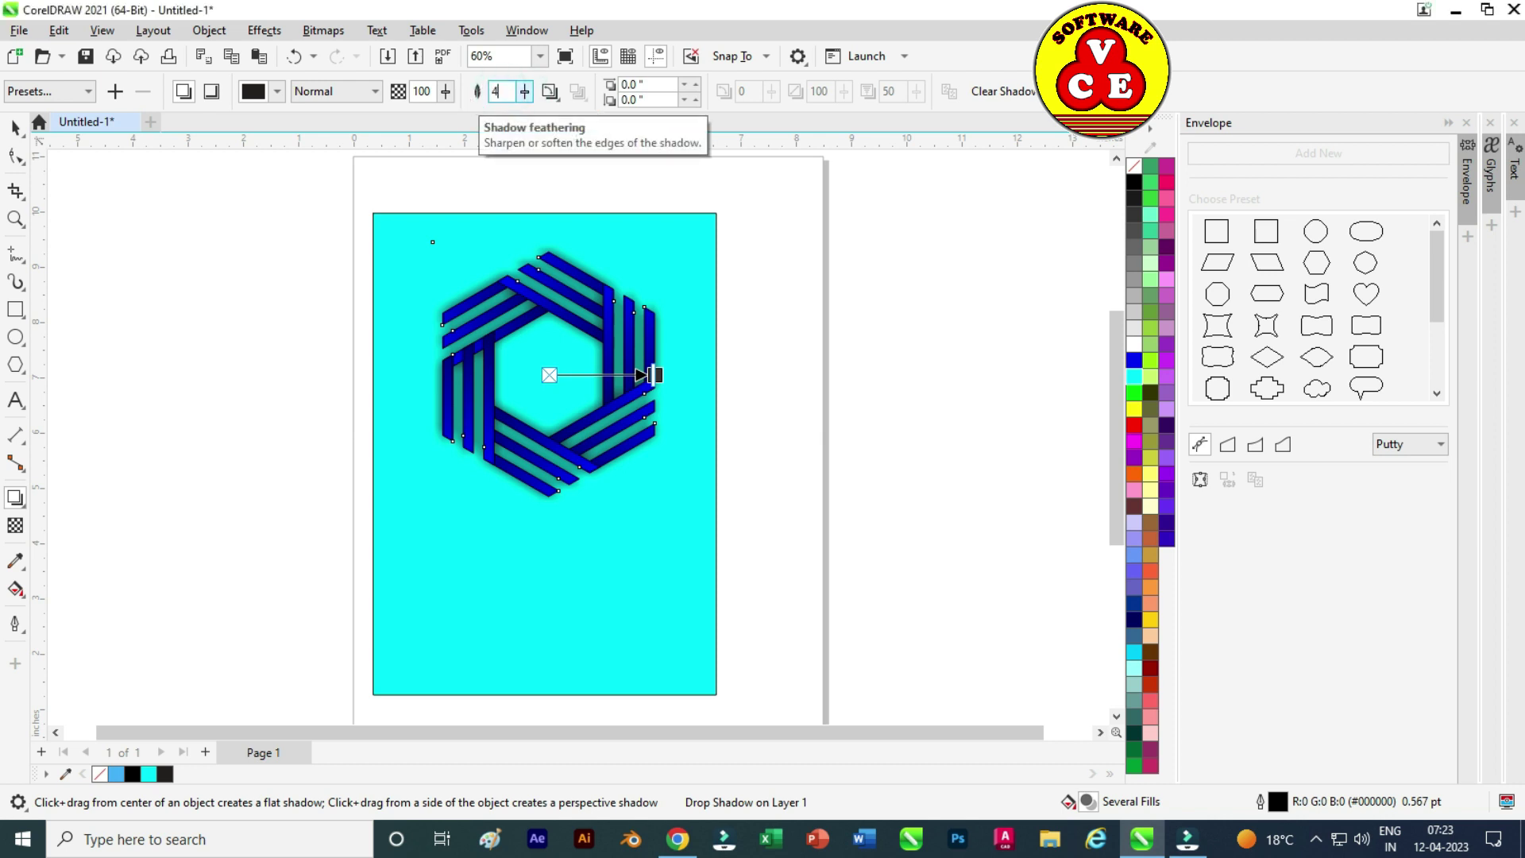
pyautogui.press('Return')
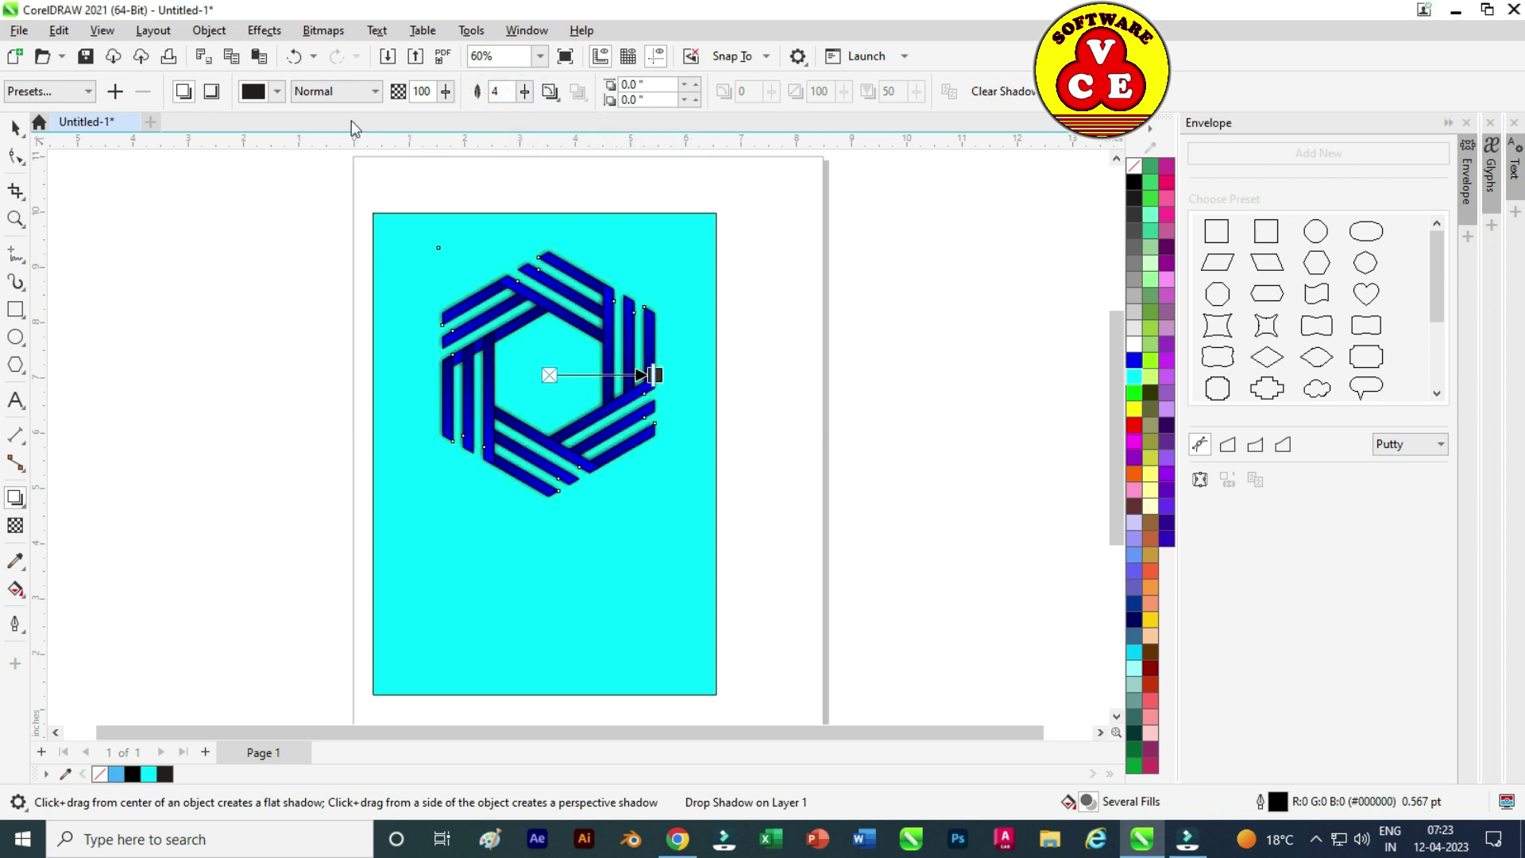
# Create a vertically mirrored, slightly flattened copy of the shadowed design directly below the original as its reflection.
pyautogui.click(15, 127)
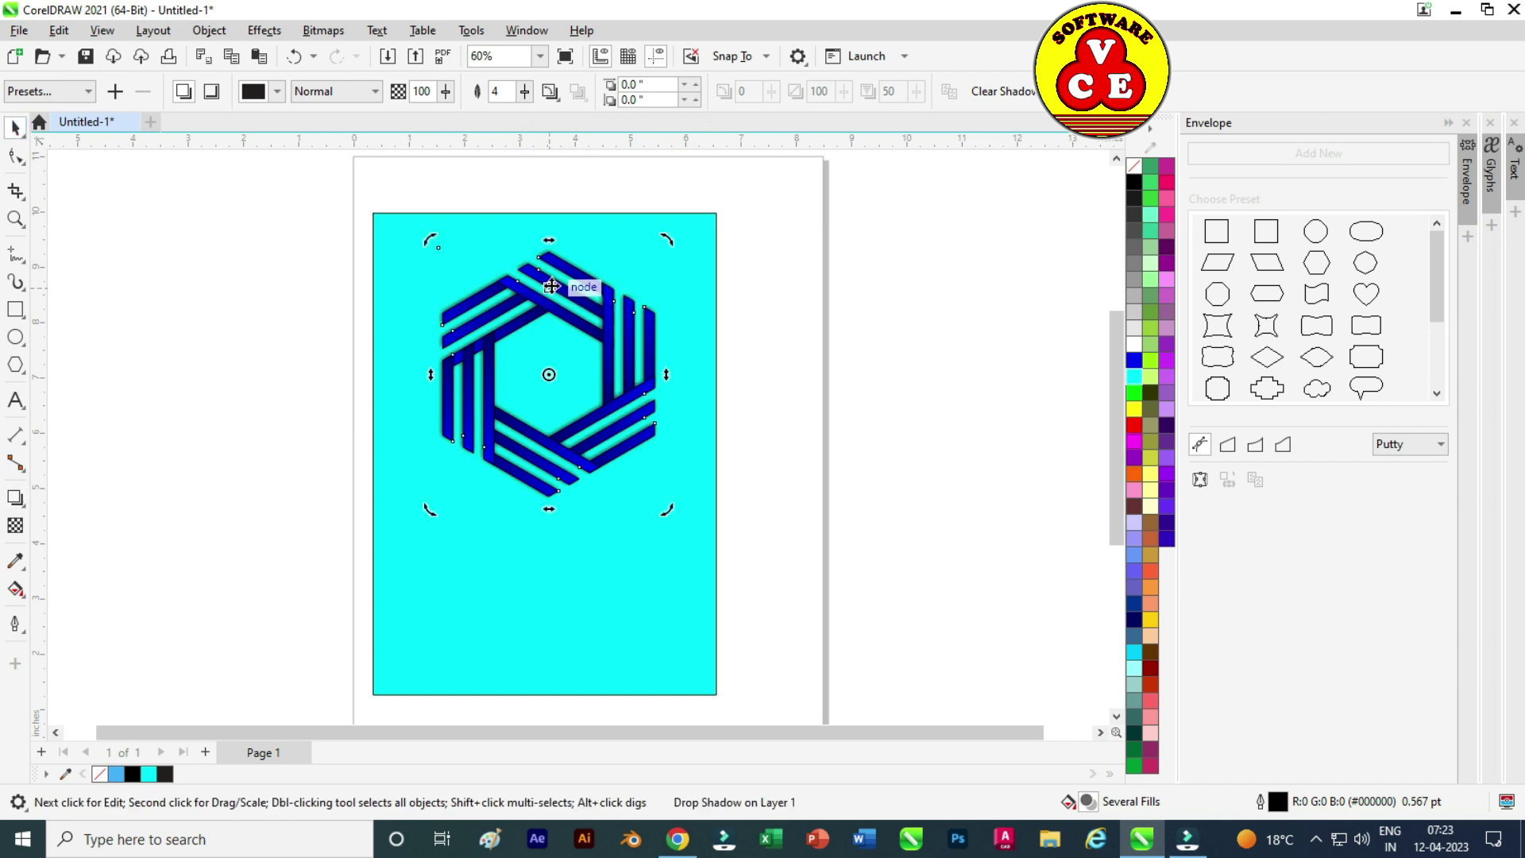
pyautogui.moveTo(549, 250); pyautogui.dragTo(556, 679)
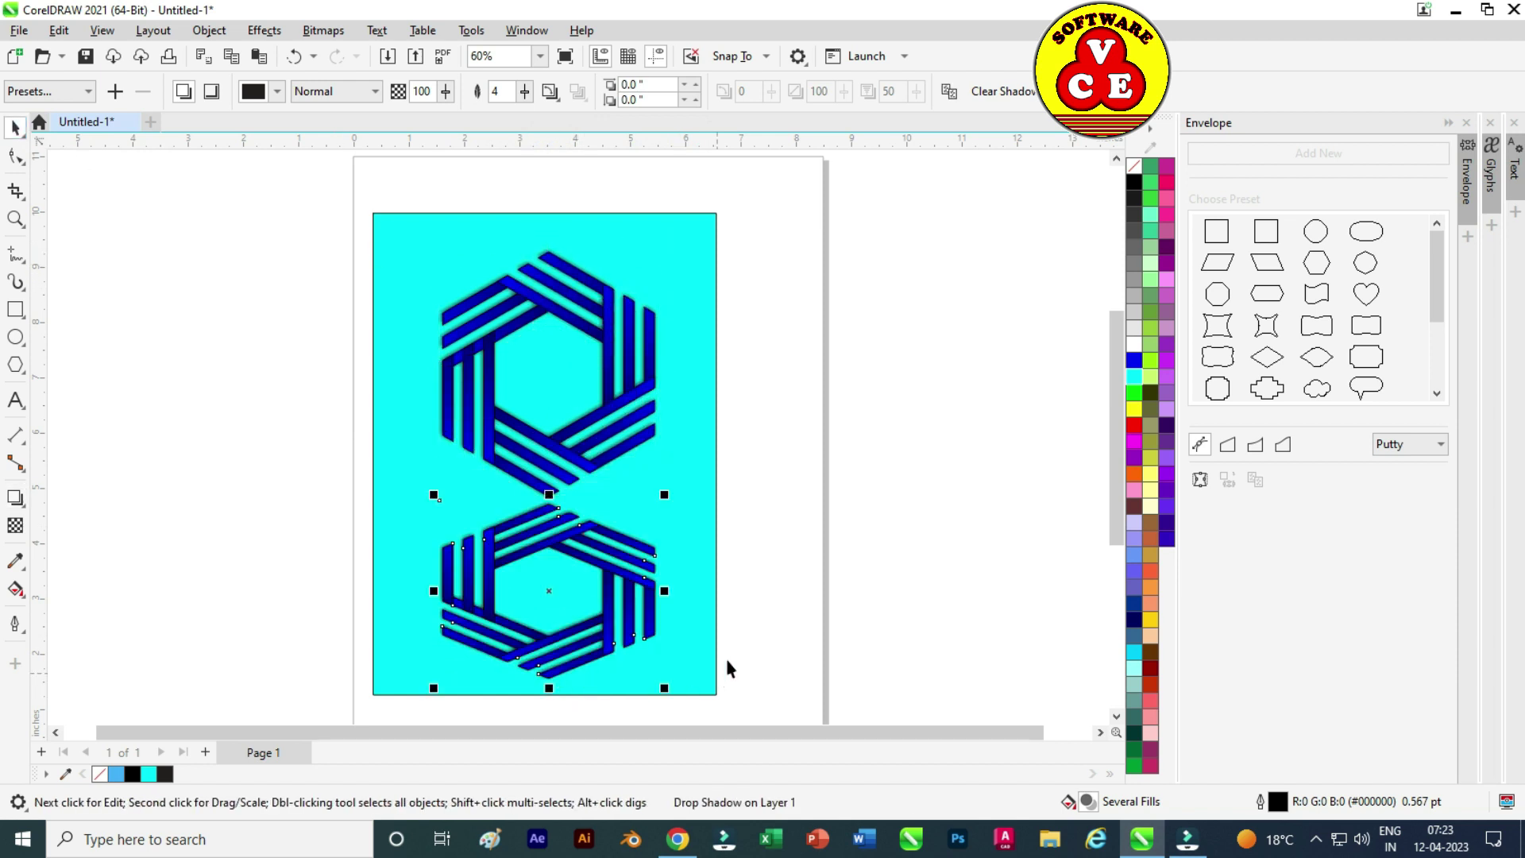
# Try to fade the mirrored copy with a vertical fountain transparency while its shadow effect is still live.
pyautogui.click(16, 526)
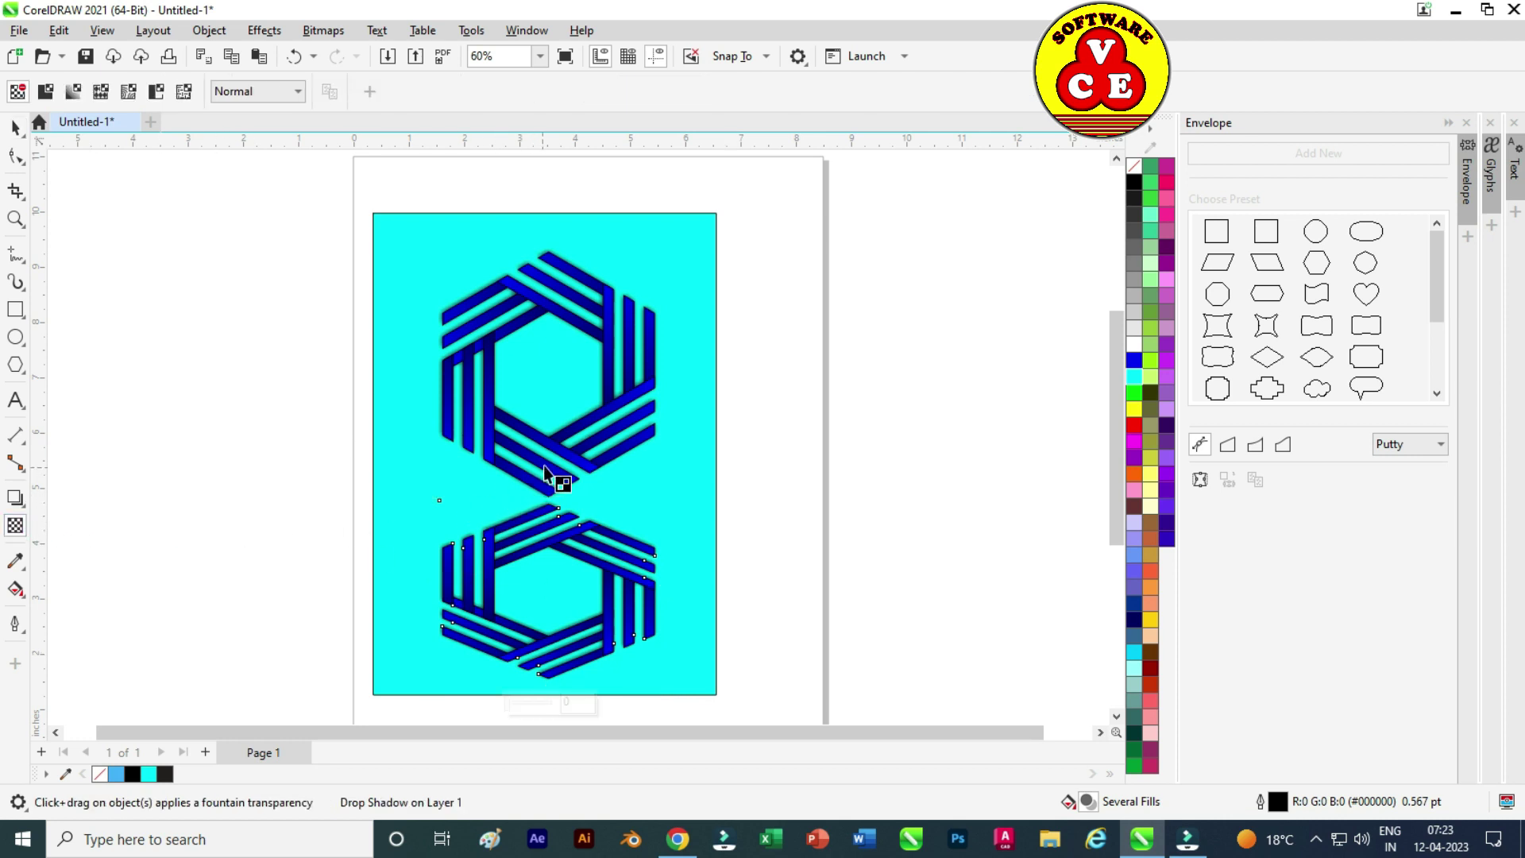
pyautogui.moveTo(549, 461)
pyautogui.mouseDown()
pyautogui.moveTo(555, 636)
pyautogui.moveTo(550, 592)
pyautogui.mouseUp()
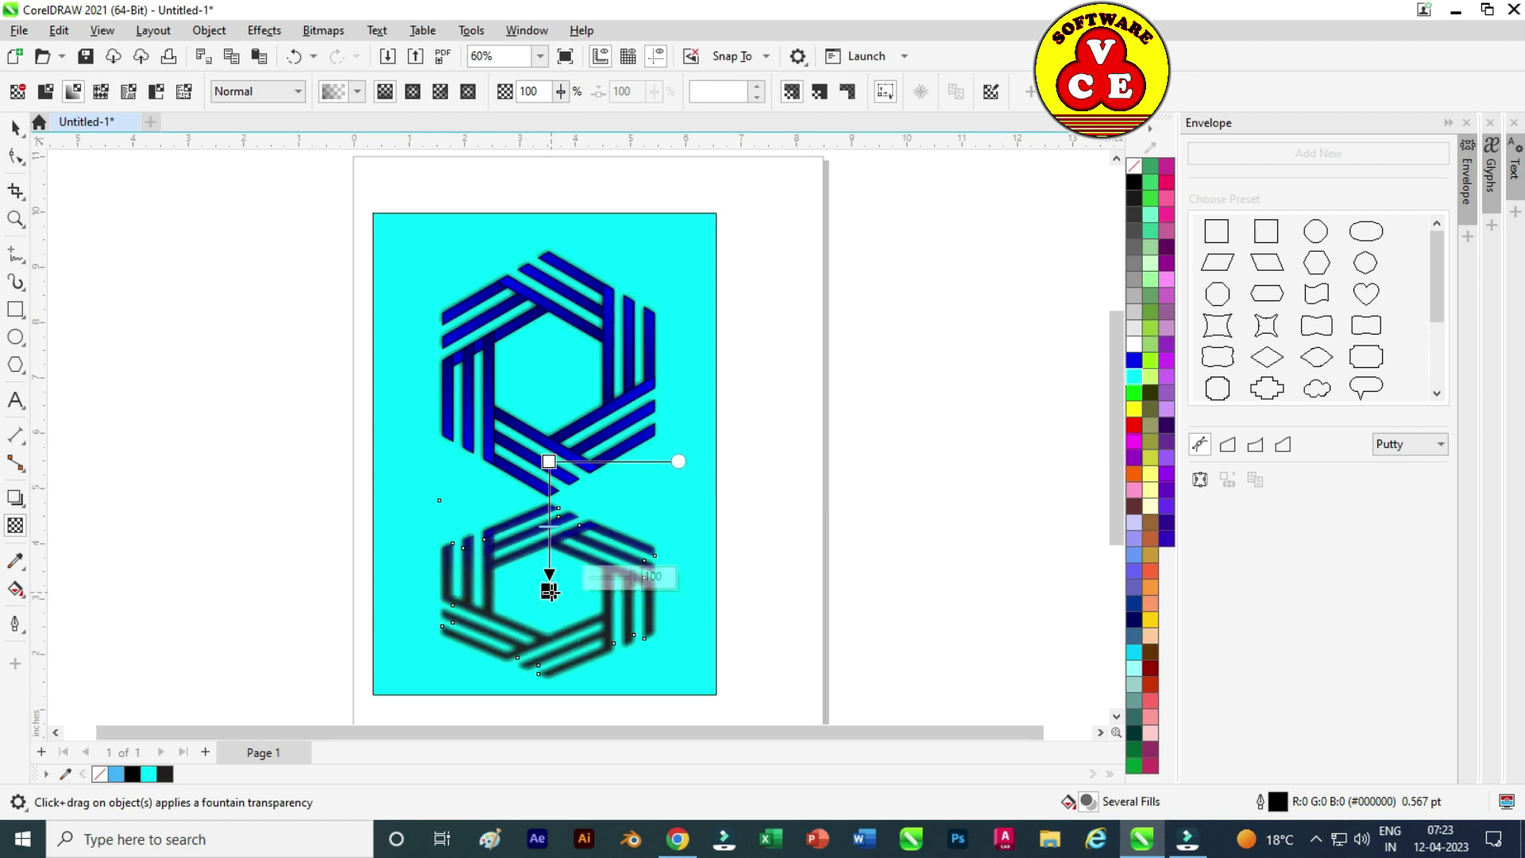
pyautogui.hotkey('ctrl', 'z')
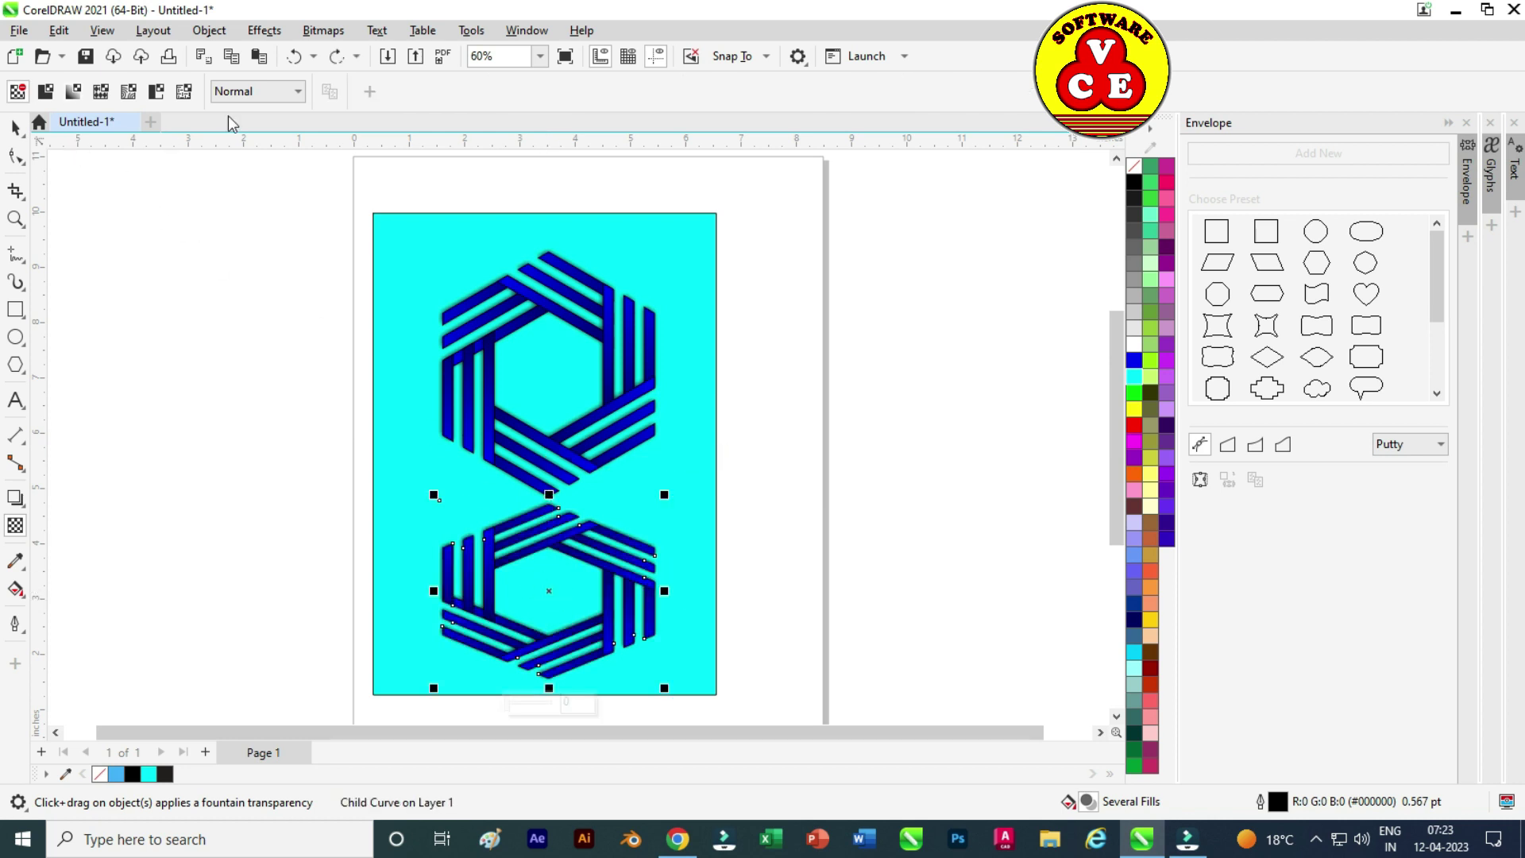
# Flatten the mirrored copy's effects into a 300 dpi RGB bitmap with transparent background, and fade it downward with a linear fountain transparency.
pyautogui.click(264, 31)
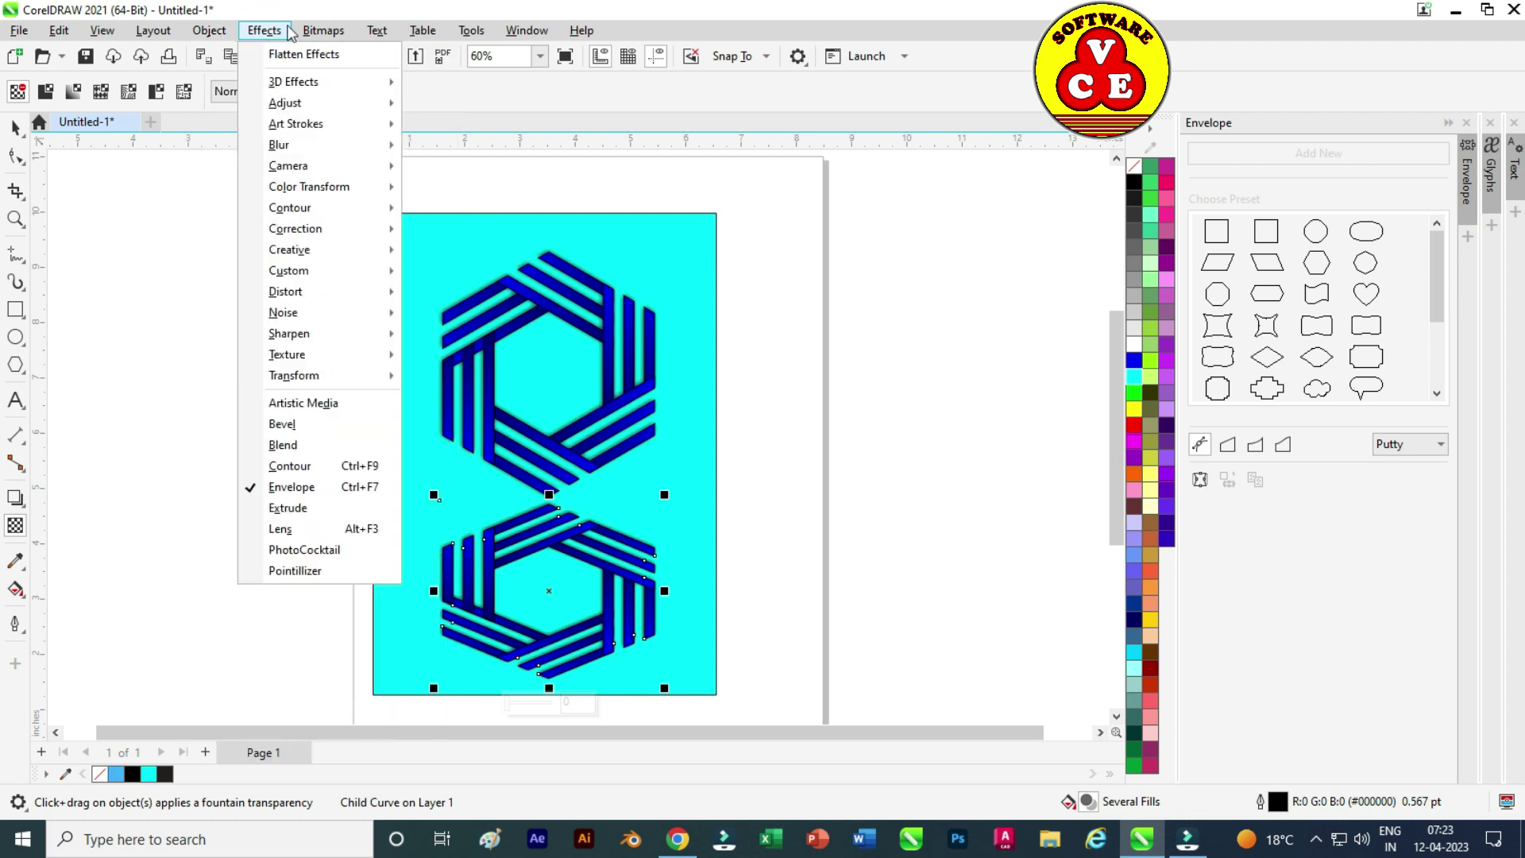
pyautogui.click(344, 55)
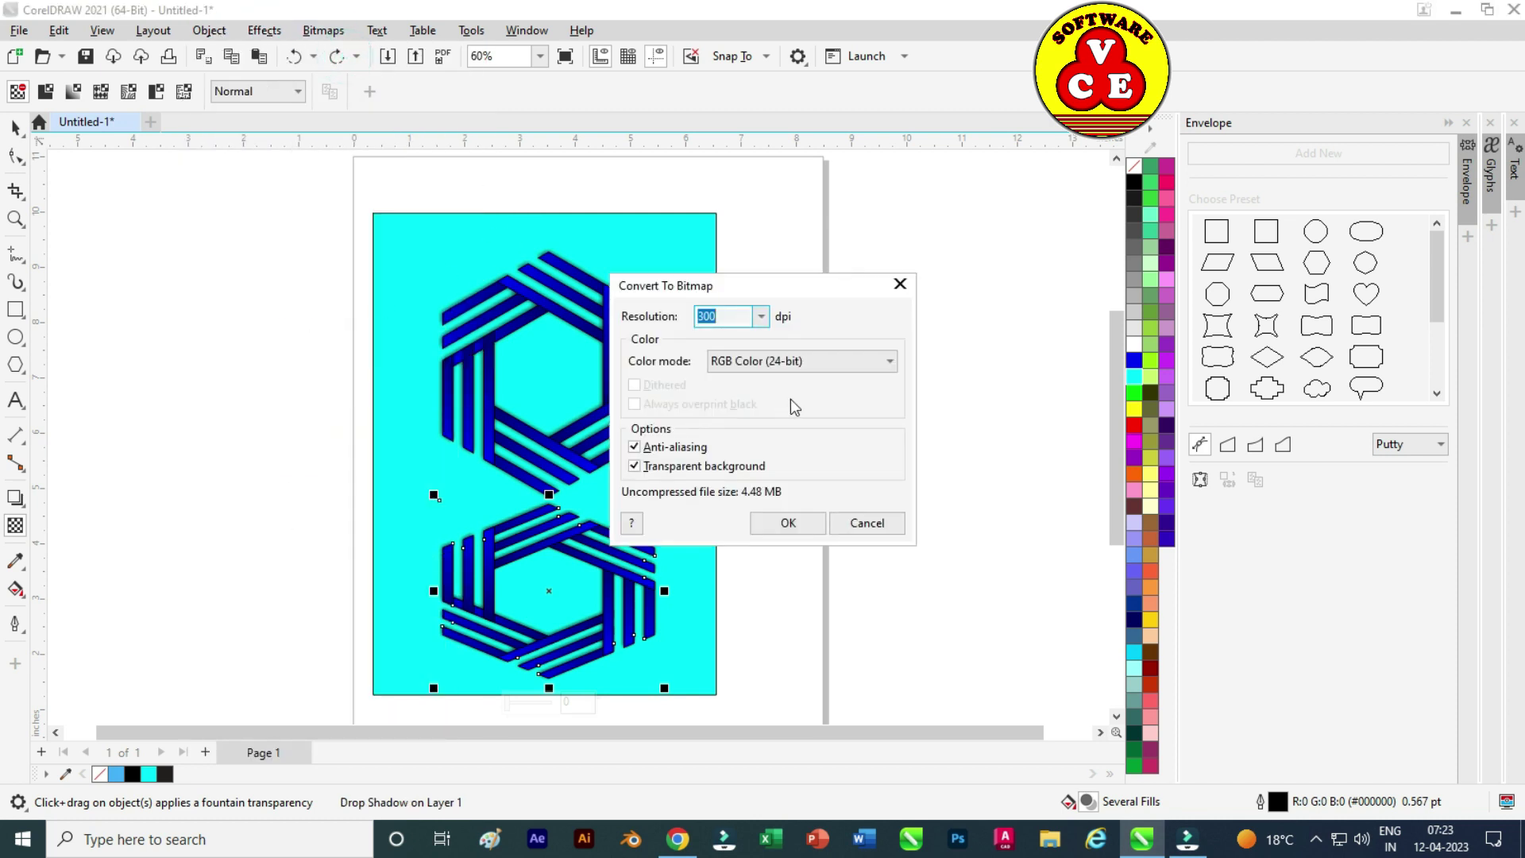
pyautogui.click(801, 525)
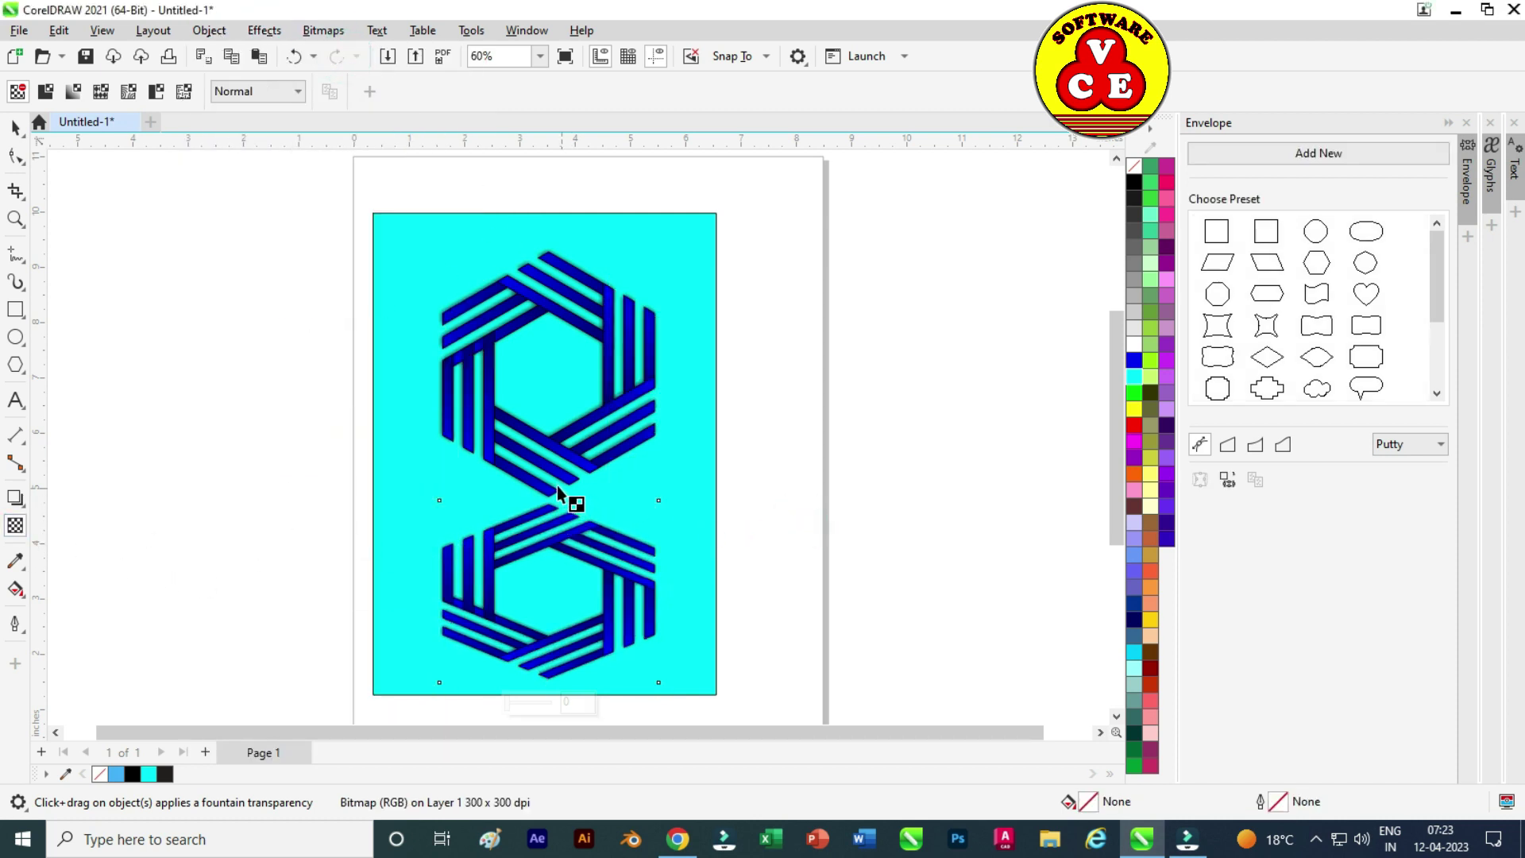
pyautogui.moveTo(549, 461); pyautogui.dragTo(550, 629)
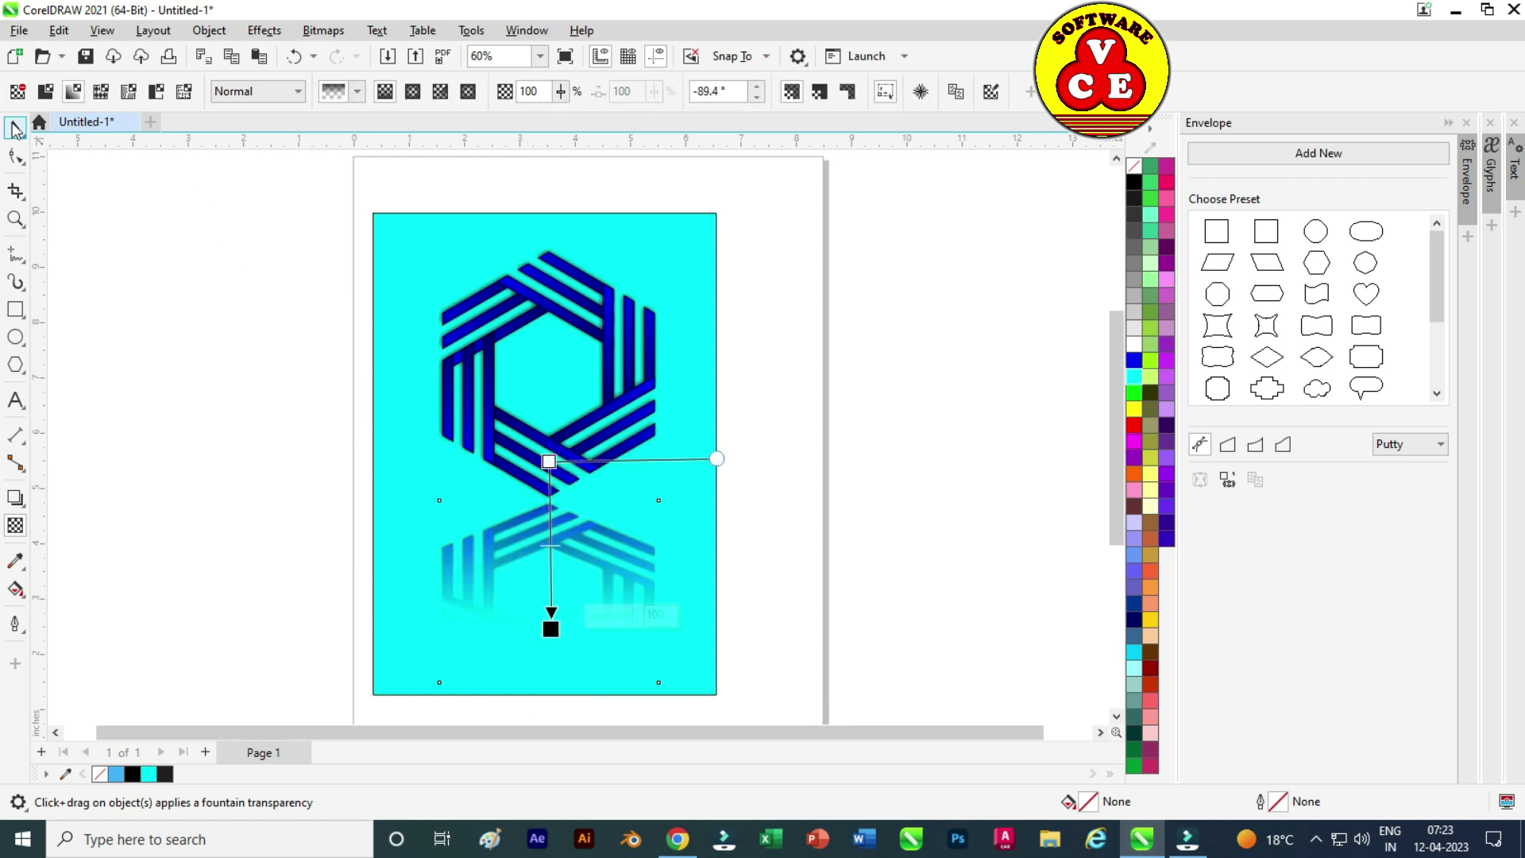
pyautogui.click(15, 127)
# Try red, orange, brown, blue and dark purple fills on the background rectangle, and settle on light yellow (#FFFF66).
pyautogui.scroll(-1, 556, 265)
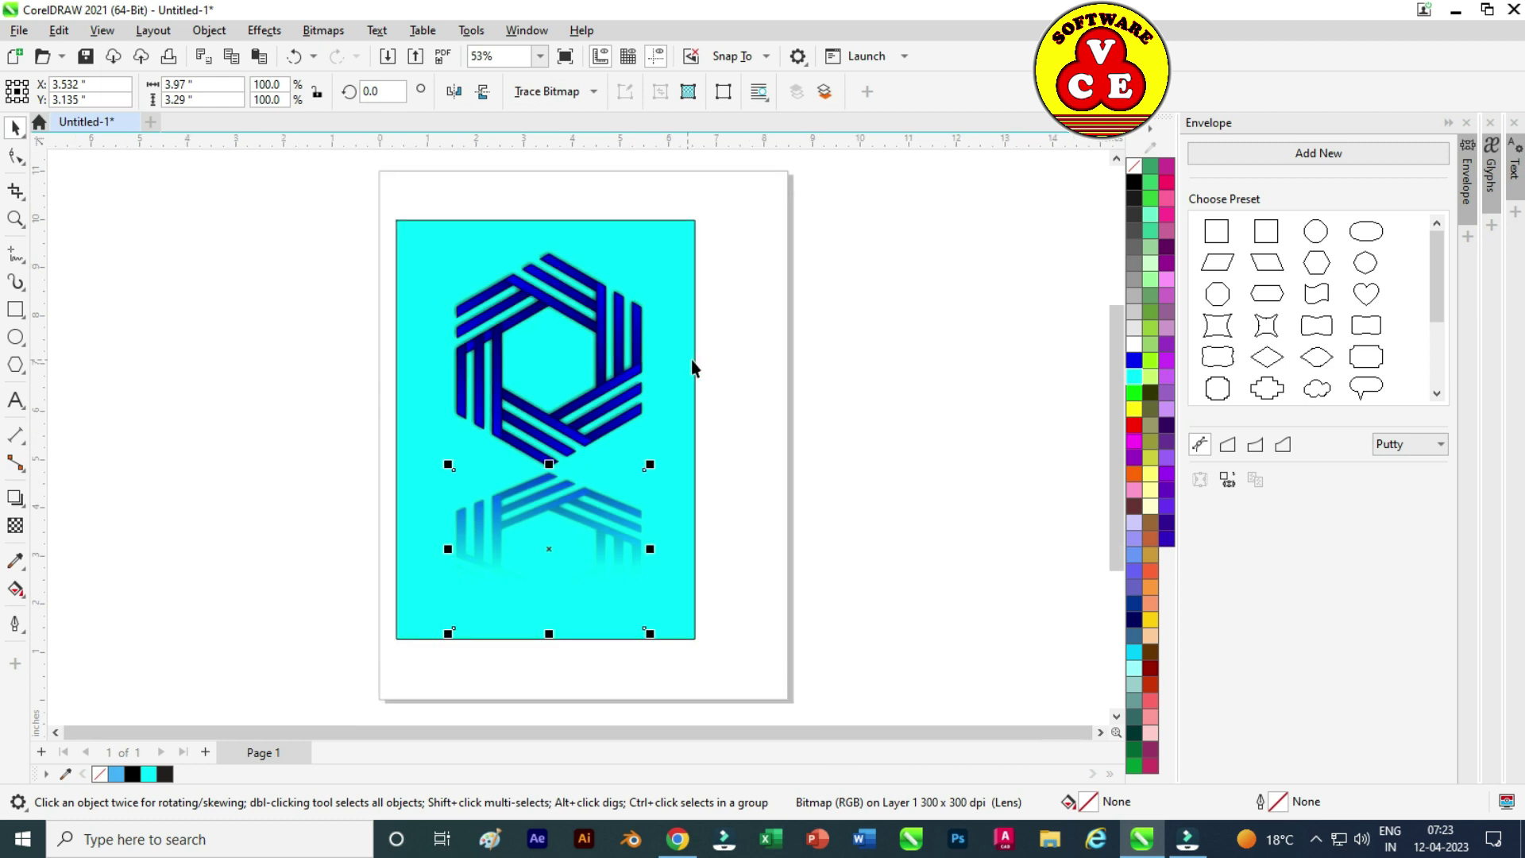
pyautogui.click(675, 251)
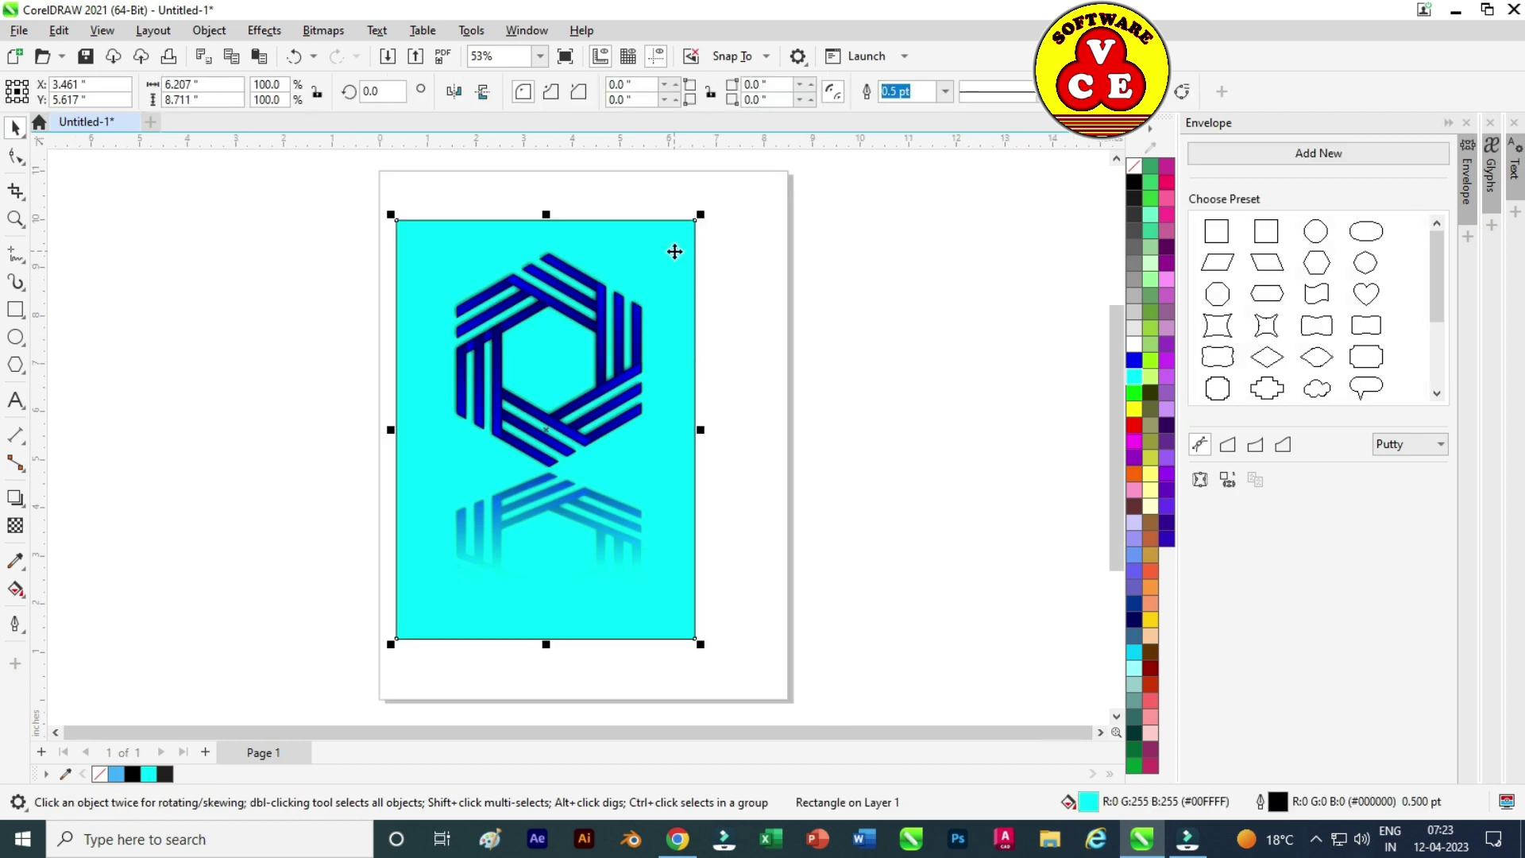
pyautogui.click(1134, 426)
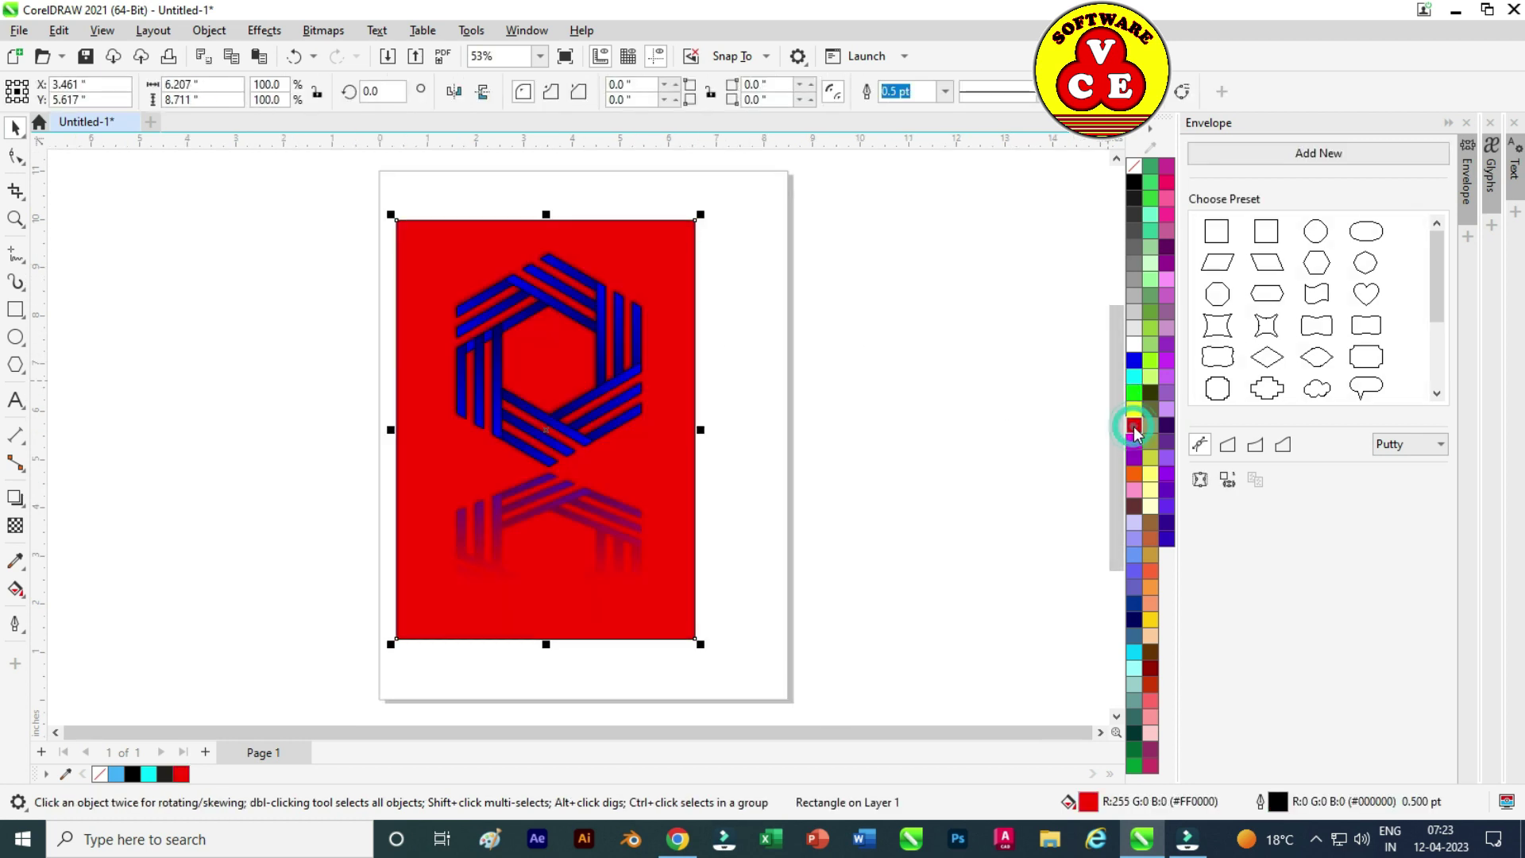
pyautogui.click(1135, 475)
pyautogui.click(1136, 486)
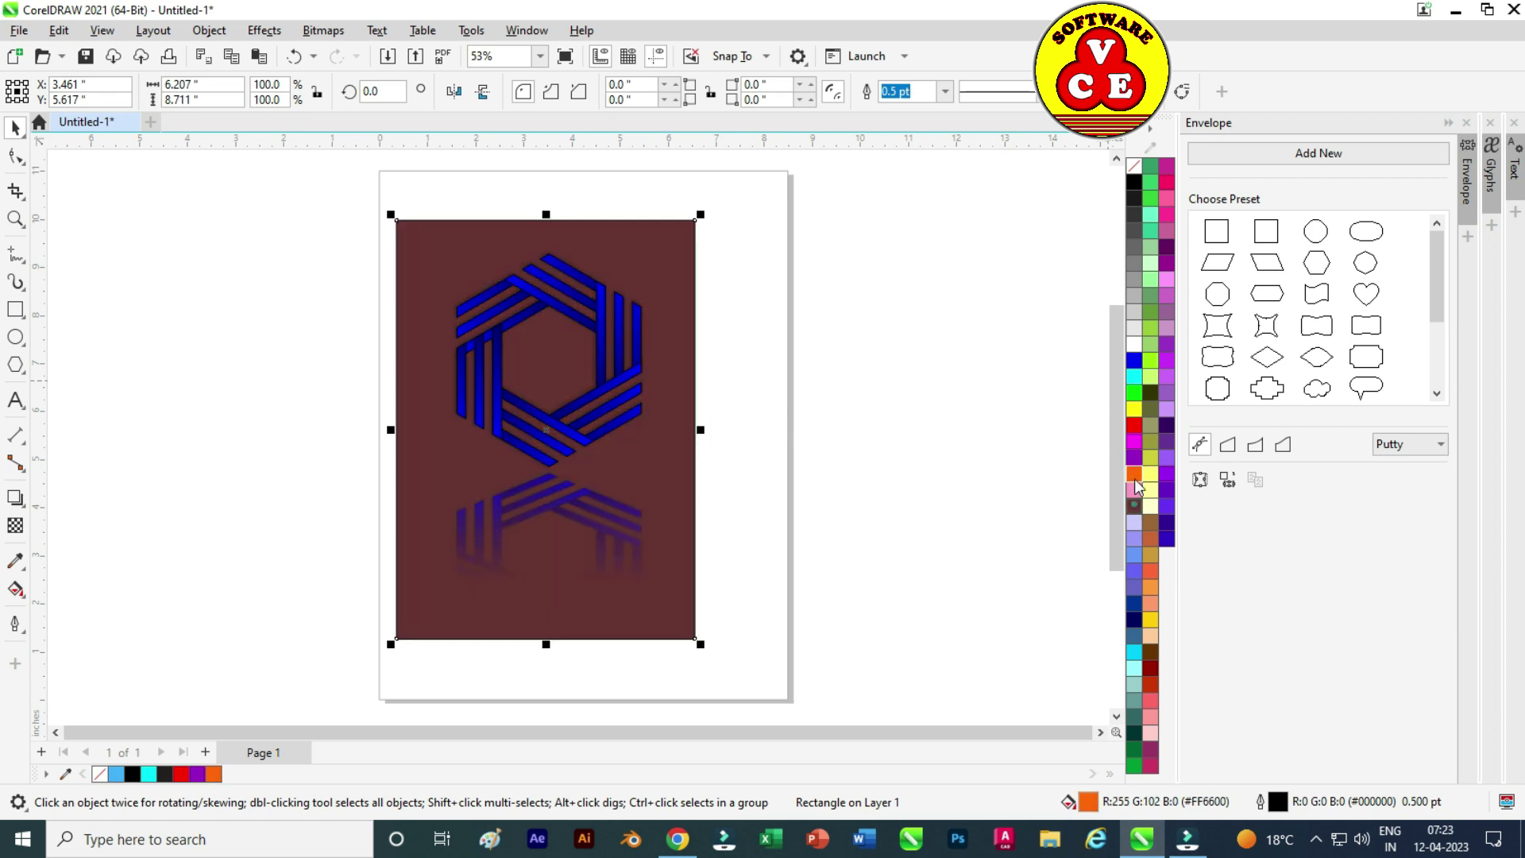
pyautogui.click(1135, 359)
pyautogui.click(1168, 253)
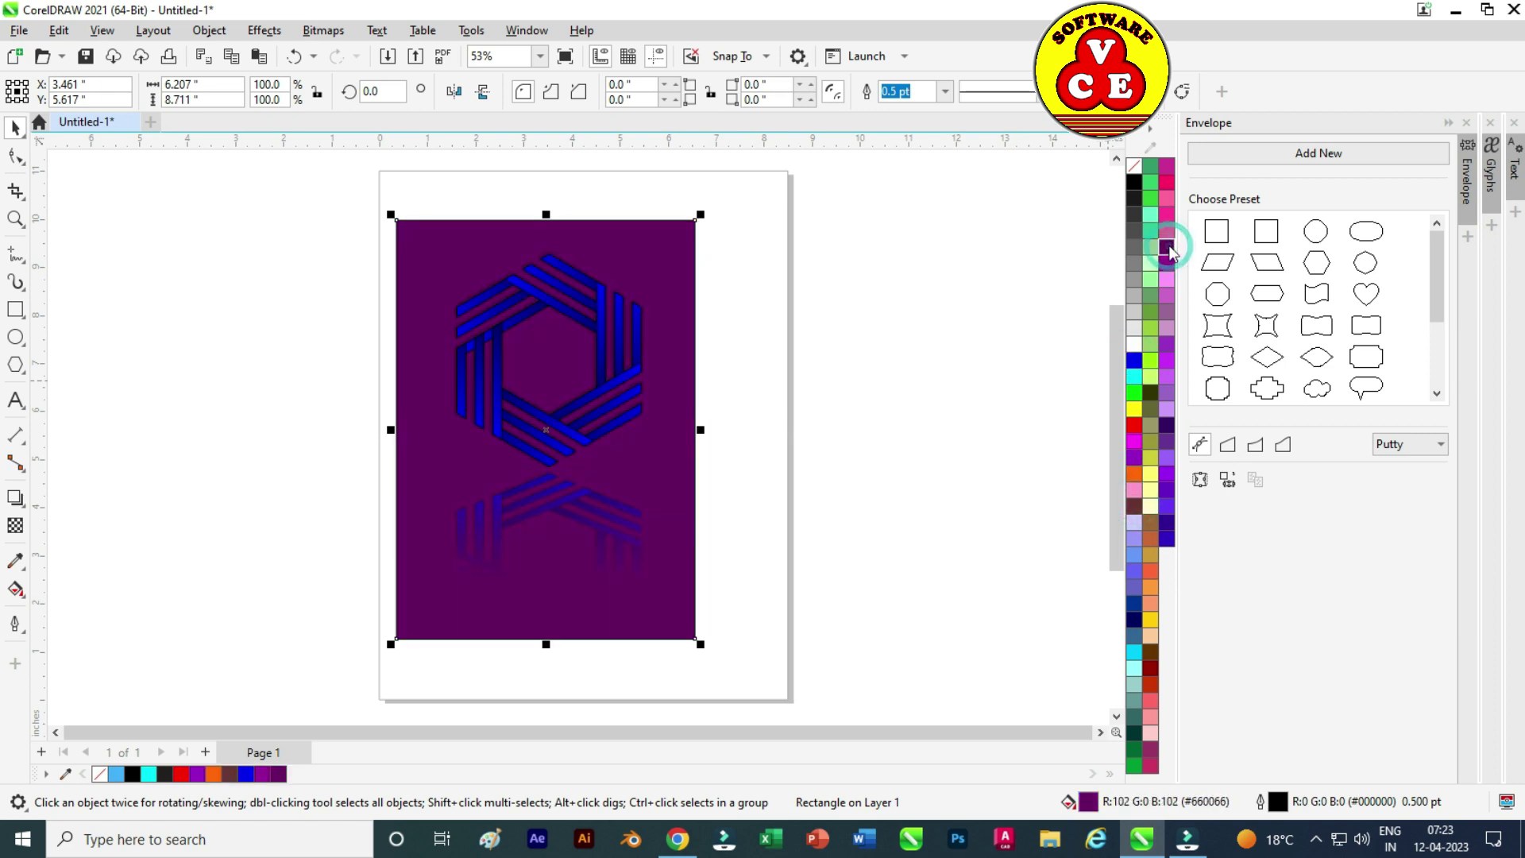
pyautogui.click(1151, 475)
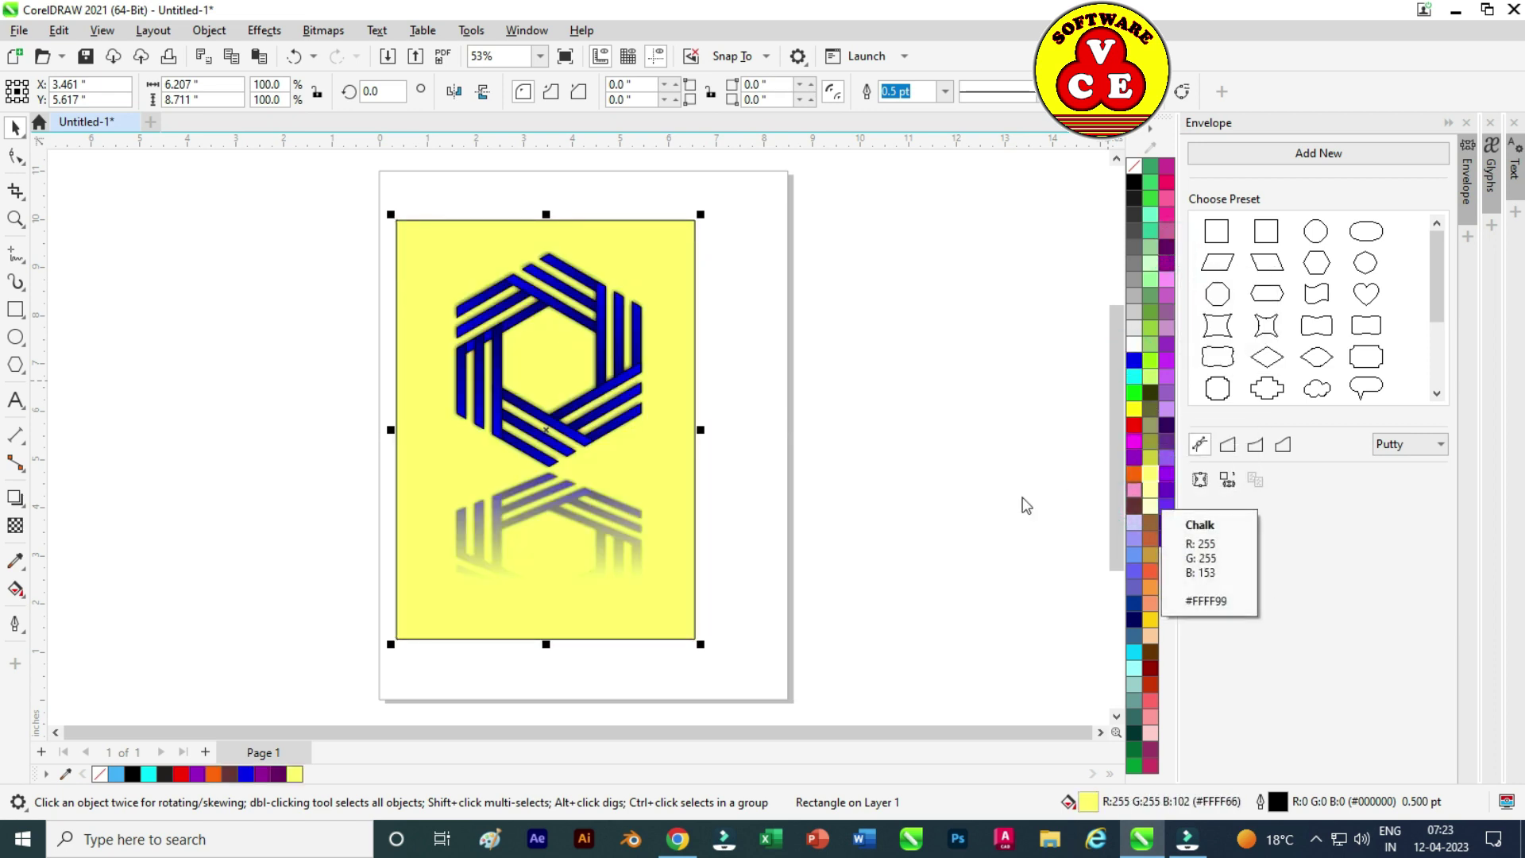
pyautogui.scroll(2, 516, 364)
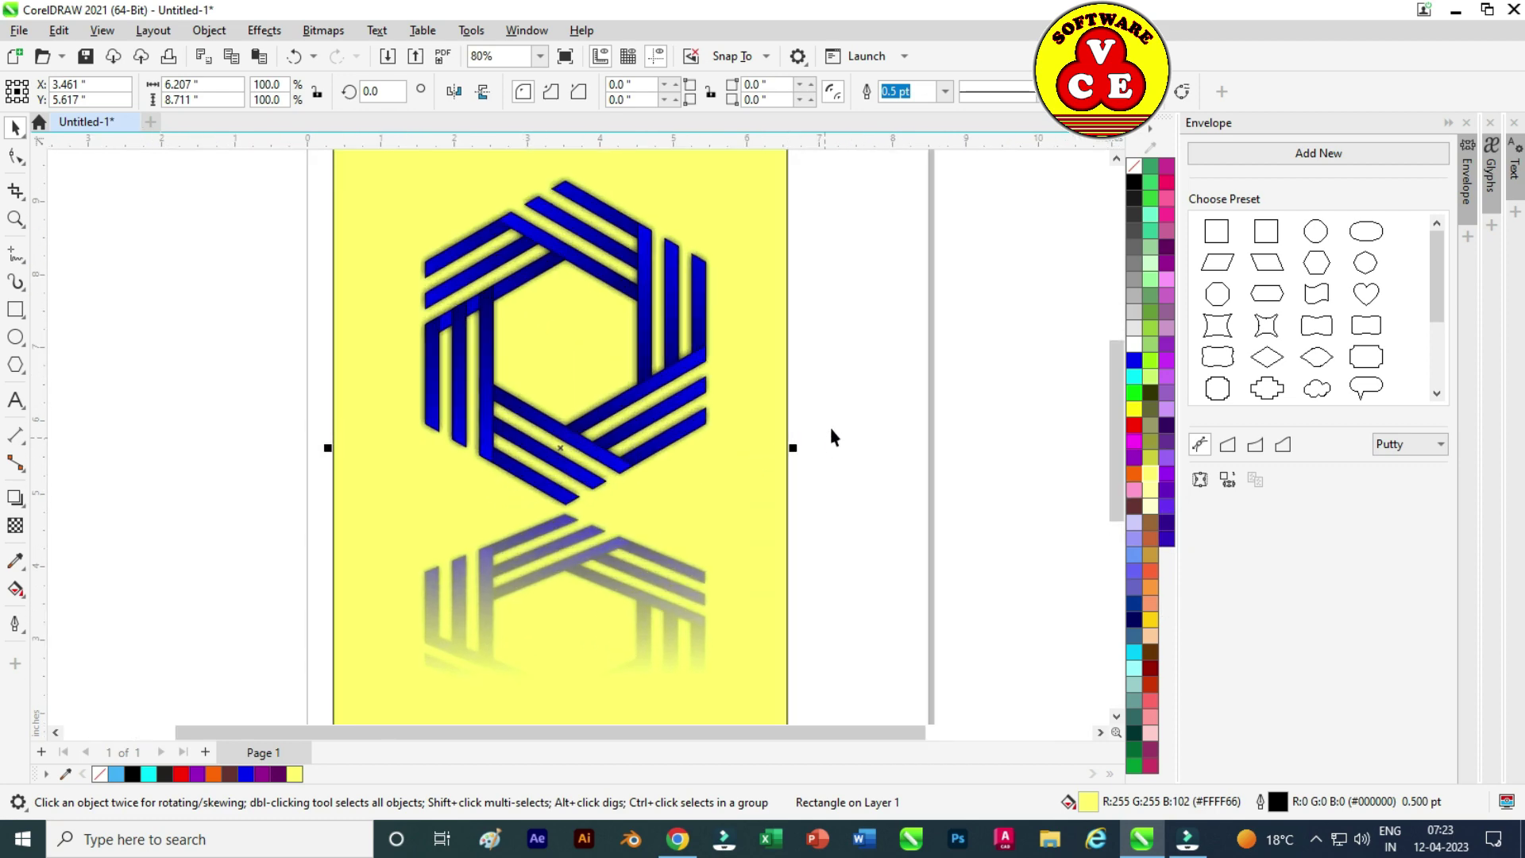